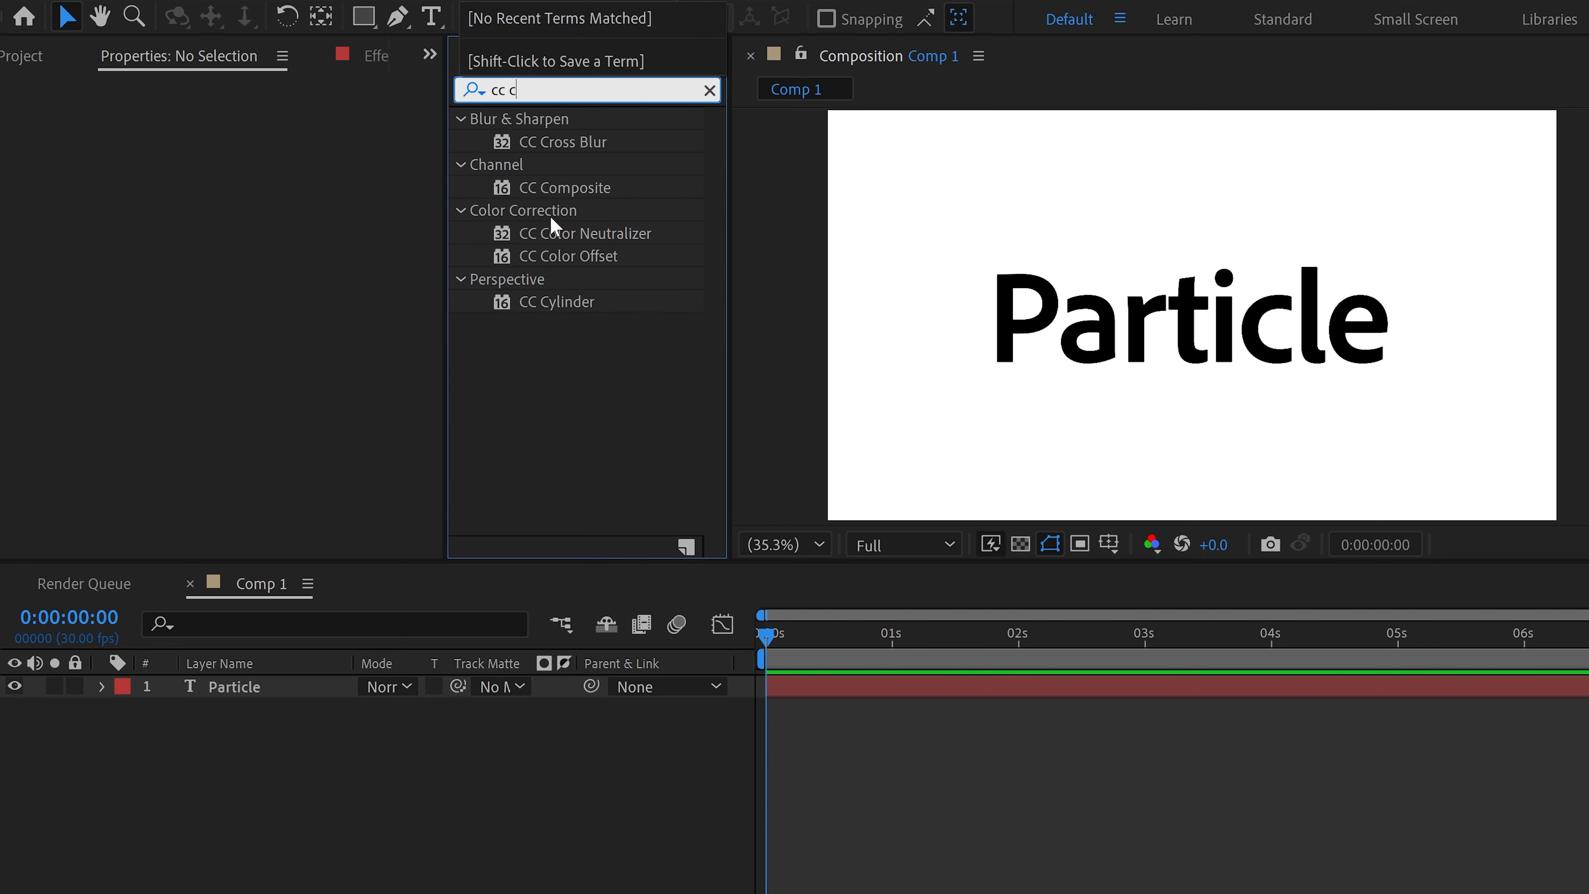
# Apply the CC Composite and CC Particle Systems II effects to the Particle text layer.
pyautogui.moveTo(564, 198); pyautogui.dragTo(306, 694)
pyautogui.click(544, 89)
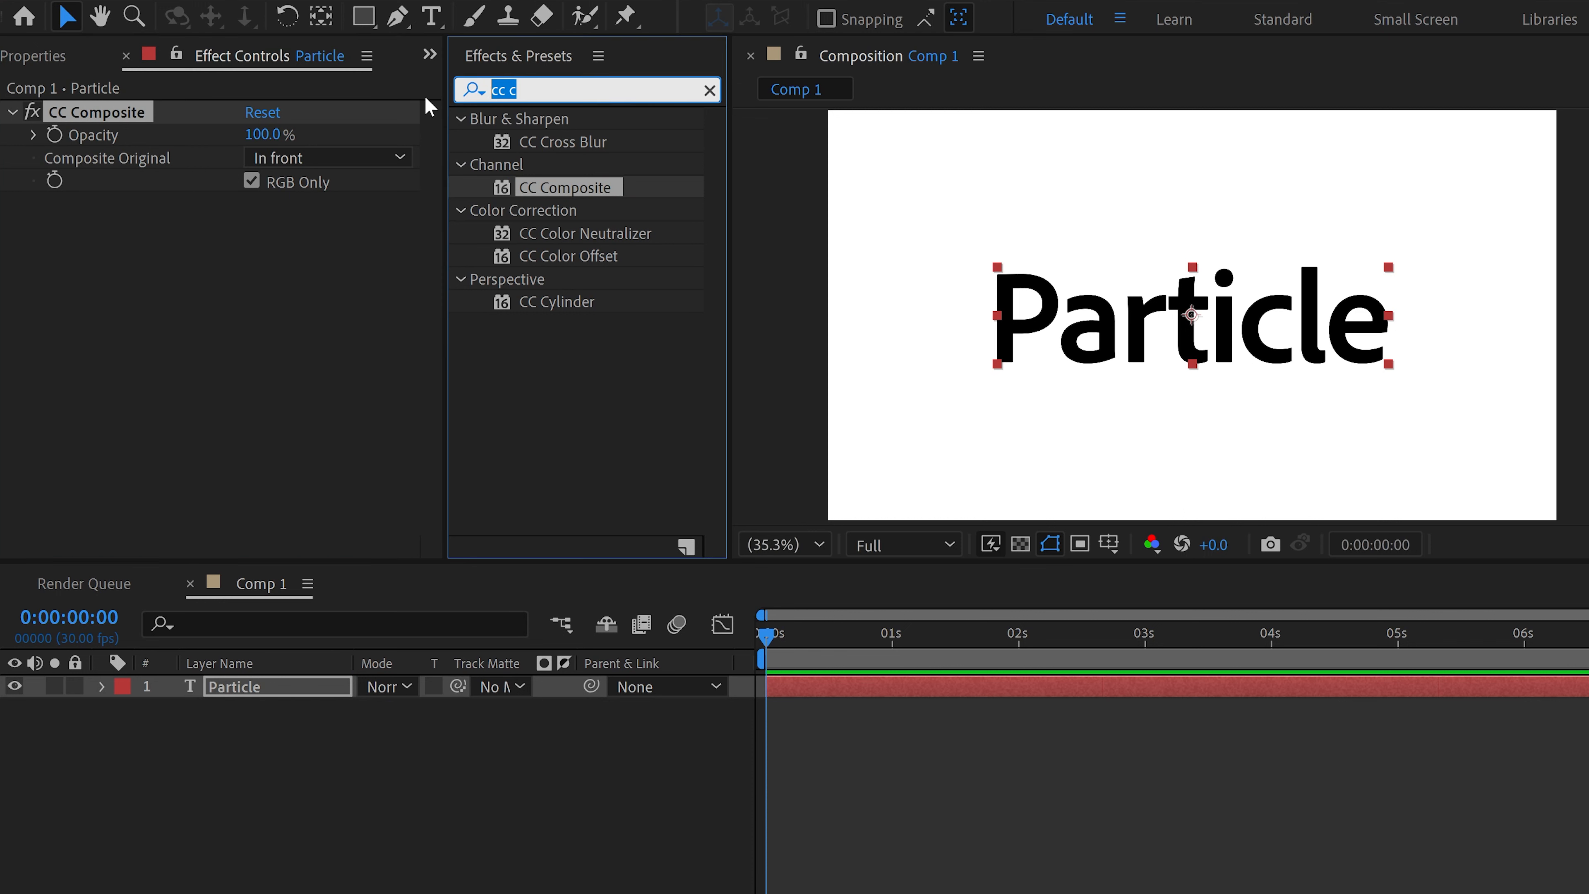
pyautogui.write('part')
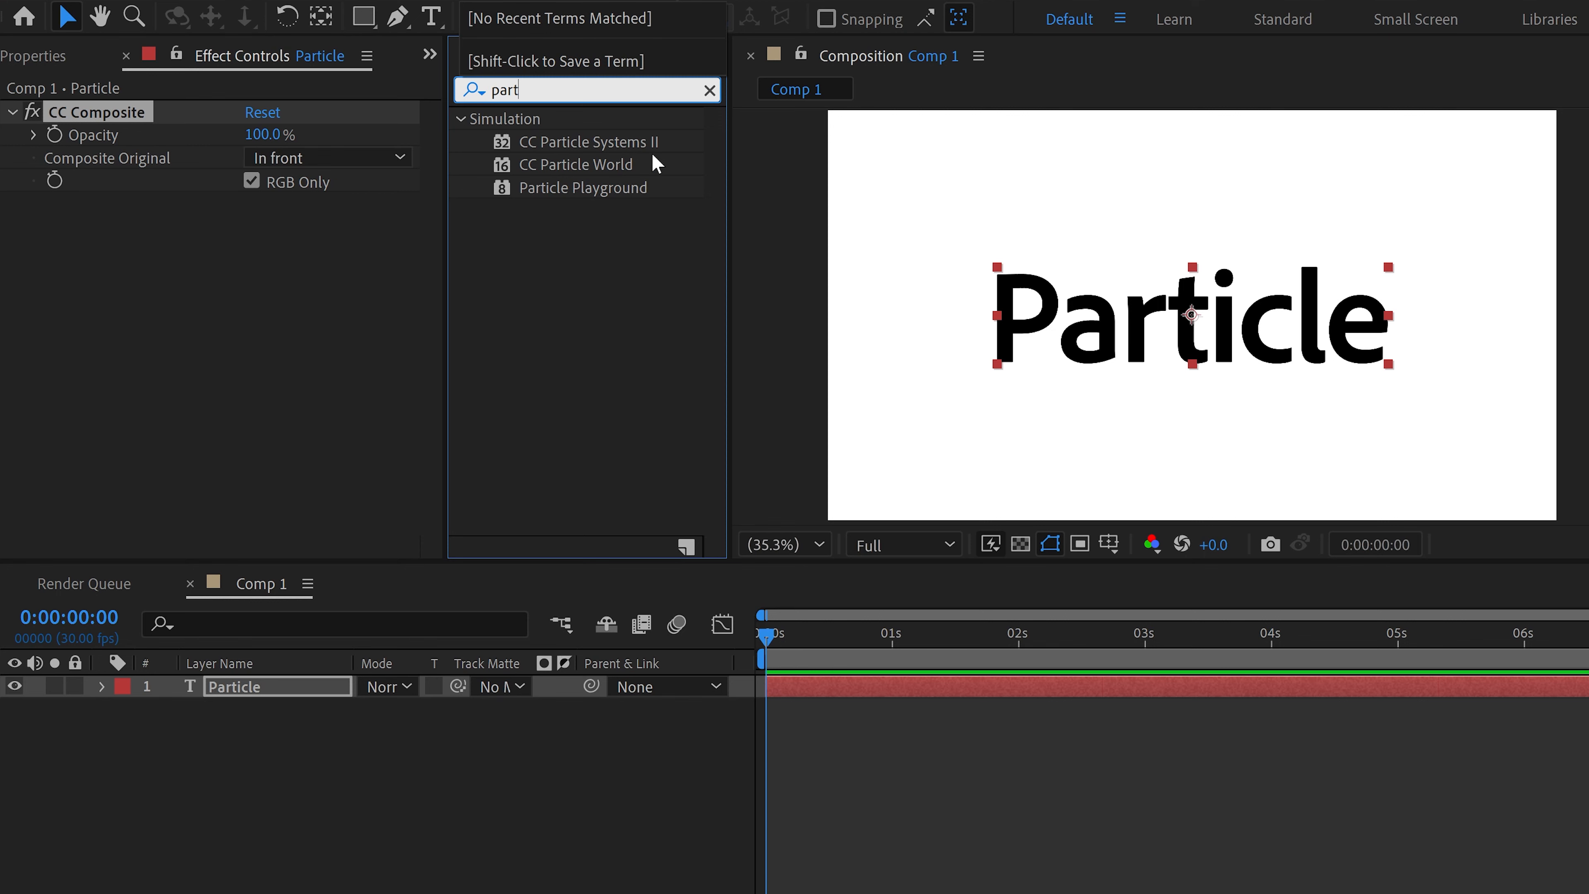
pyautogui.moveTo(641, 140); pyautogui.dragTo(351, 313)
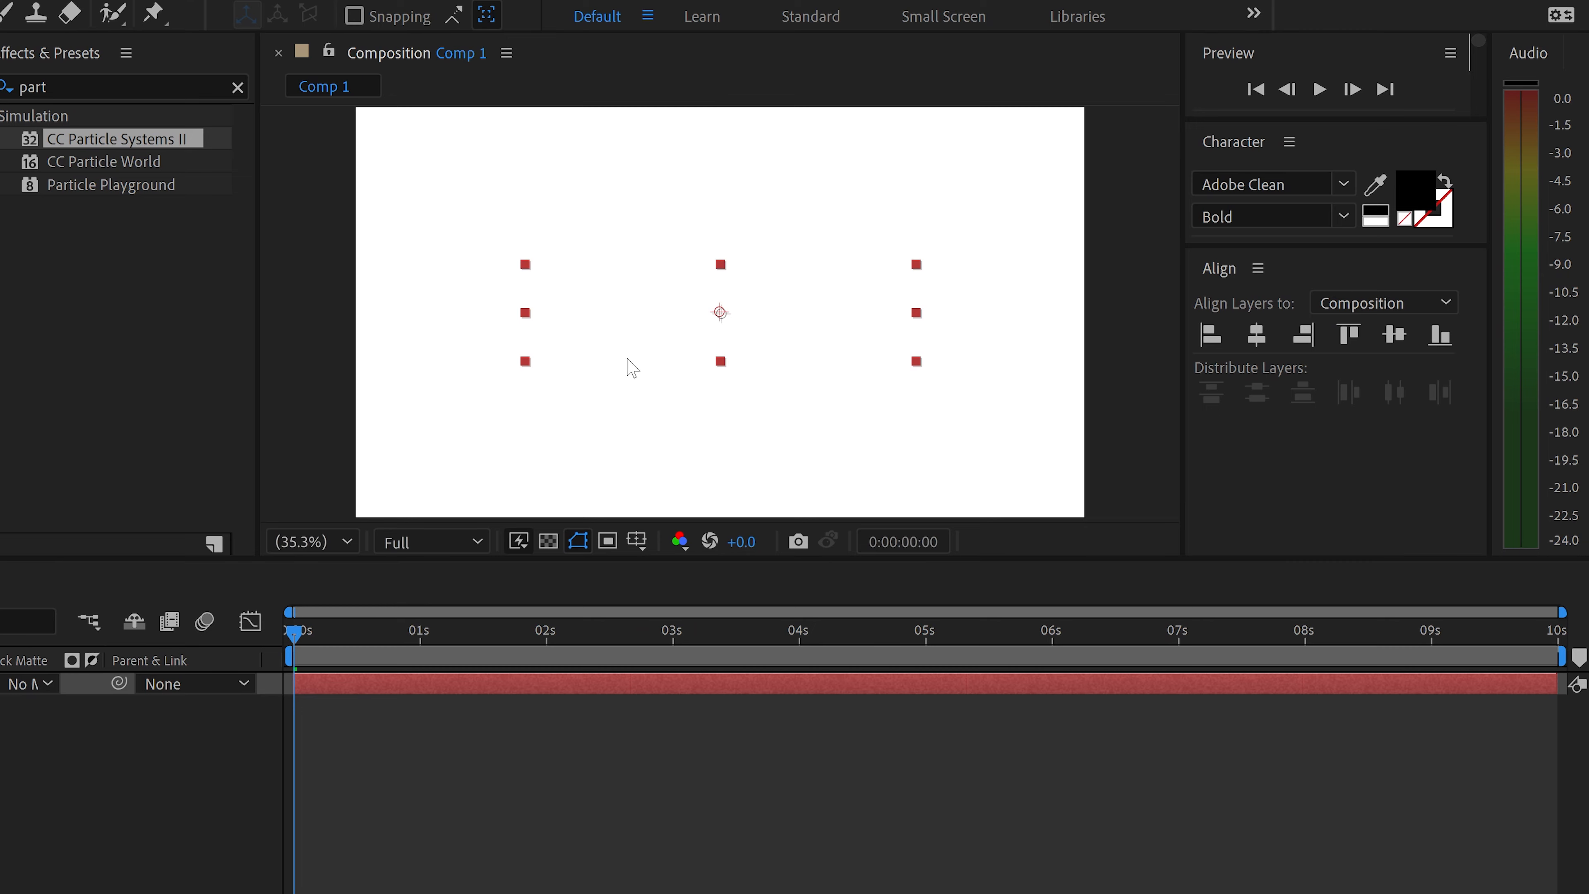
# Preview the particles up to frame 27, set the particle system's Birth Rate to 6, and expand its Producer settings.
pyautogui.press('space')
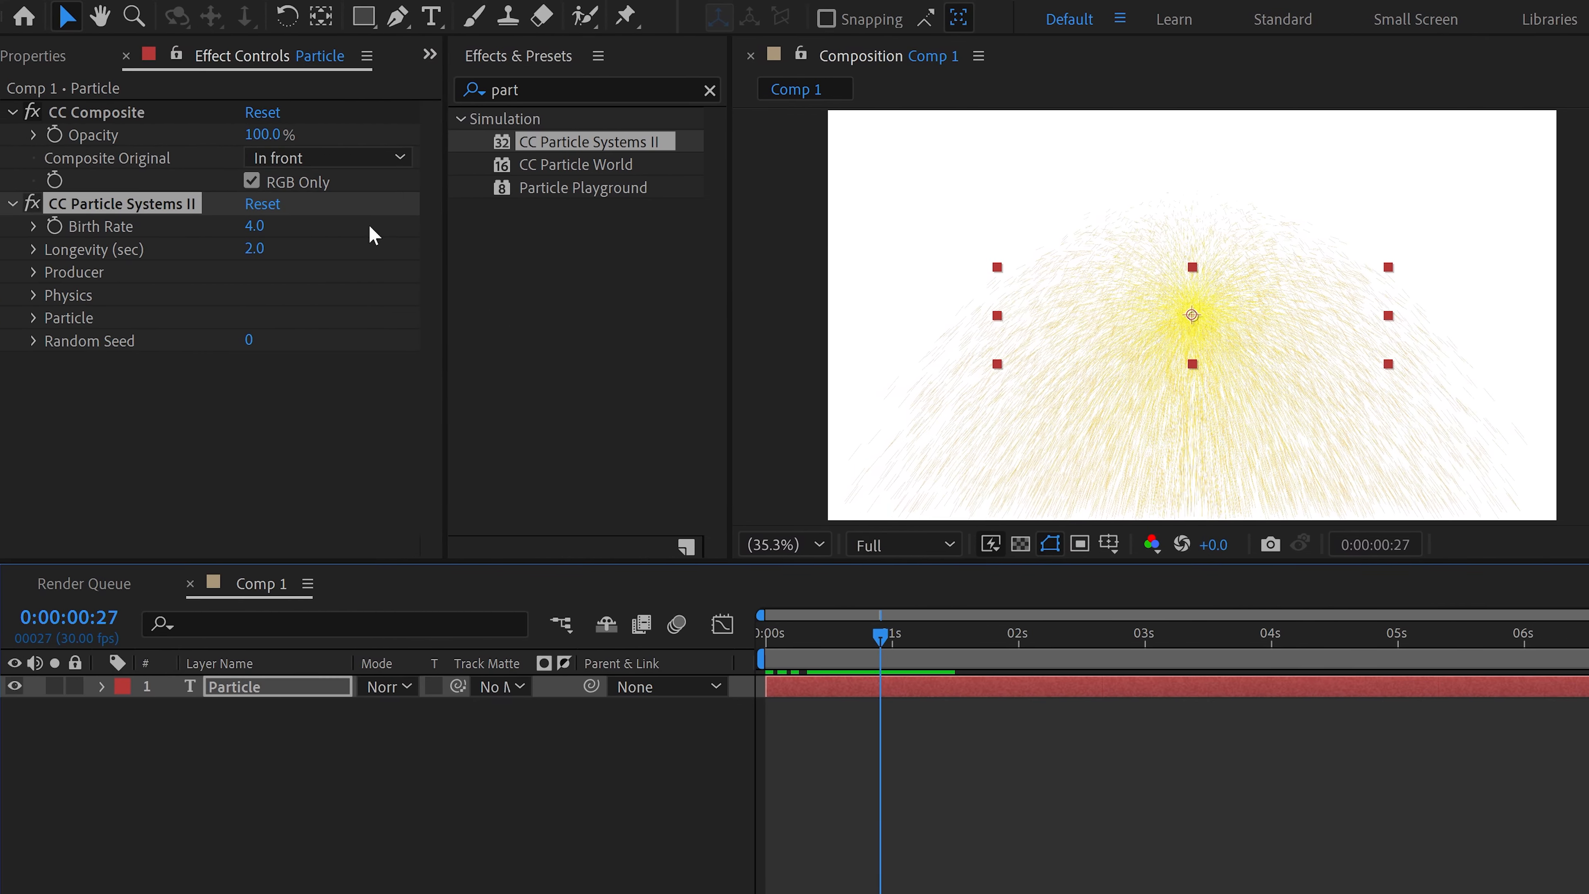
pyautogui.click(255, 229)
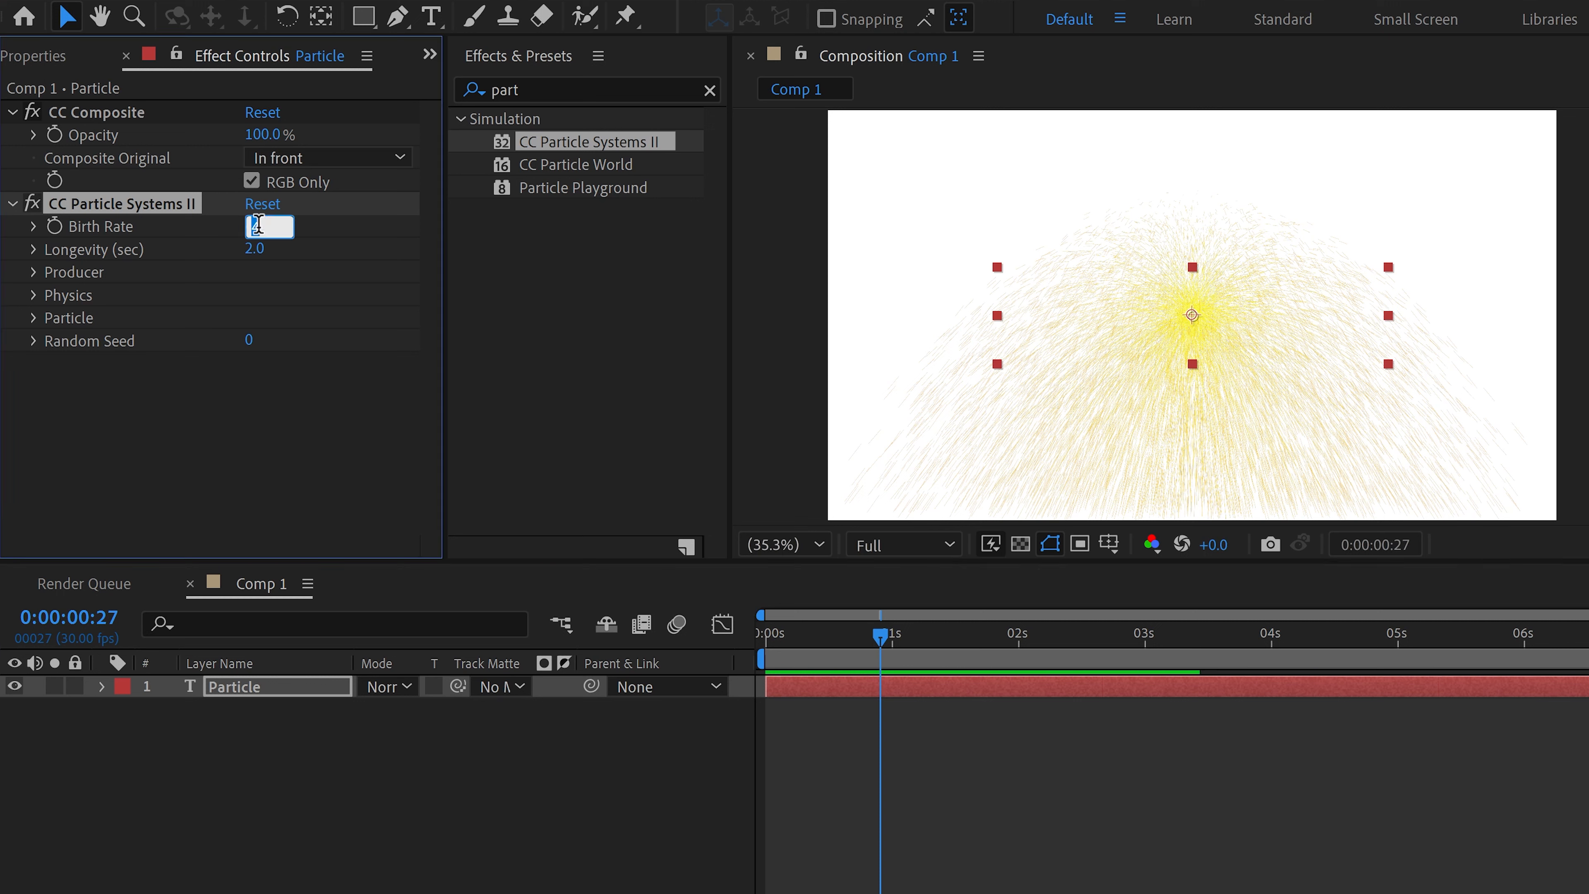
pyautogui.write('6')
pyautogui.press('Return')
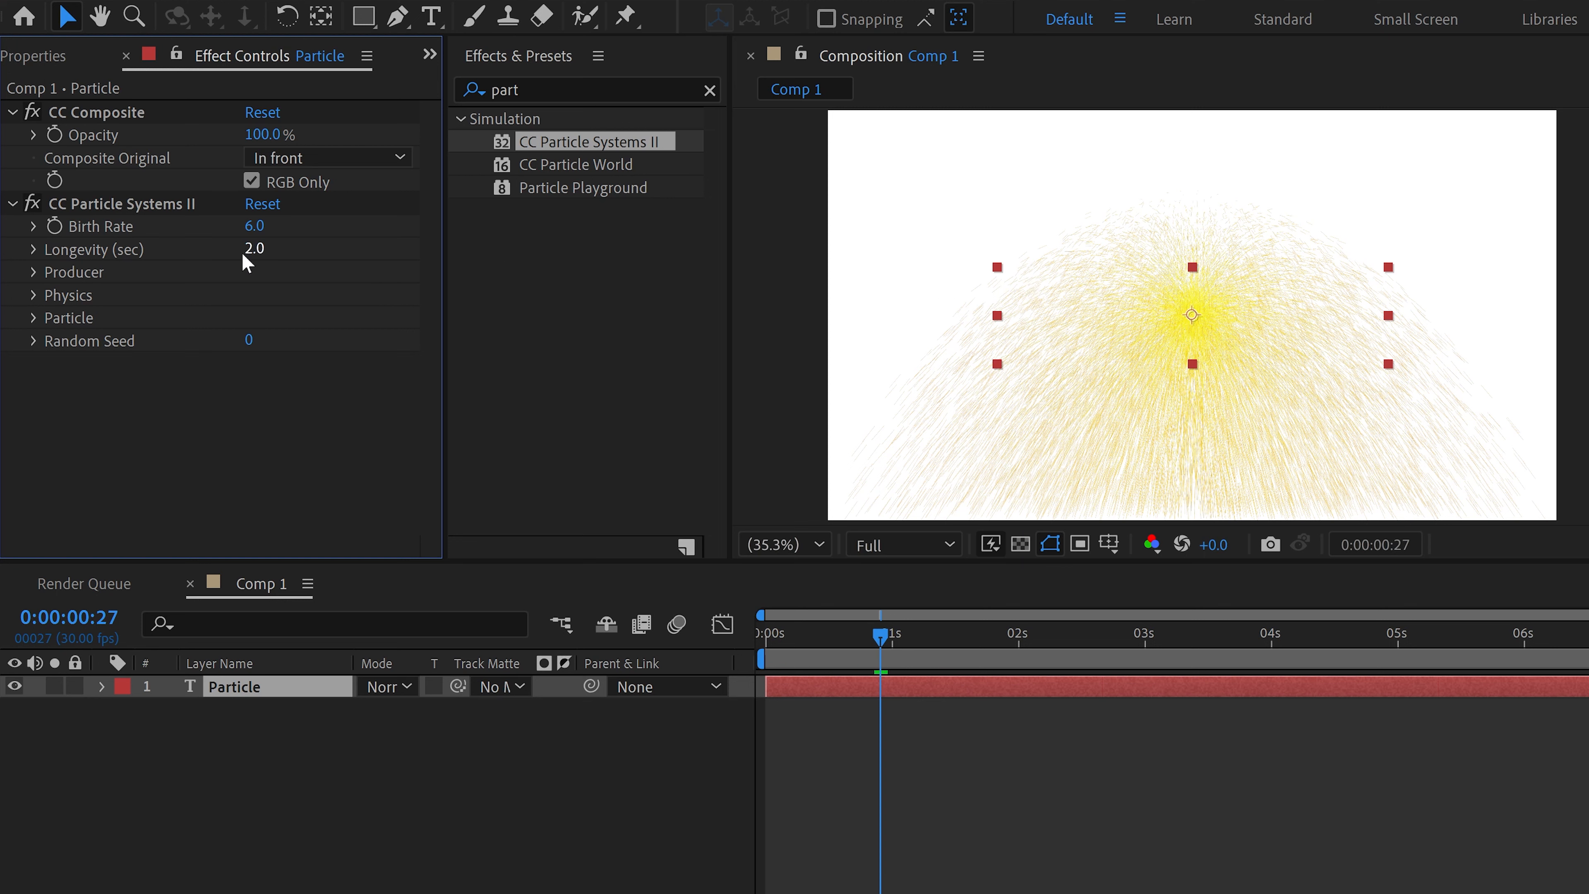
pyautogui.click(36, 274)
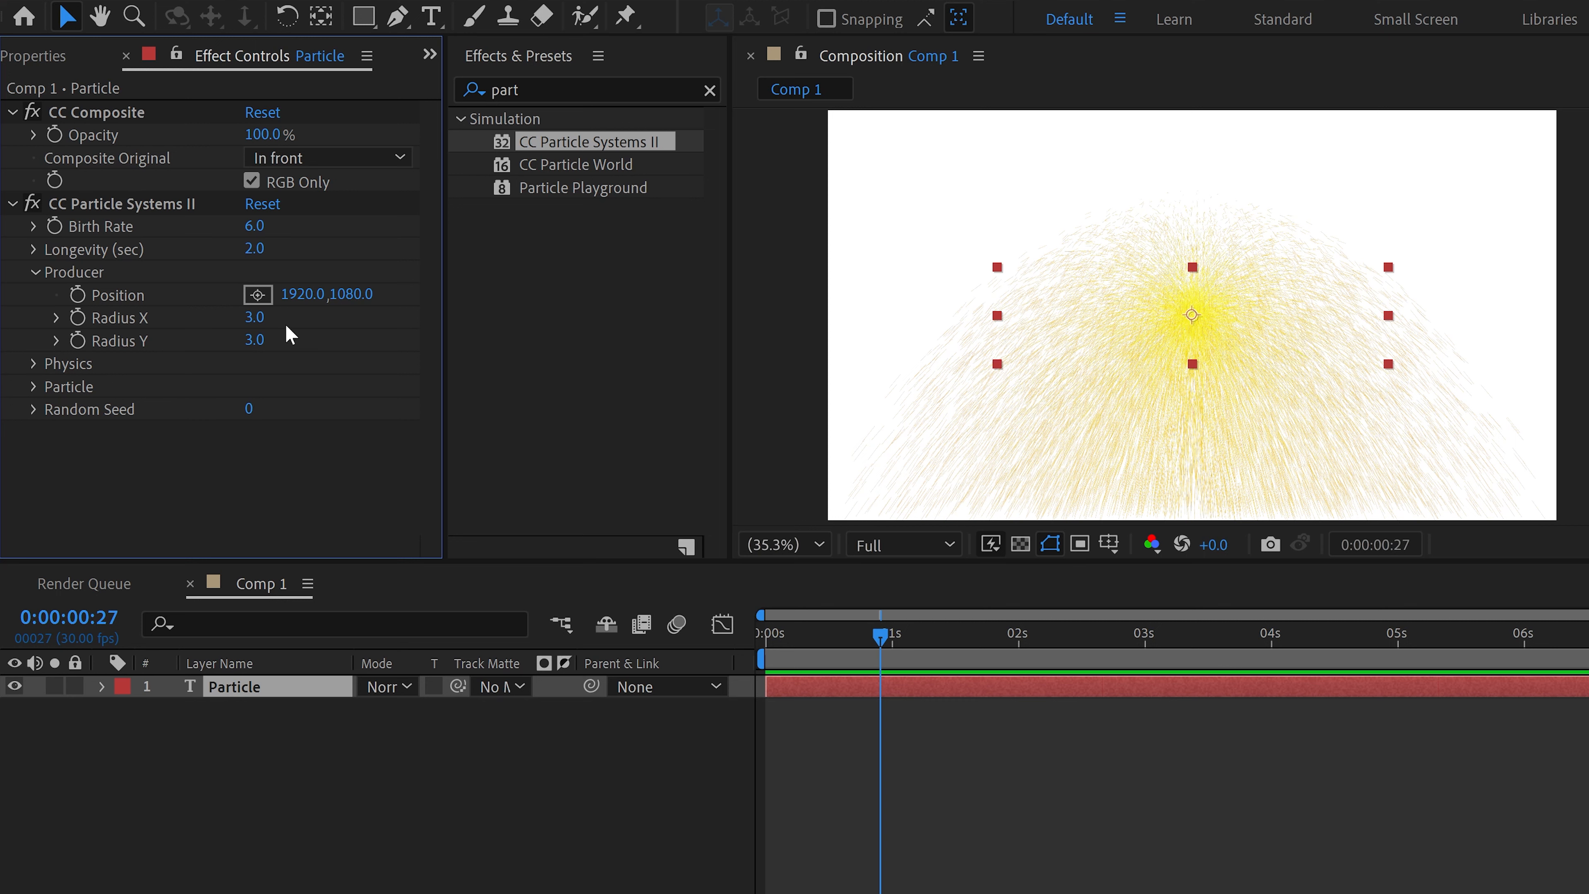
# Try a producer Radius X of 43 and a larger Radius Y, undoing each change.
pyautogui.moveTo(254, 317); pyautogui.dragTo(312, 317)
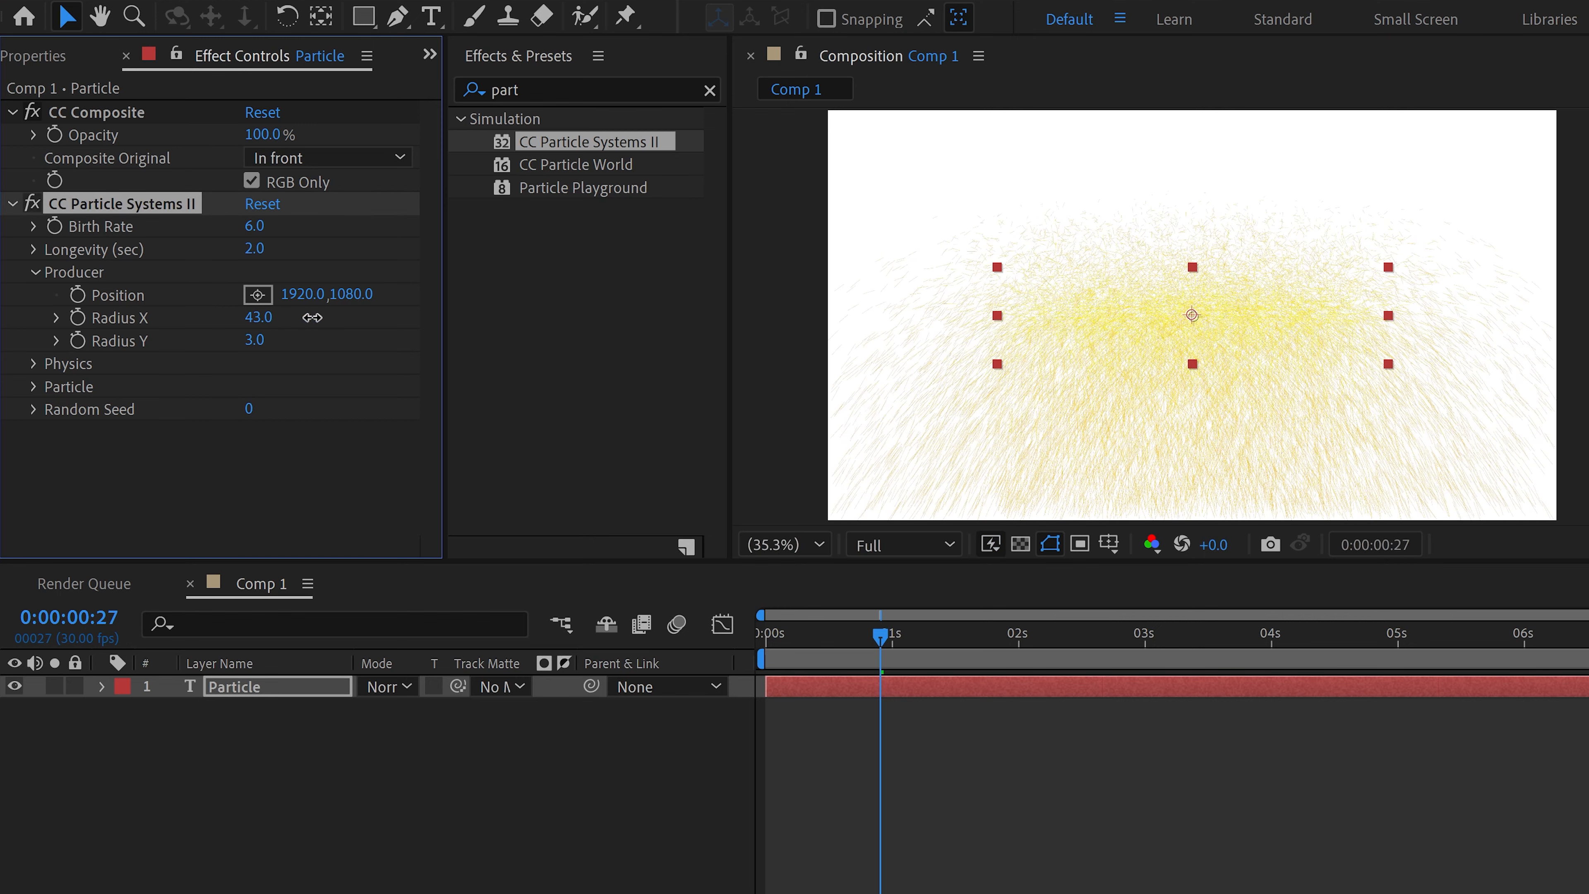
pyautogui.hotkey('ctrl', 'z')
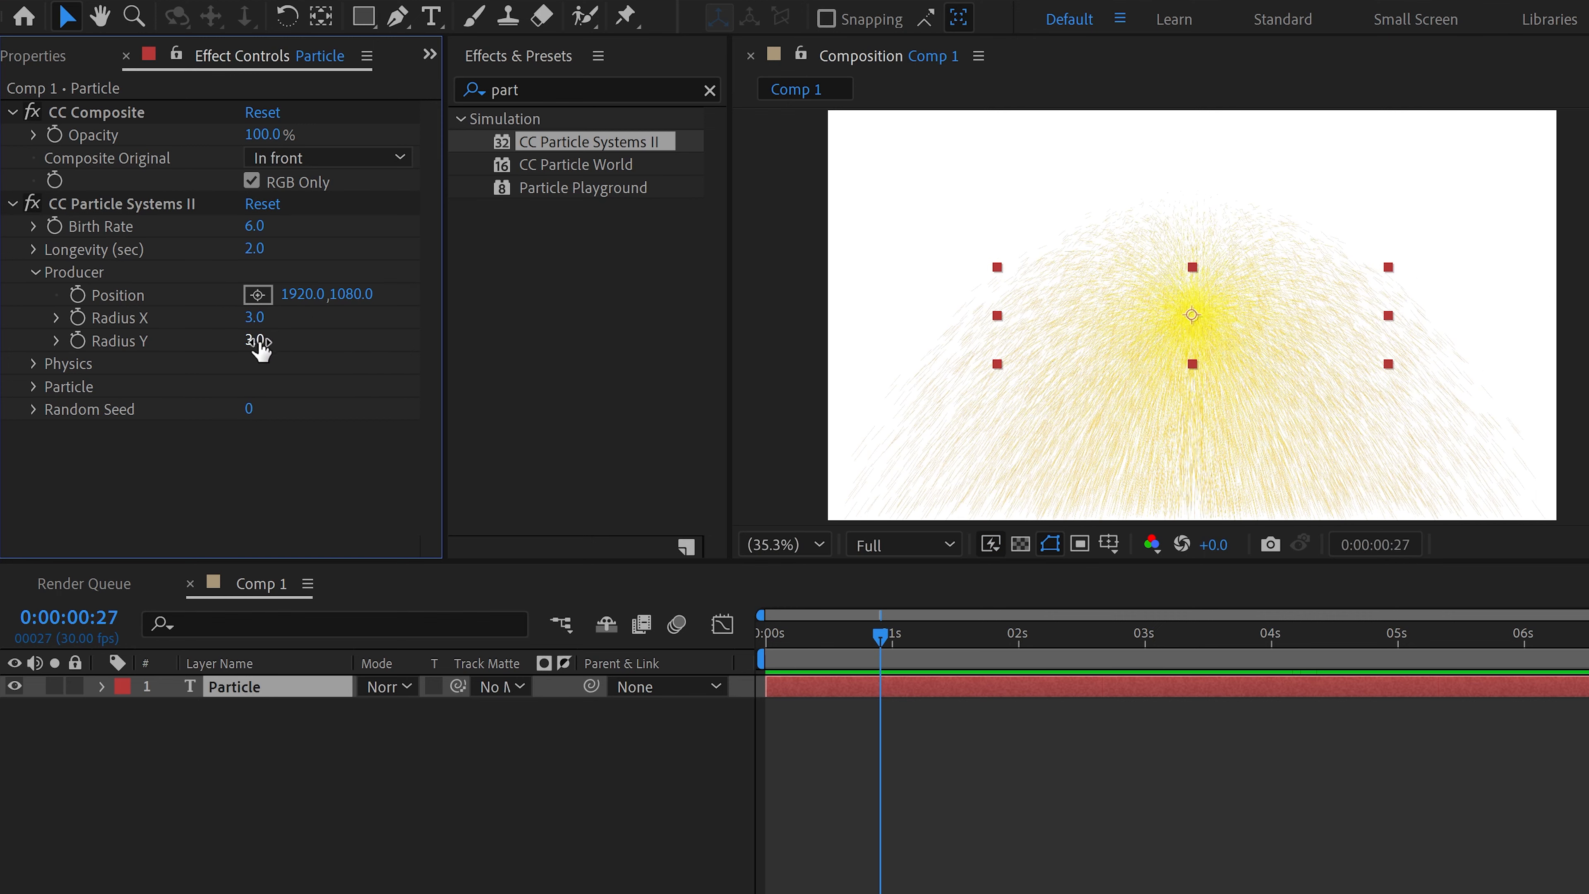
pyautogui.moveTo(256, 346); pyautogui.dragTo(313, 343)
pyautogui.hotkey('ctrl', 'z')
# Set the producer's Radius X to 0 and Radius Y to 12.
pyautogui.click(254, 318)
pyautogui.write('0')
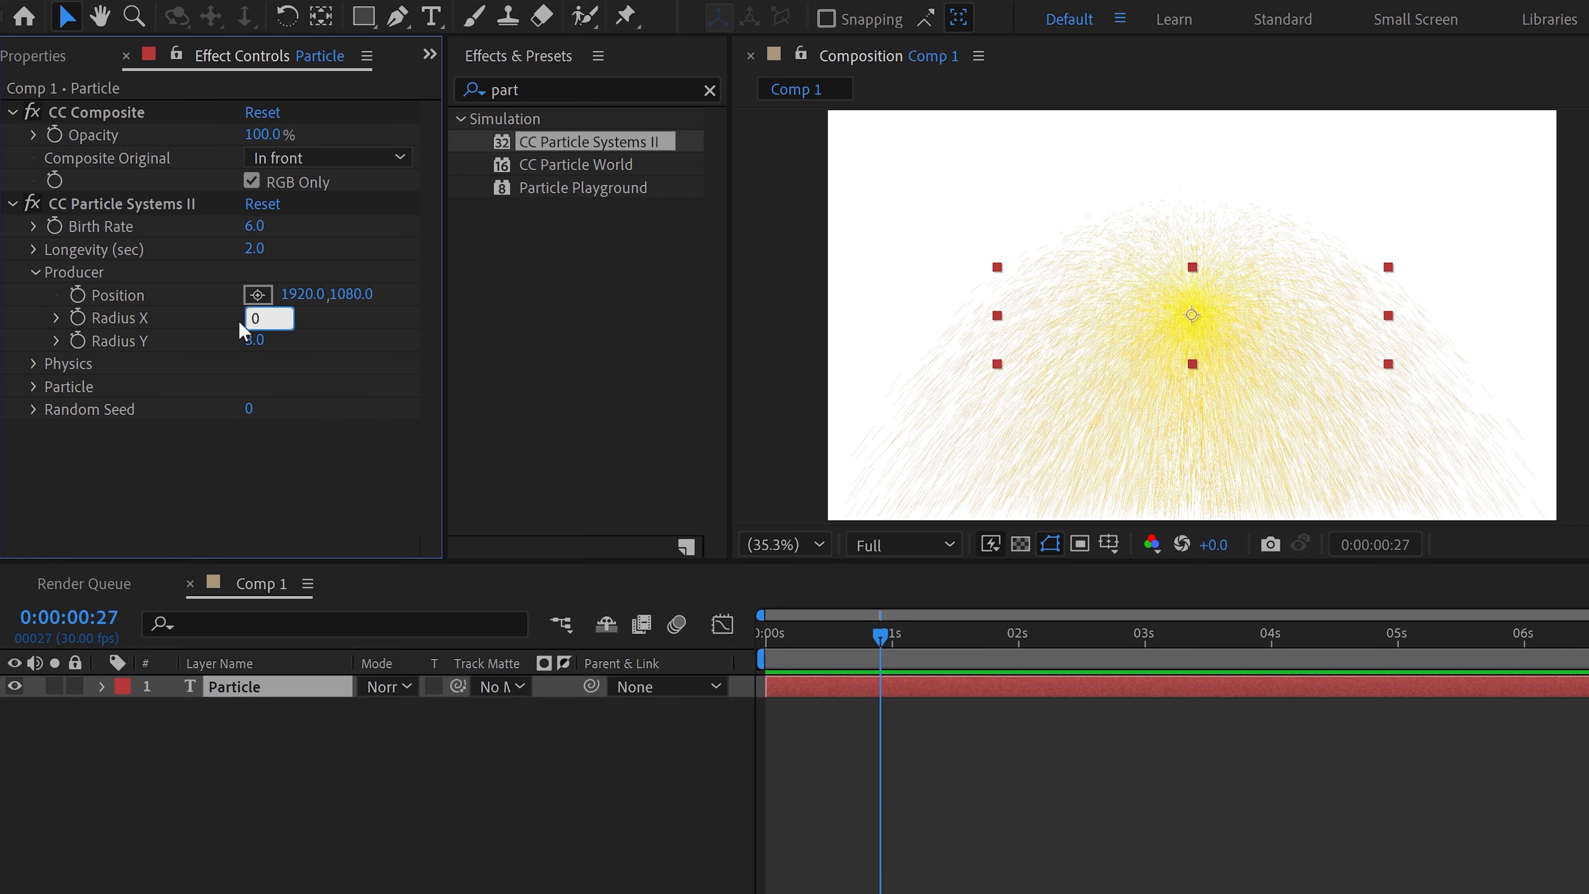
pyautogui.click(254, 340)
pyautogui.write('12')
pyautogui.press('Return')
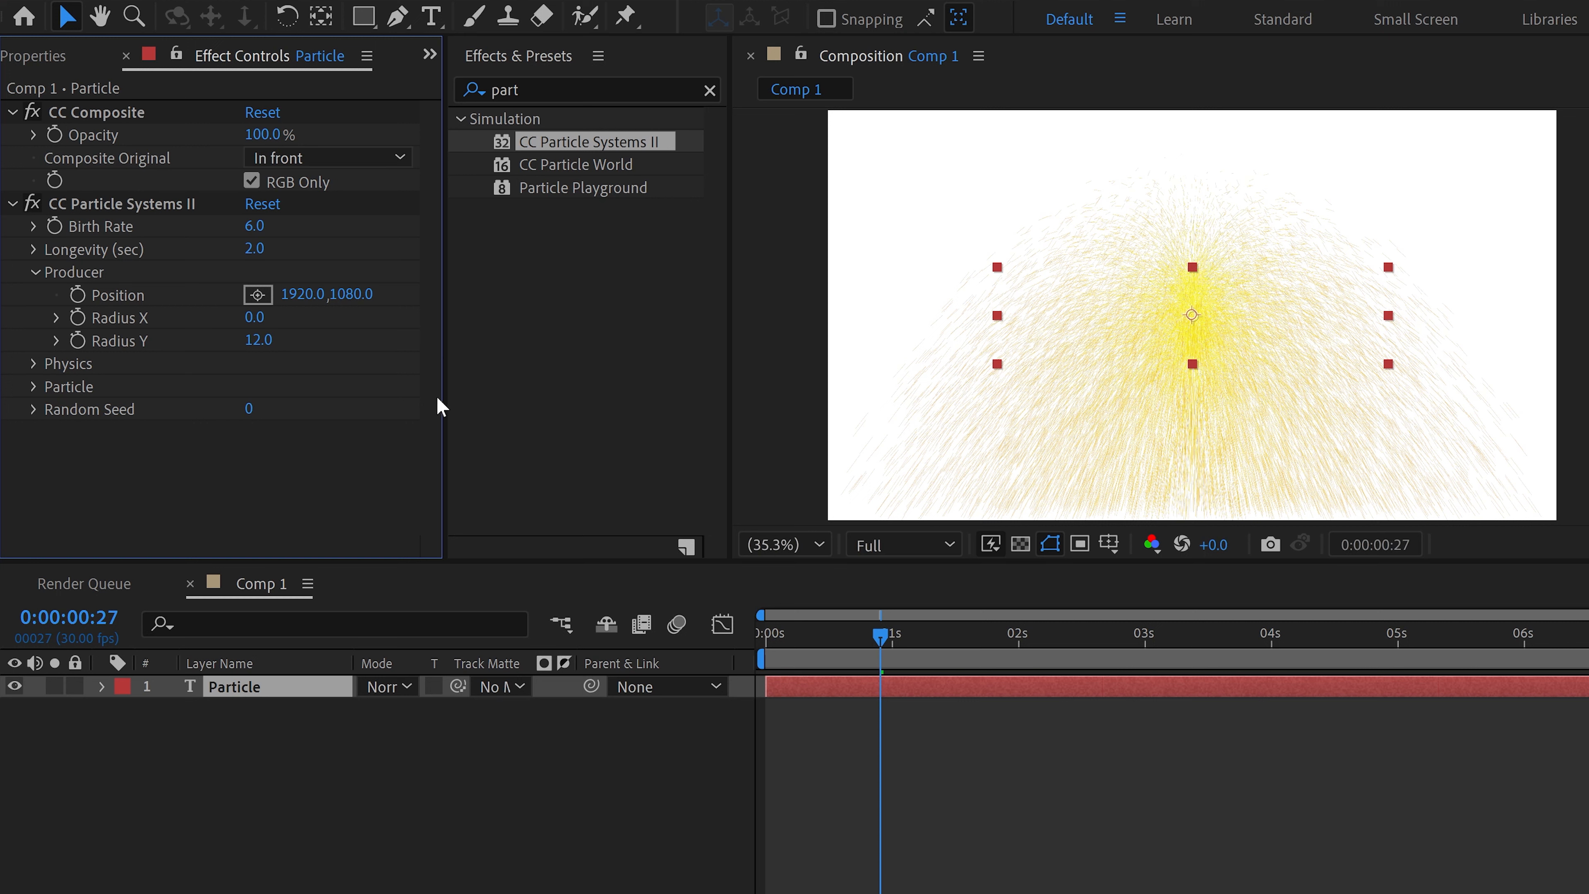
# In the Physics settings, change the Animation type to Direction and set Velocity to 0.5.
pyautogui.click(34, 364)
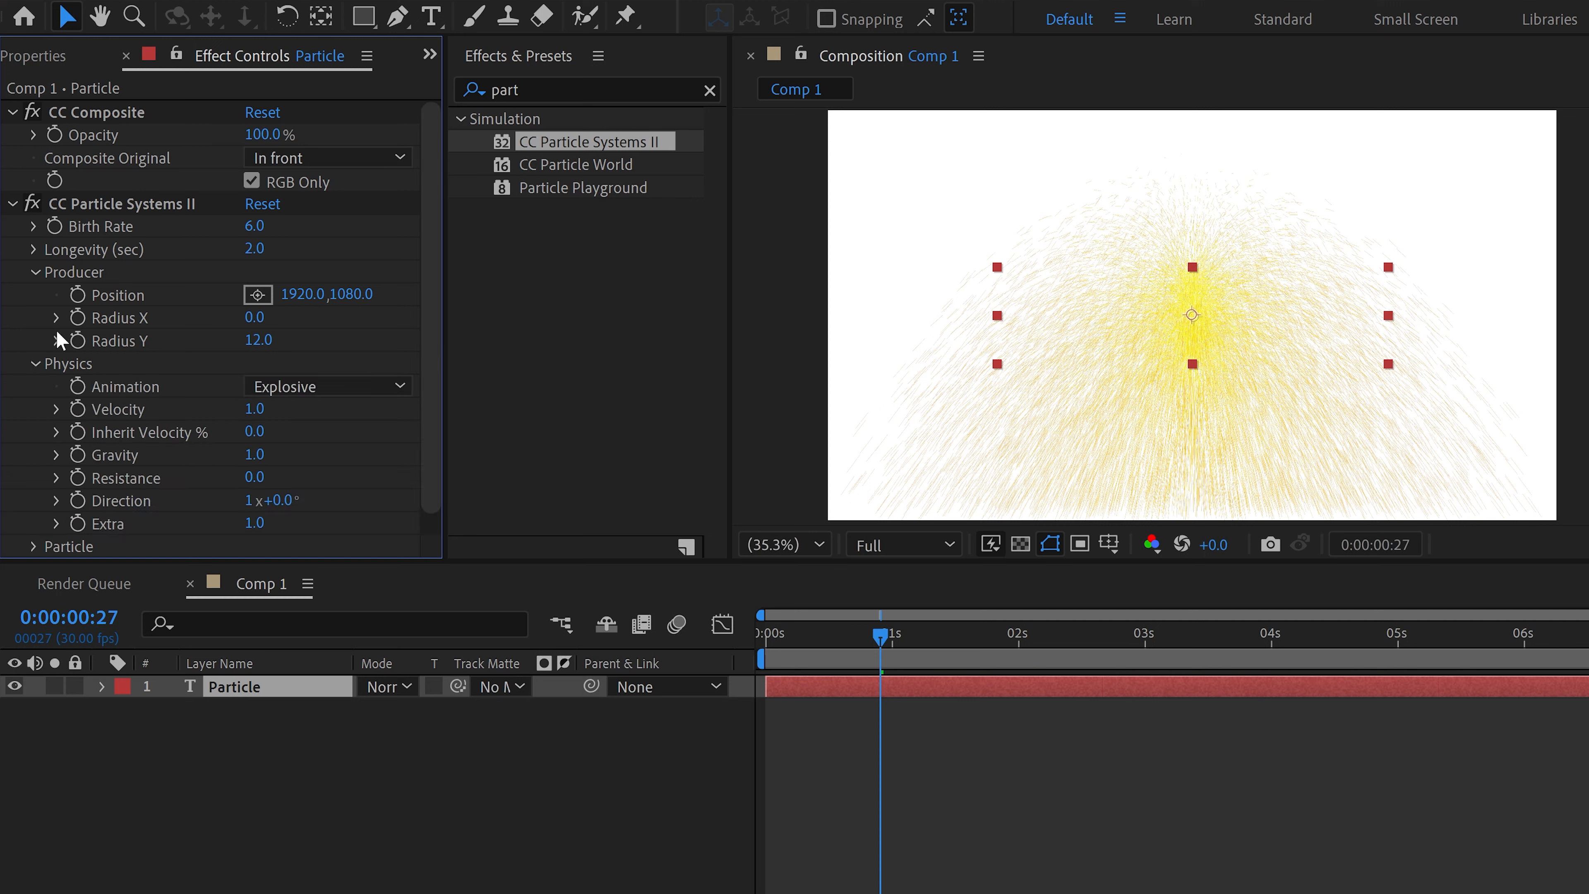
pyautogui.scroll(-2, 434, 313)
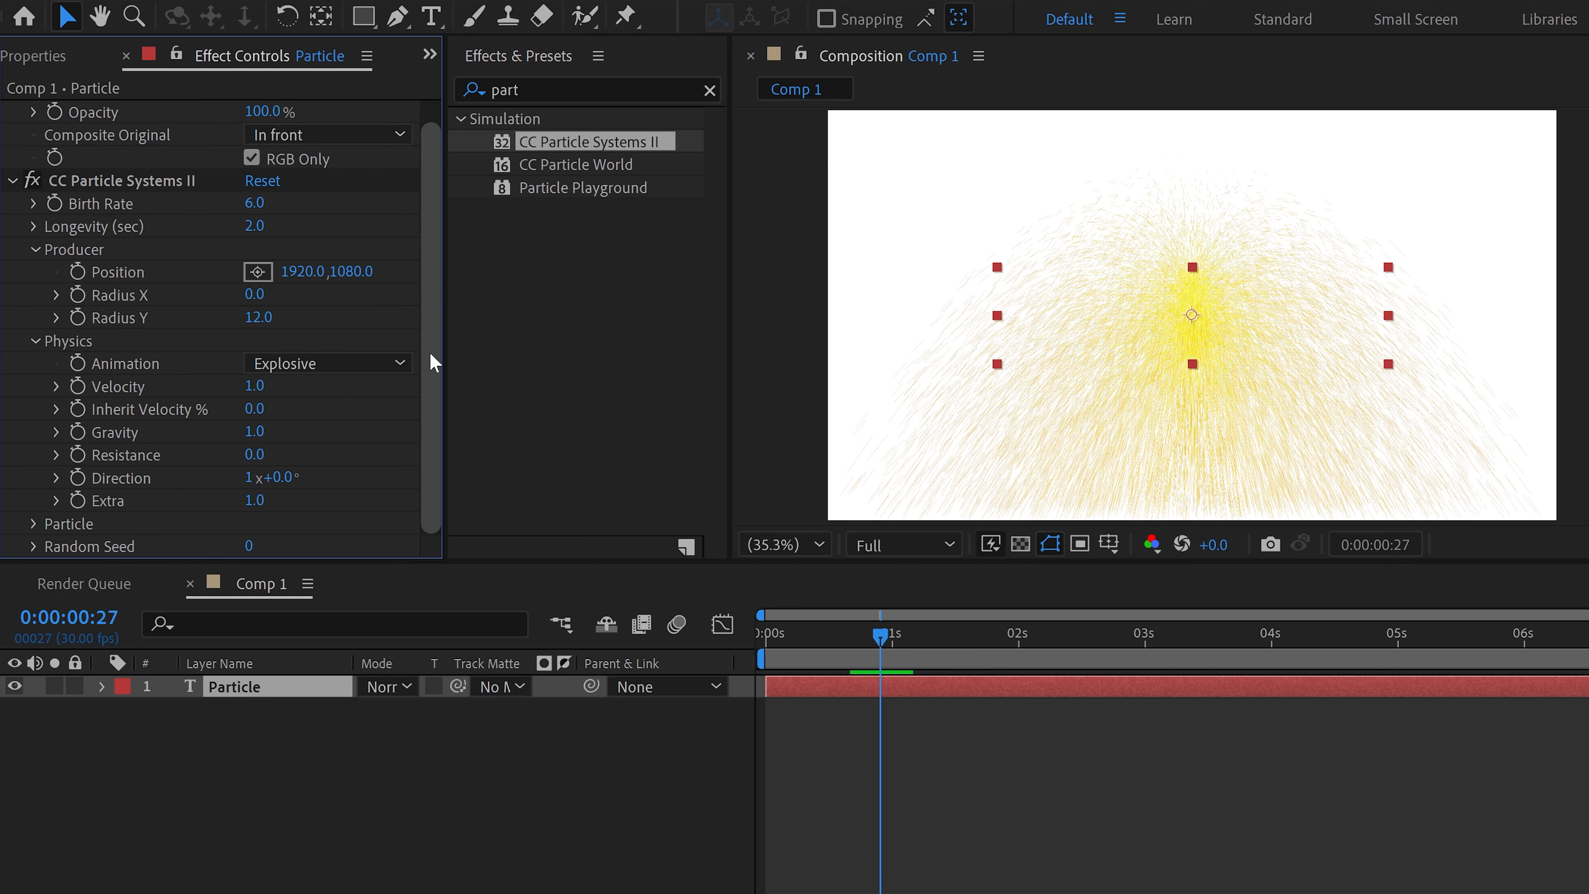
pyautogui.click(394, 364)
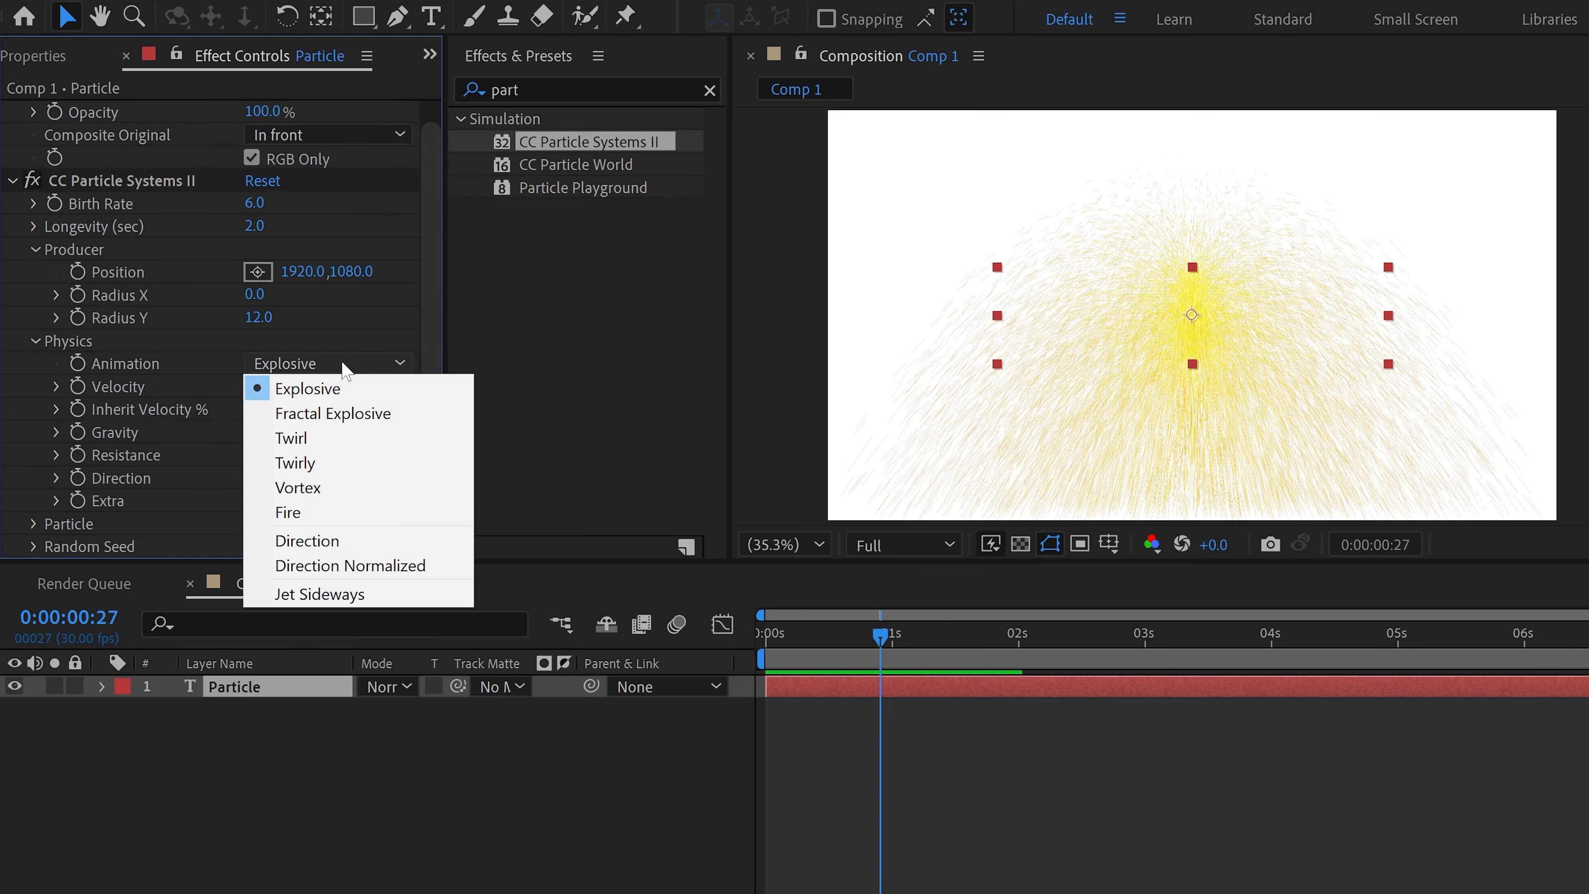
pyautogui.click(329, 542)
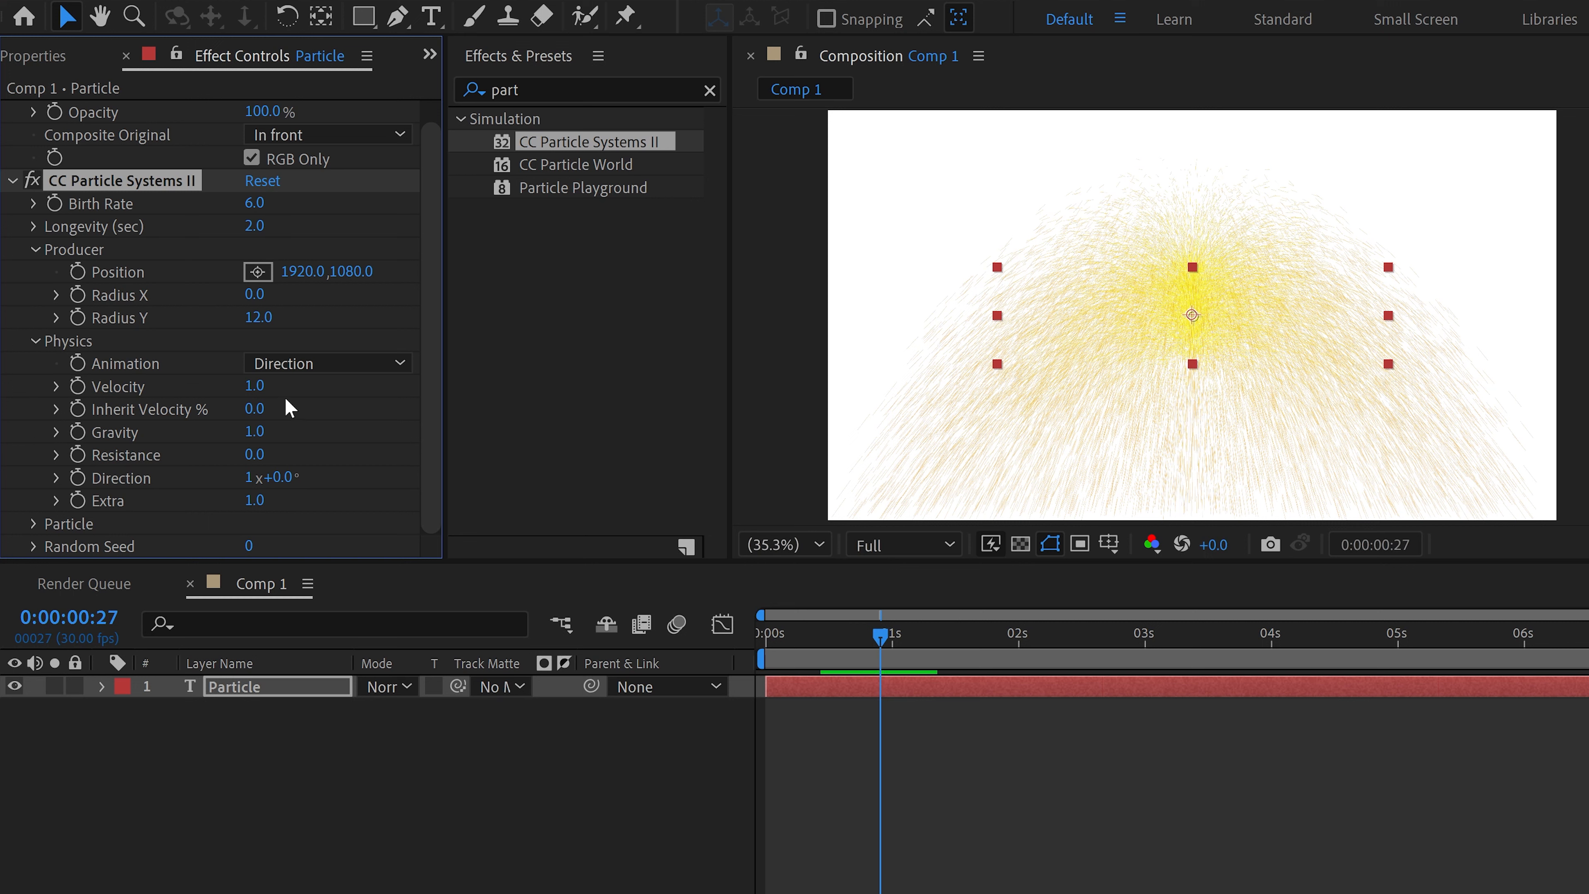
pyautogui.click(258, 386)
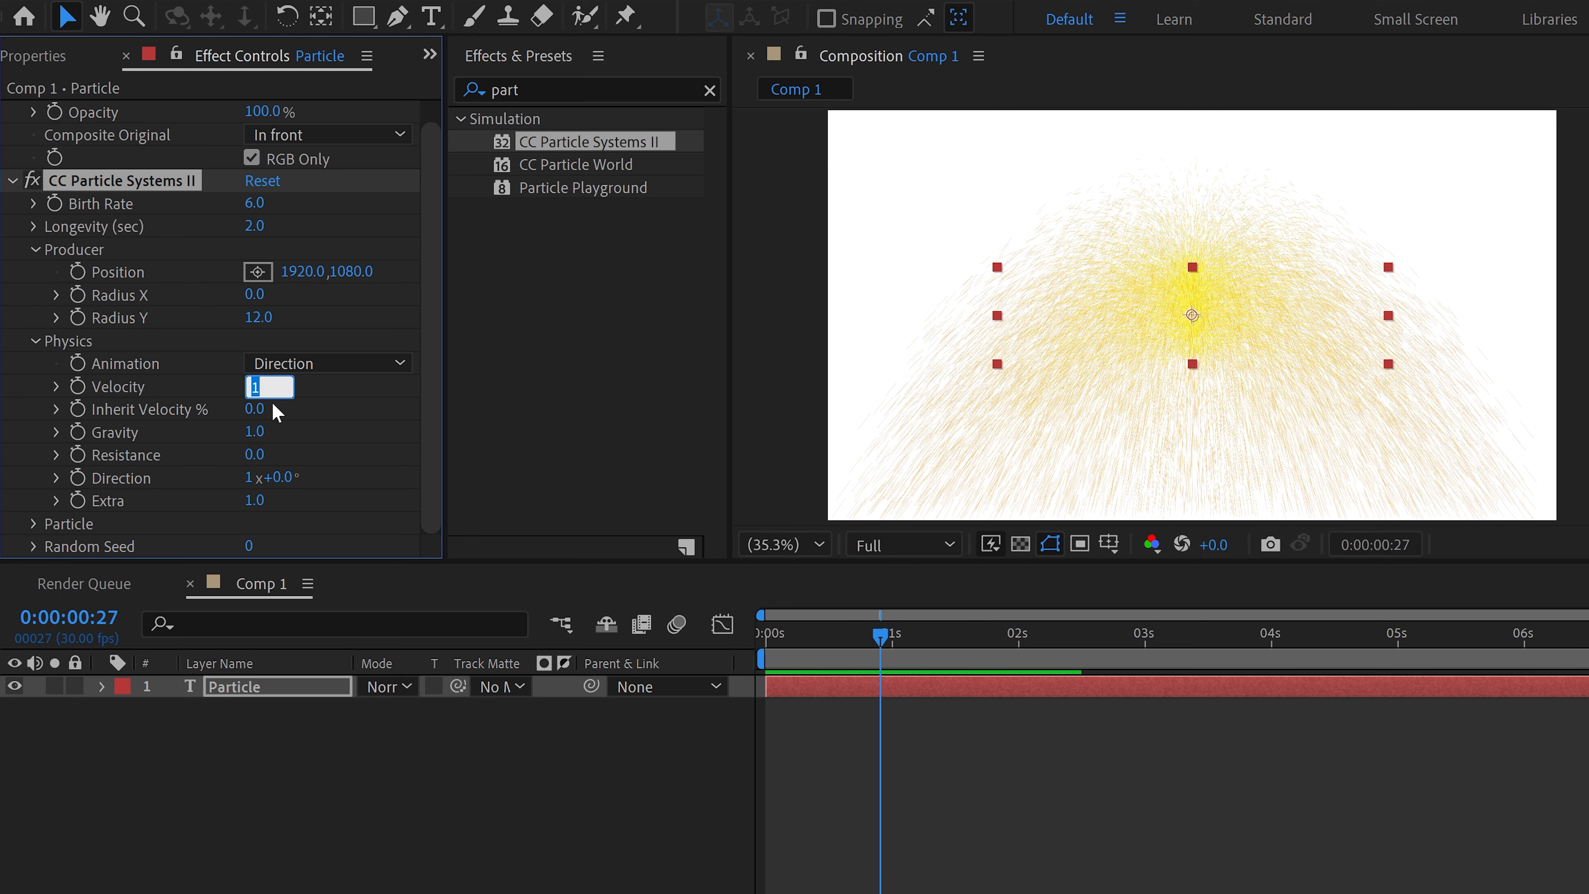
pyautogui.write('0.5')
pyautogui.press('Return')
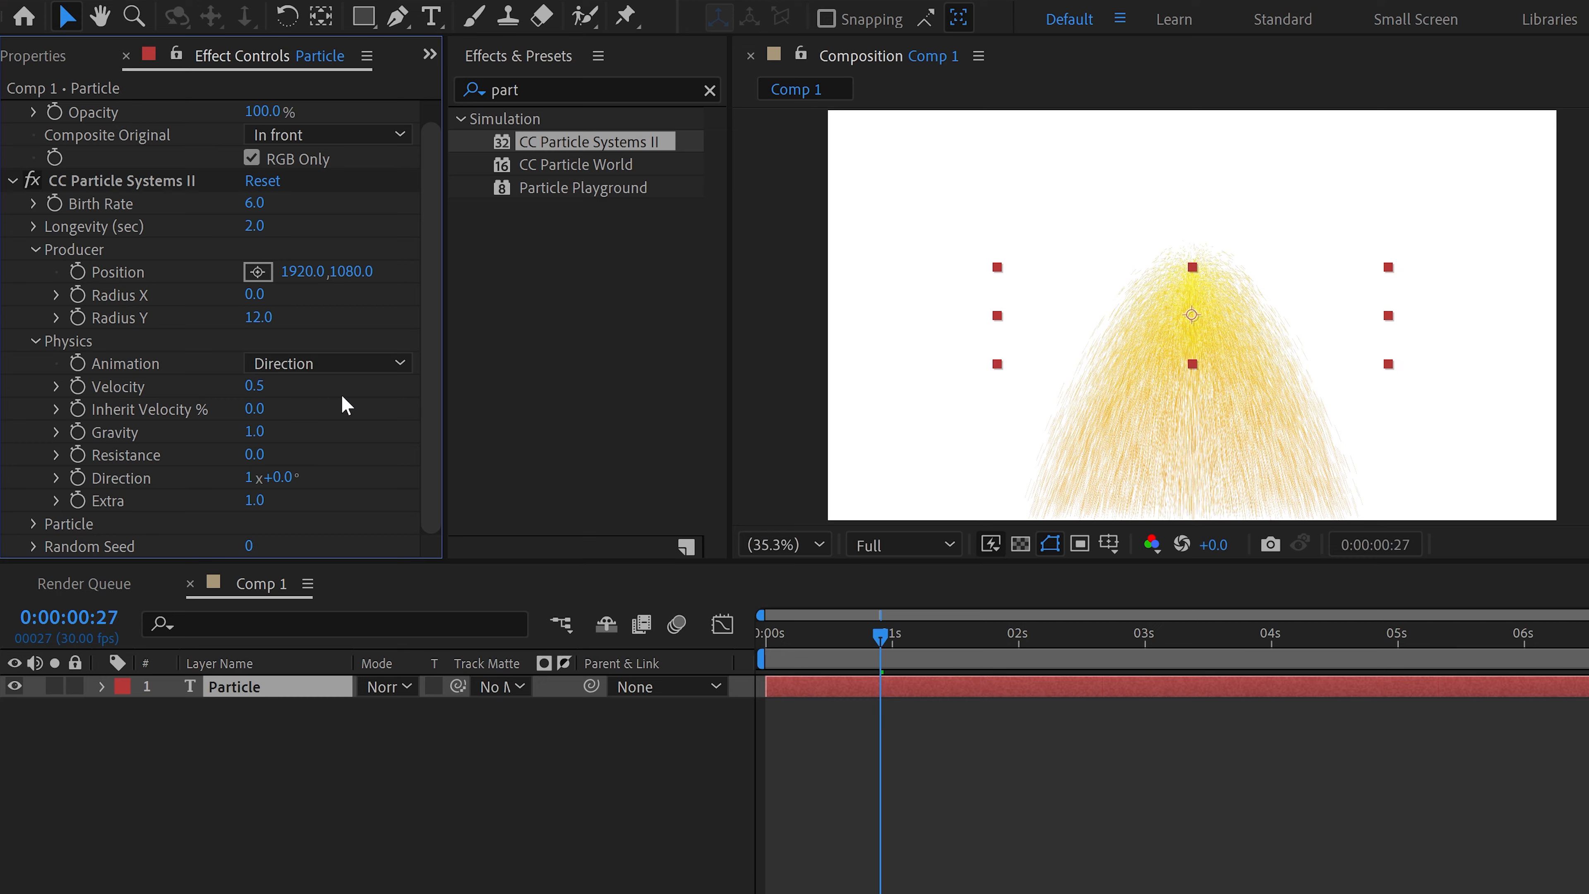
# Try a particle Velocity of 1.2, and return it to 0.5.
pyautogui.moveTo(255, 386); pyautogui.dragTo(359, 380)
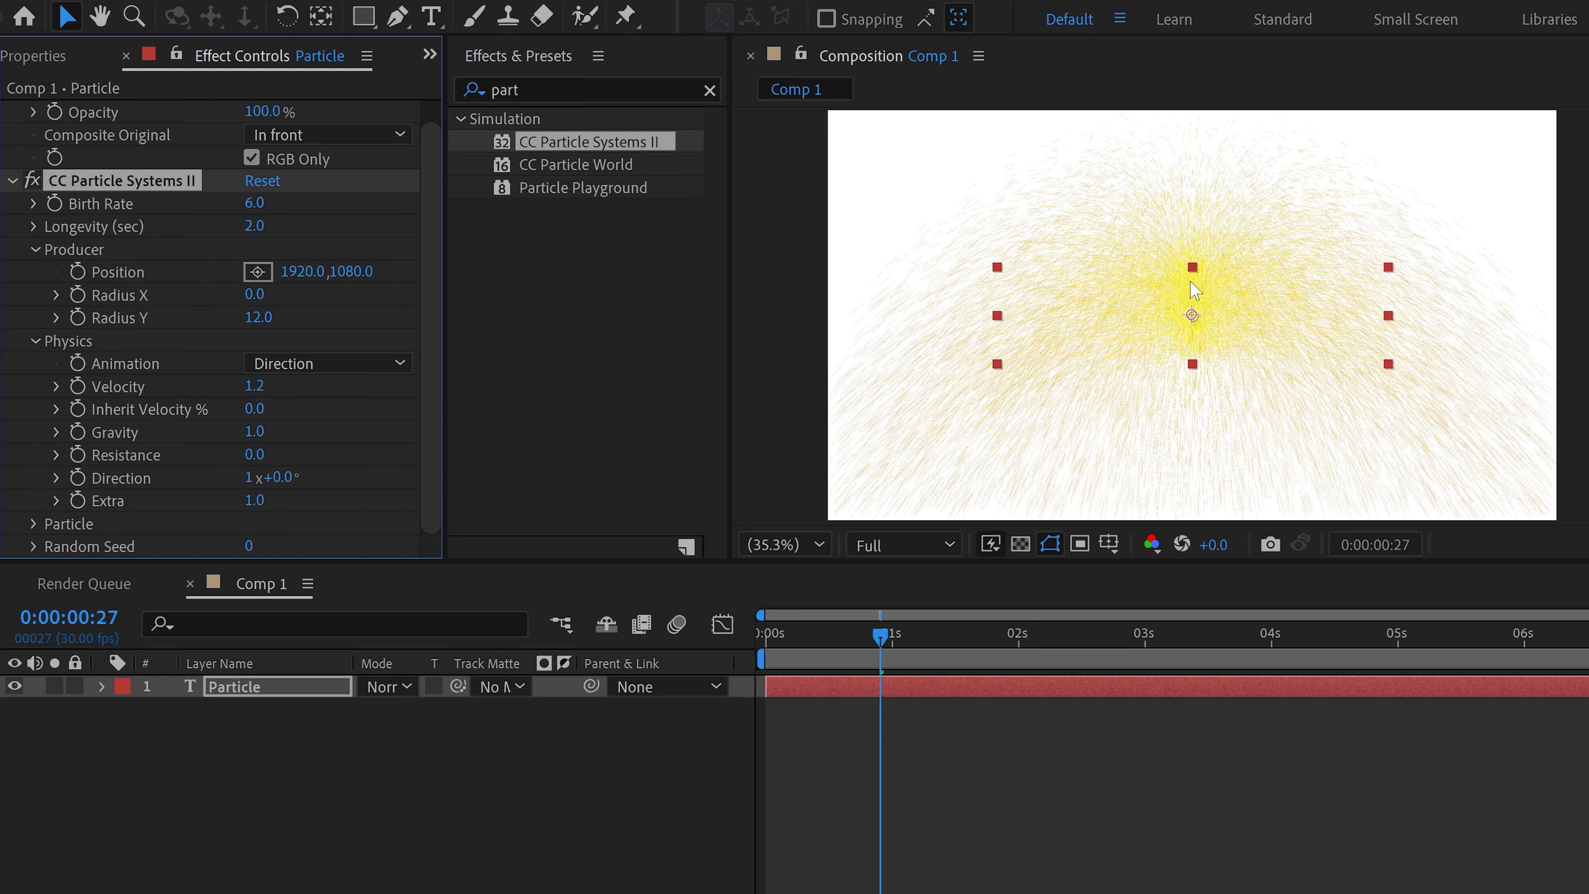
pyautogui.click(254, 386)
pyautogui.write('-')
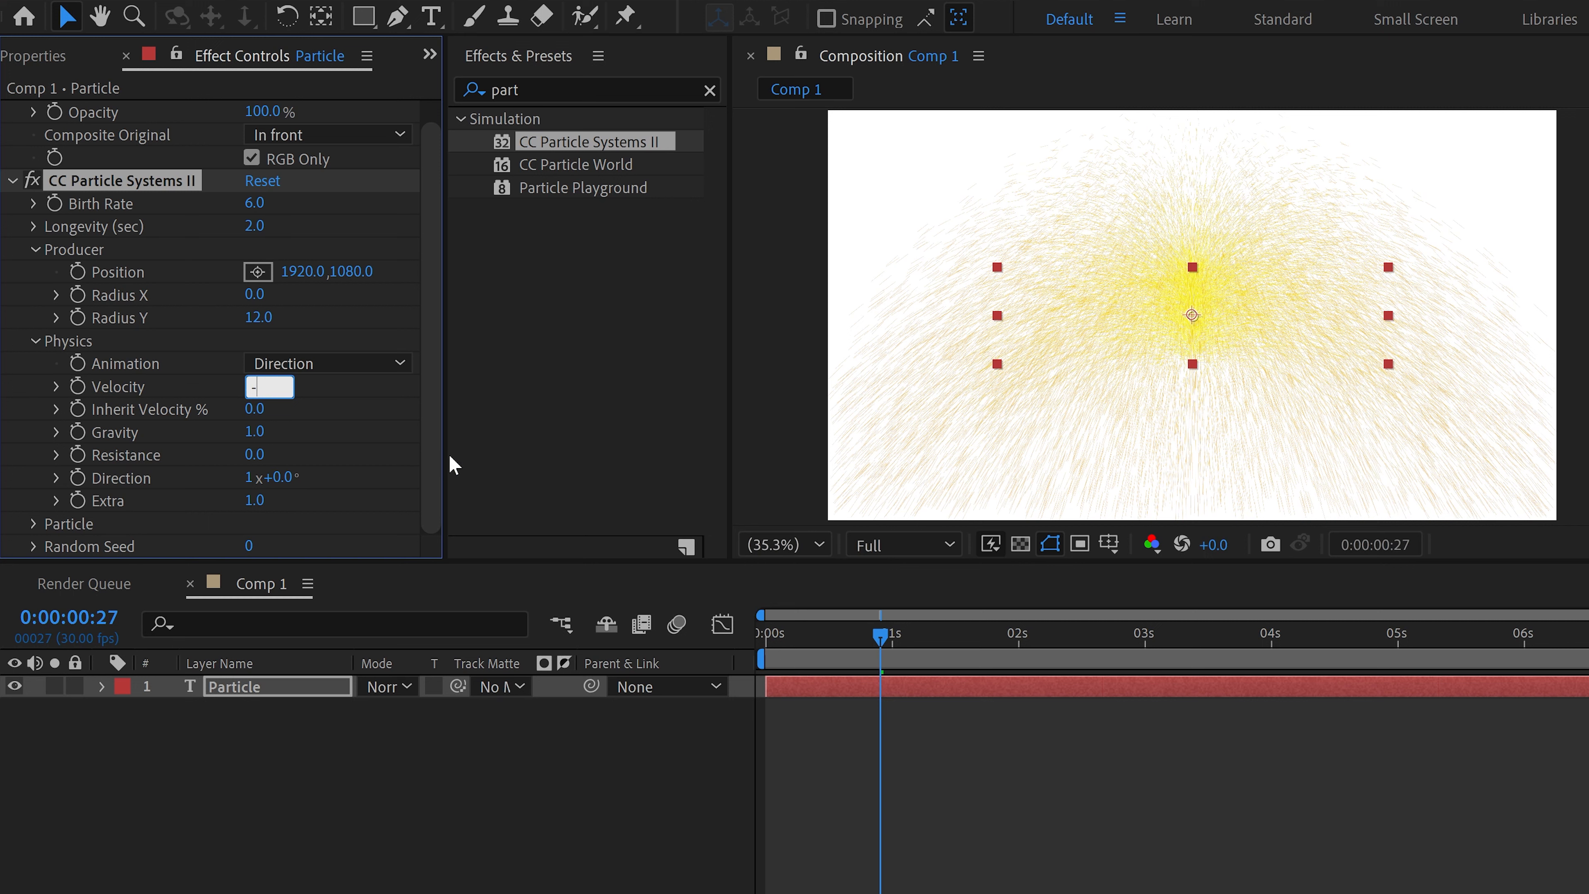
pyautogui.write('.5')
pyautogui.press('BackSpace')
pyautogui.press('BackSpace')
pyautogui.press('BackSpace')
pyautogui.write('0.5')
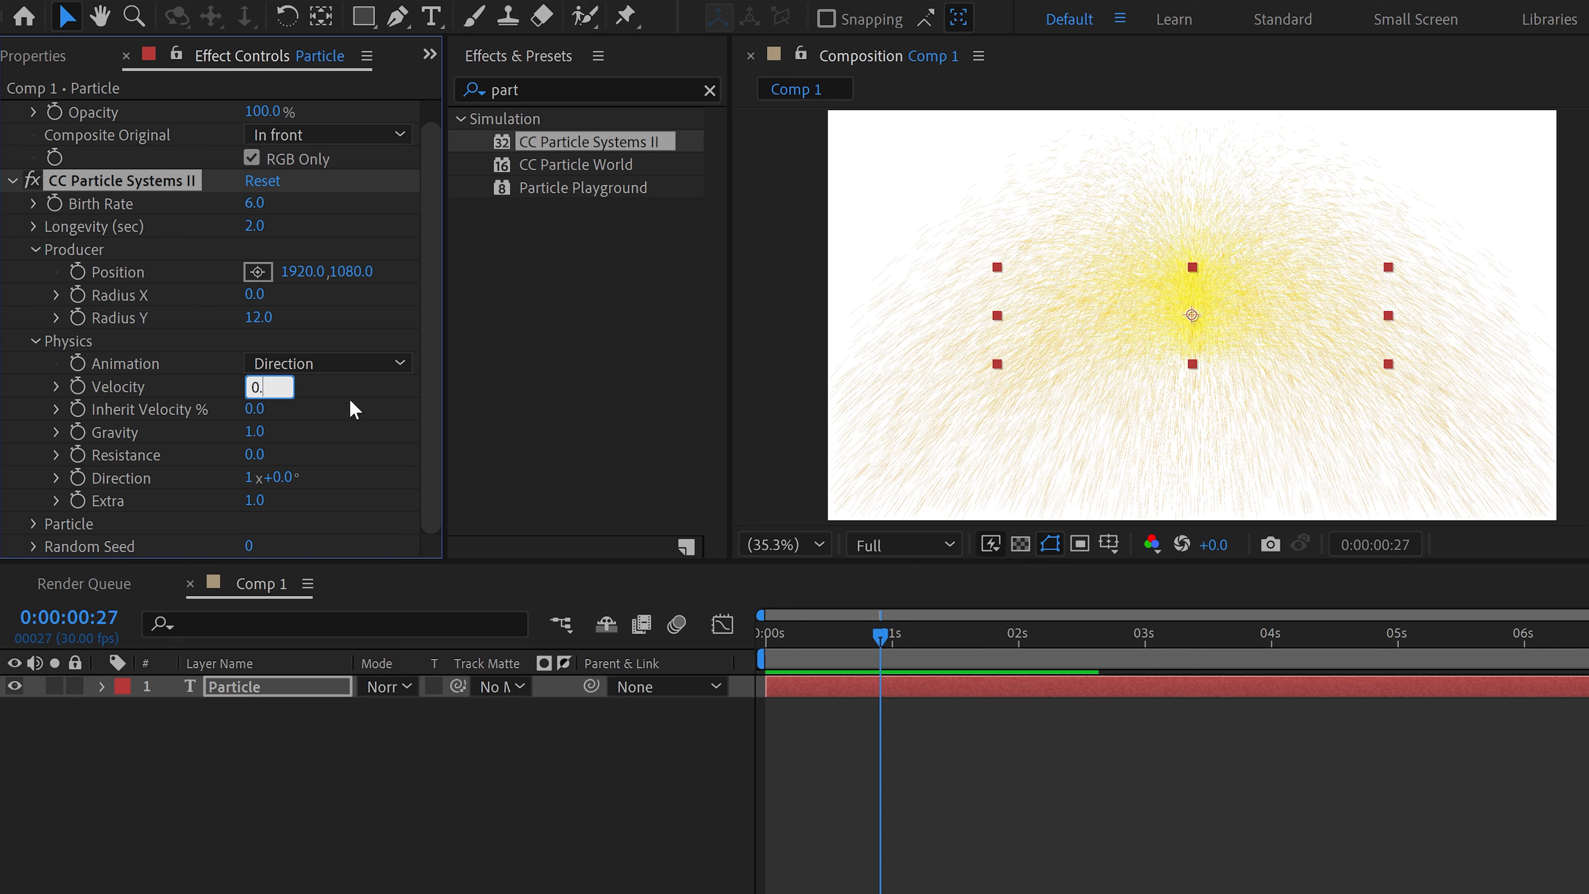
pyautogui.click(360, 397)
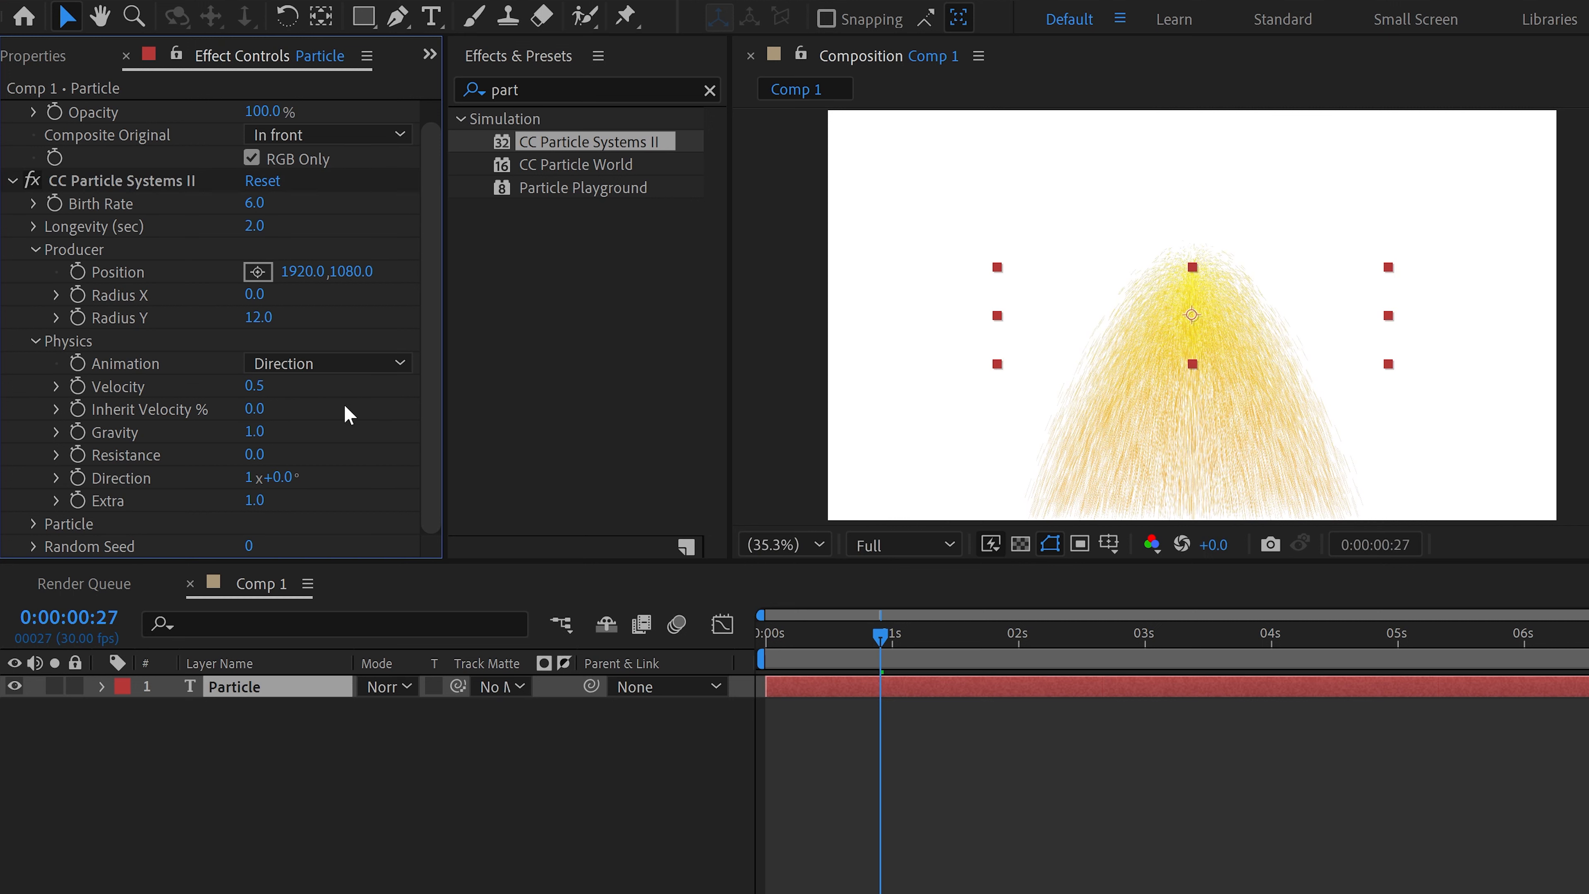
# Set the particles' Inherit Velocity to 20%.
pyautogui.click(254, 408)
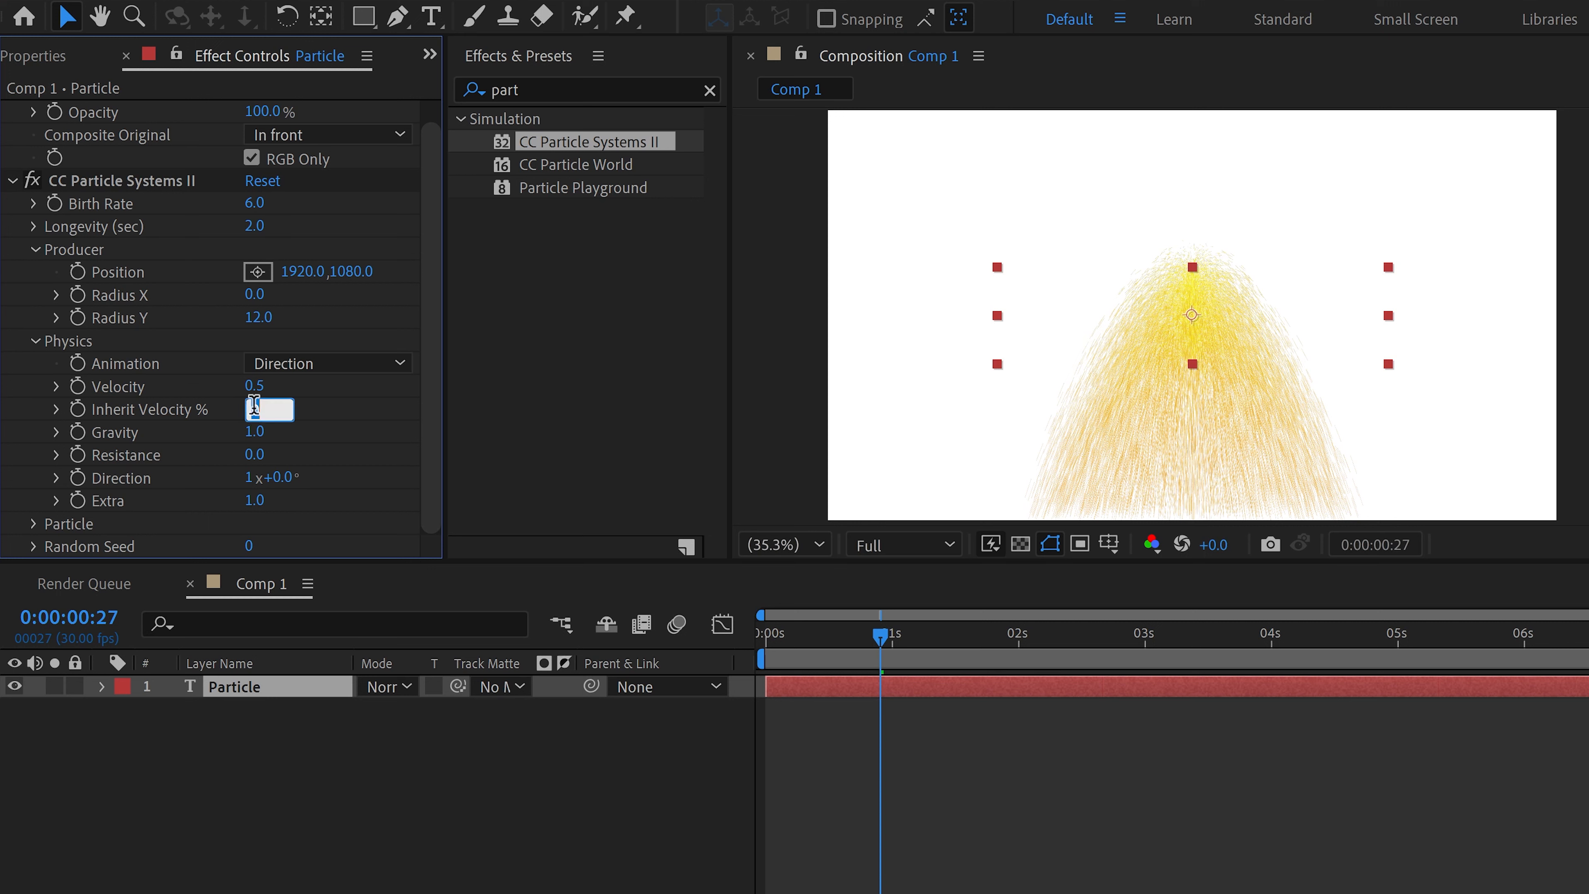
pyautogui.write('20')
pyautogui.click(319, 421)
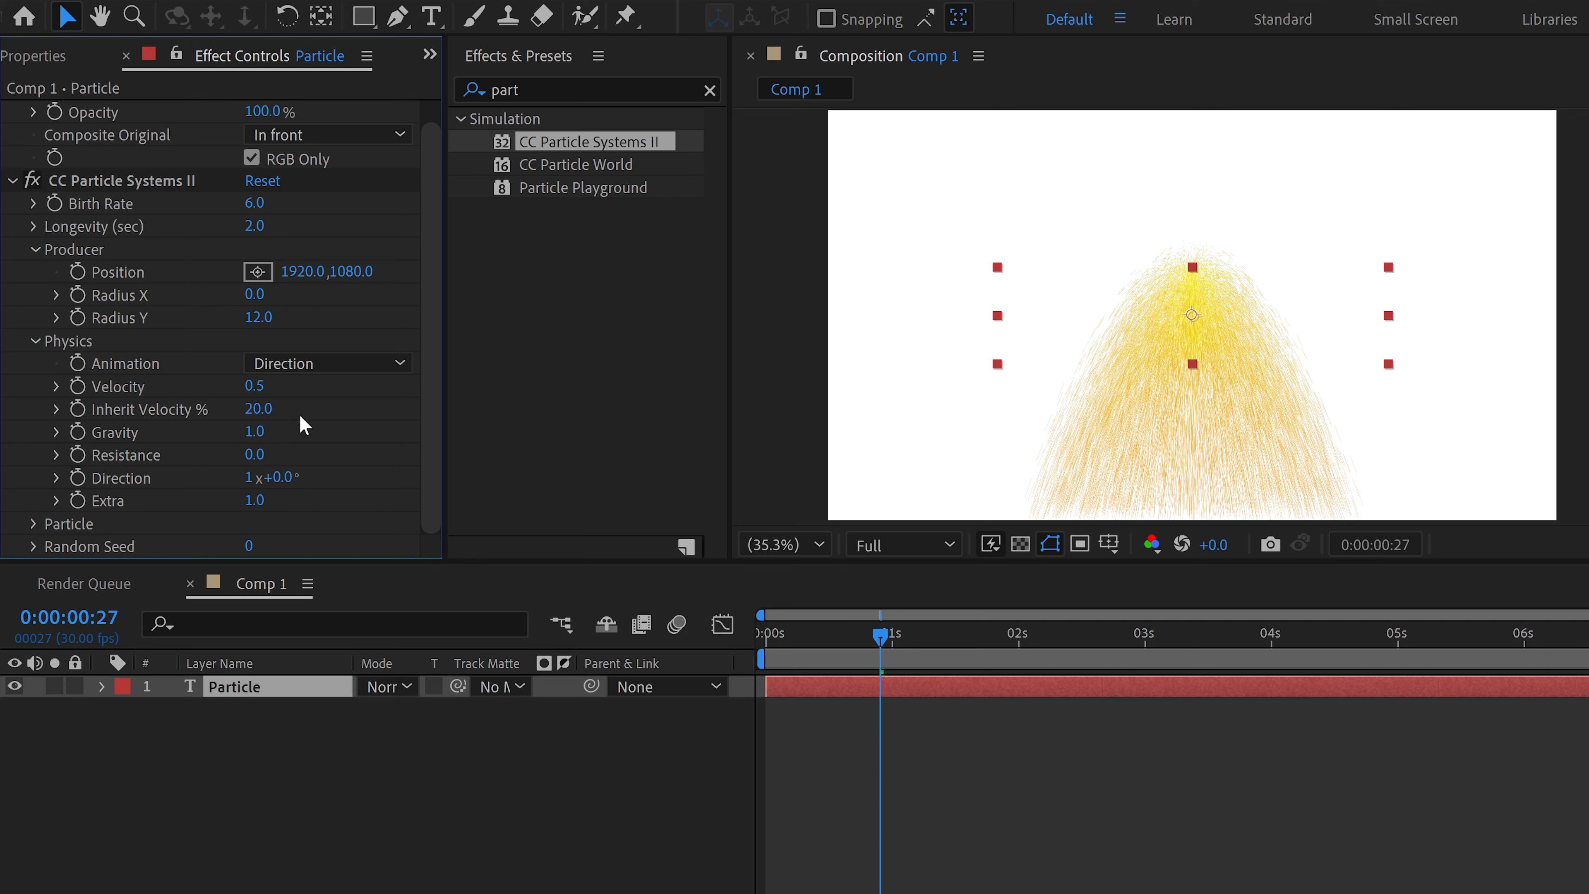
# Try a higher Gravity for the particles, and reduce it to 0.3 for comparison.
pyautogui.click(257, 434)
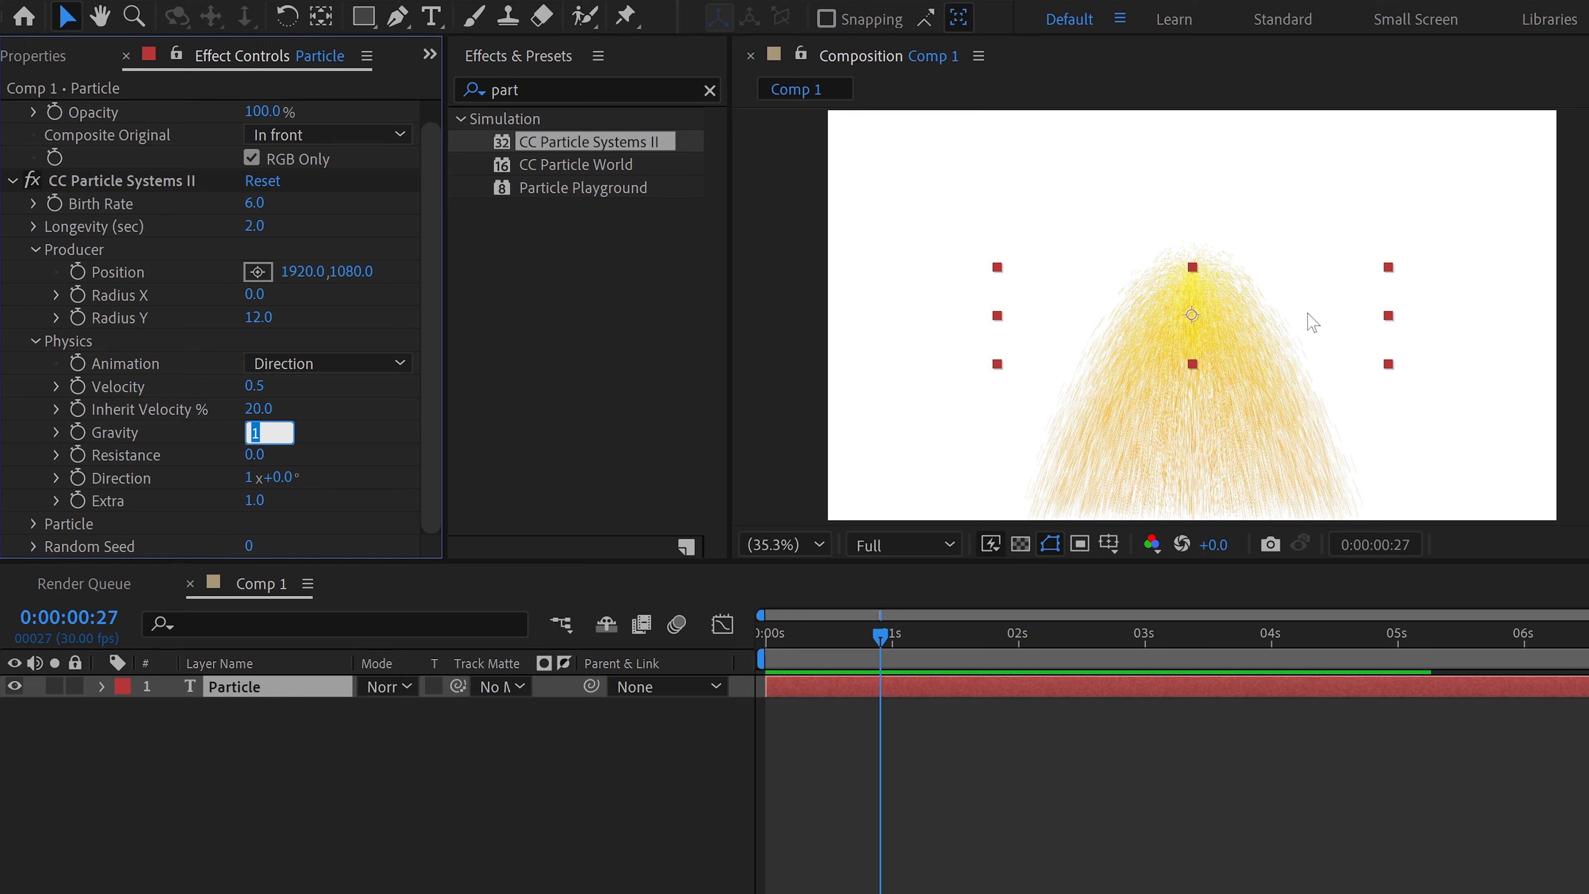
pyautogui.click(361, 448)
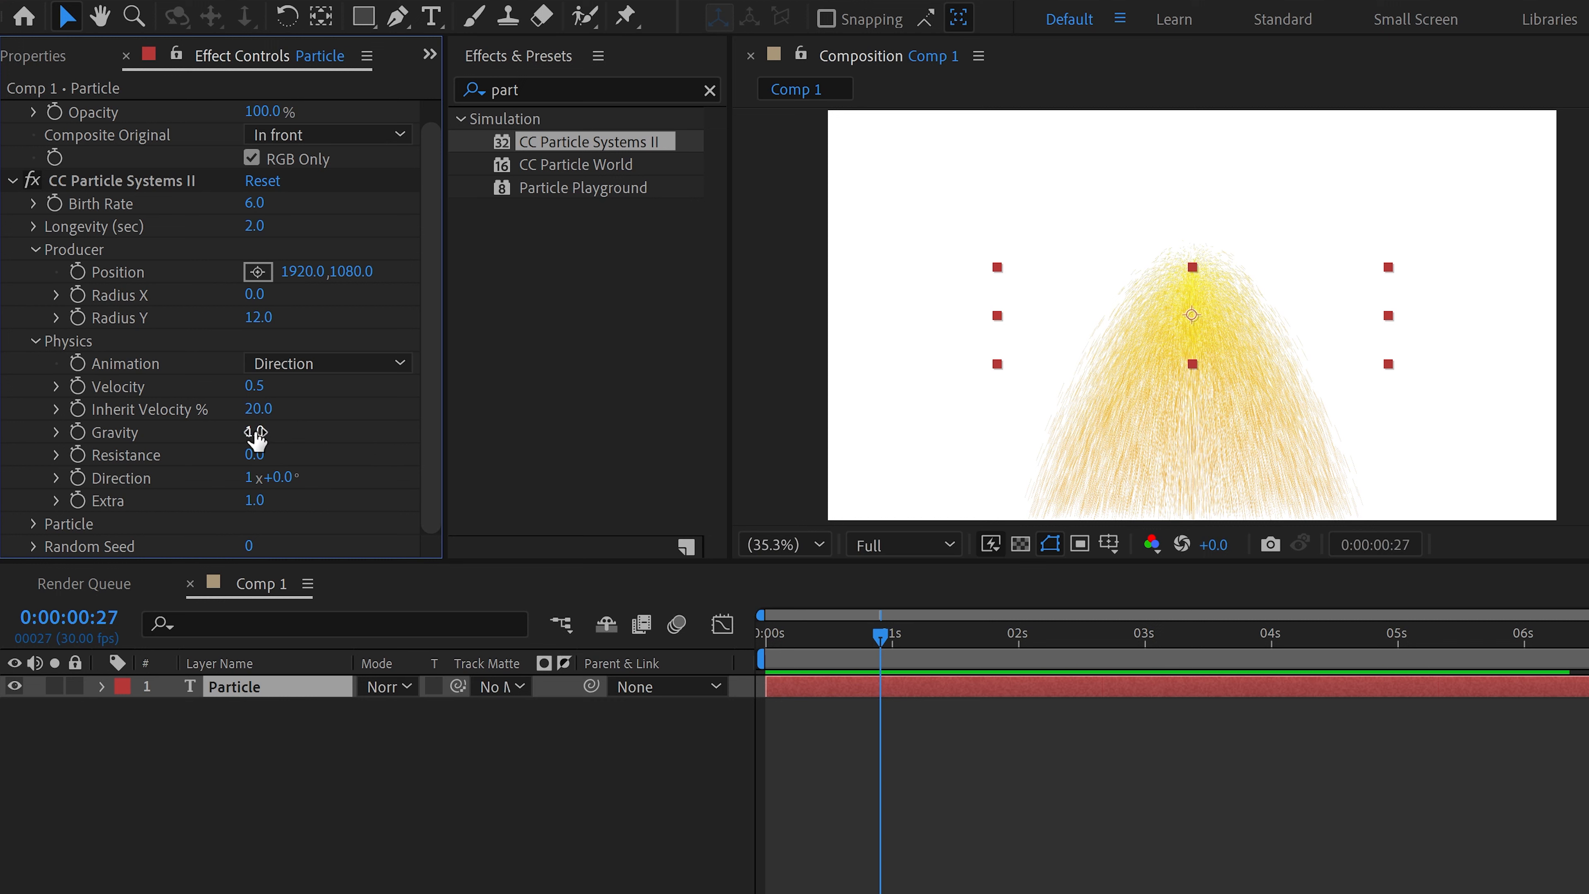
pyautogui.moveTo(254, 432); pyautogui.dragTo(293, 433)
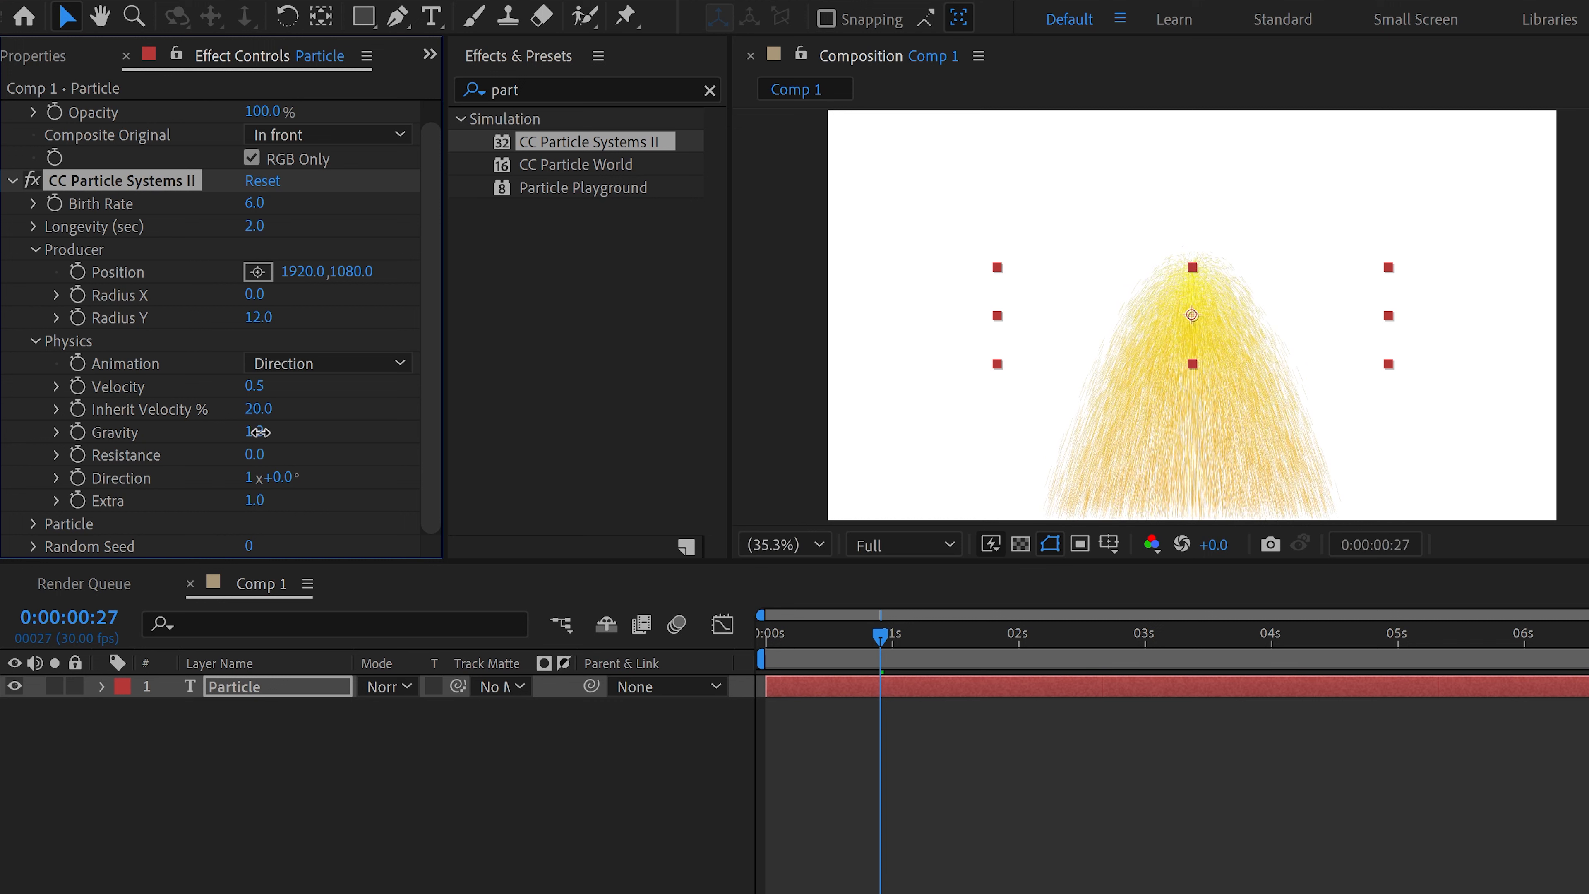
pyautogui.moveTo(253, 432); pyautogui.dragTo(115, 425)
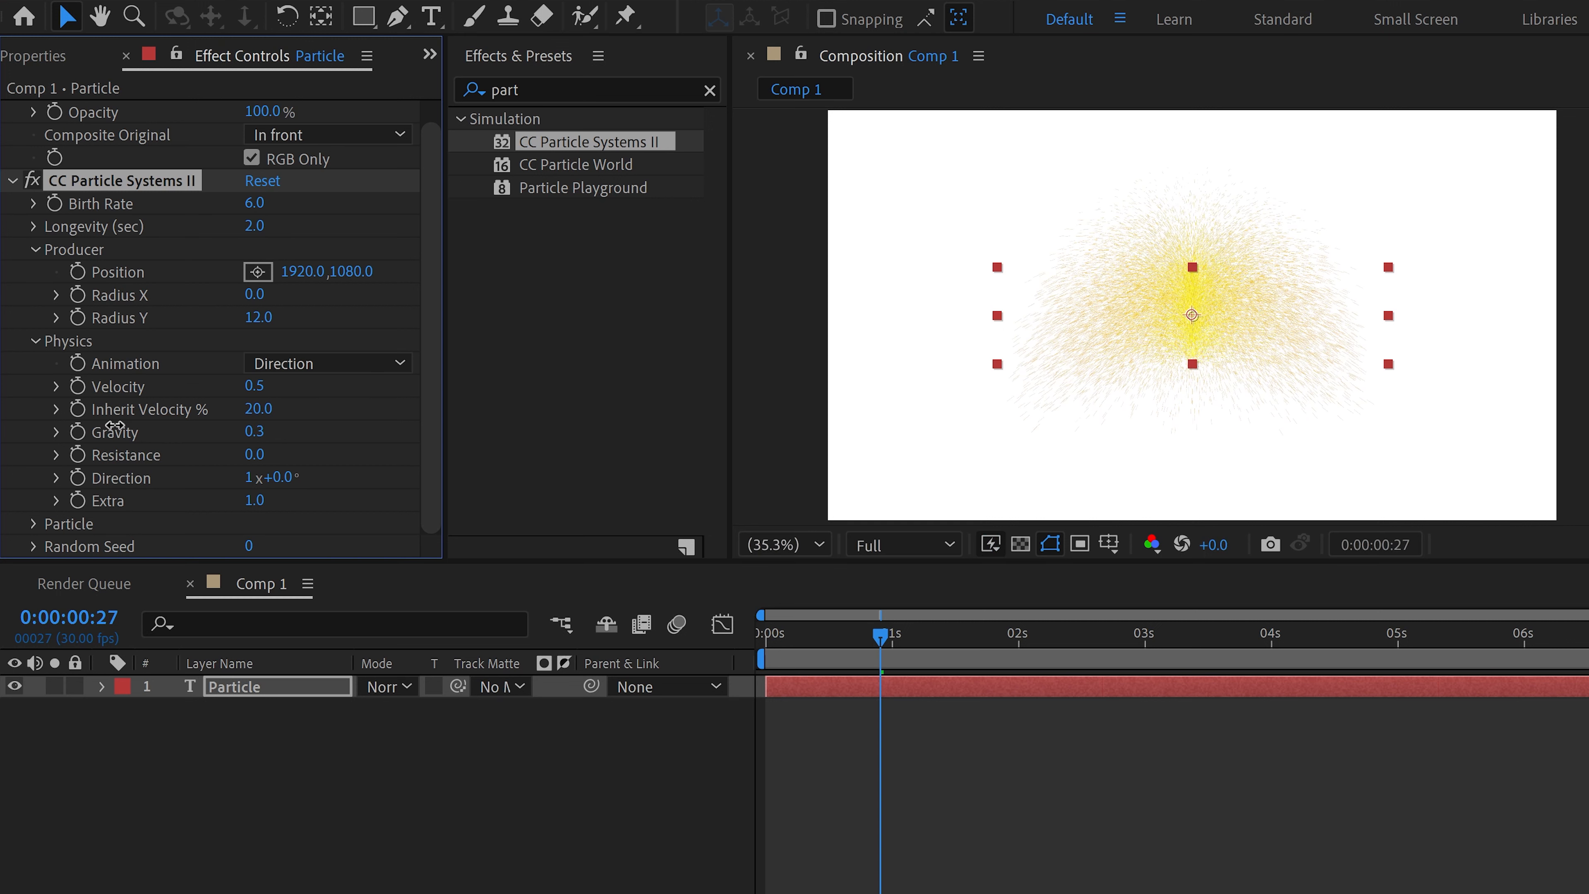
# Set the particles' Gravity to 0.2 and Resistance to 30.
pyautogui.click(261, 432)
pyautogui.write('0')
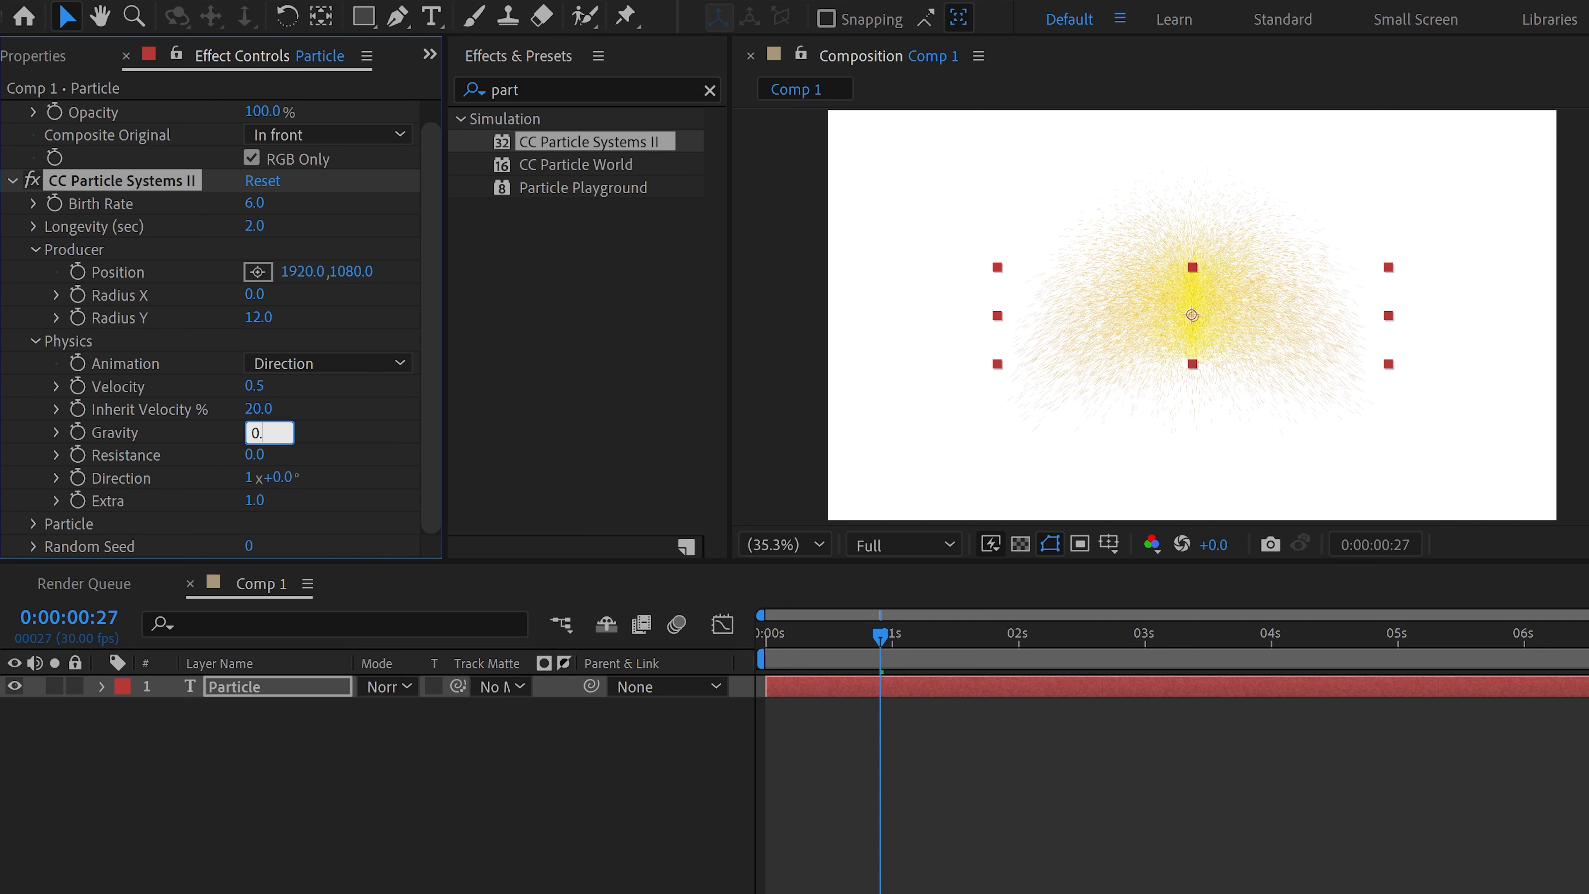
pyautogui.write('.2')
pyautogui.press('Return')
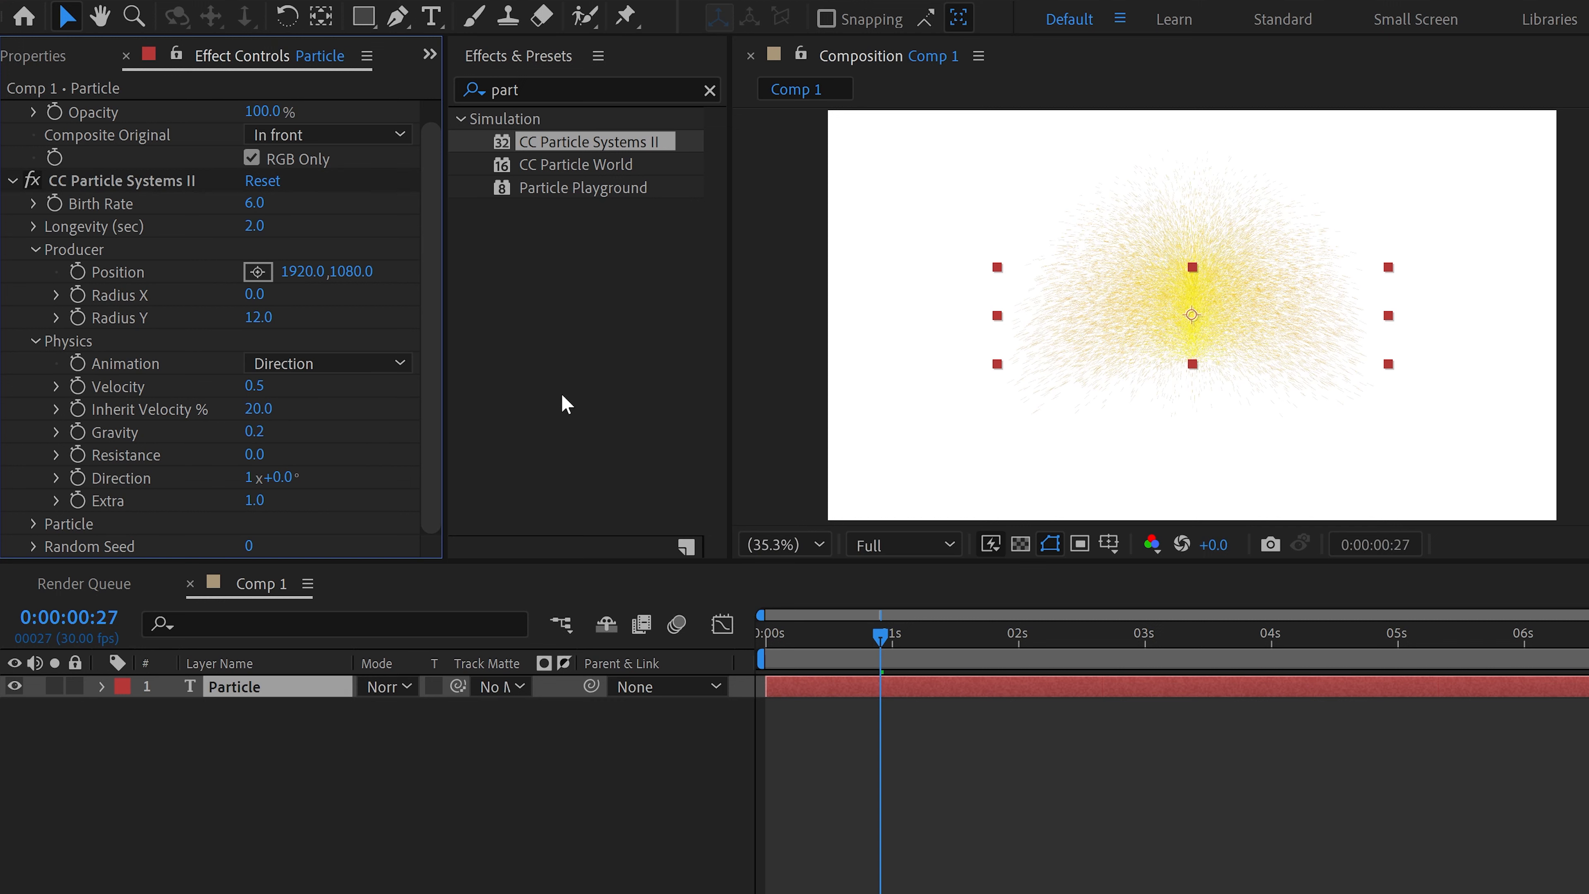
pyautogui.click(259, 454)
pyautogui.write('30')
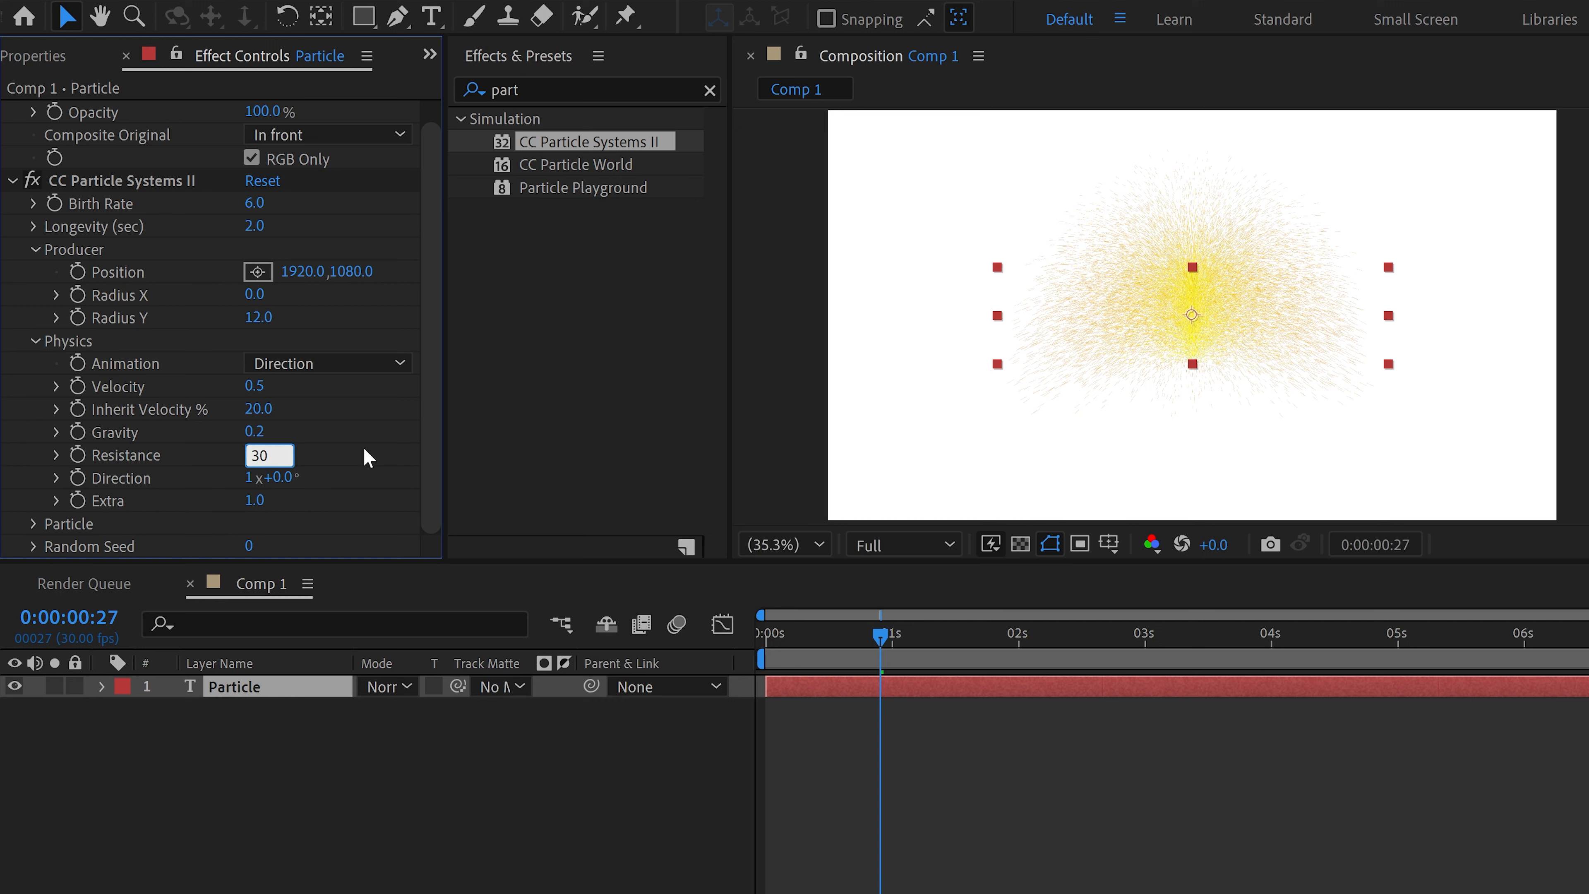
pyautogui.press('Return')
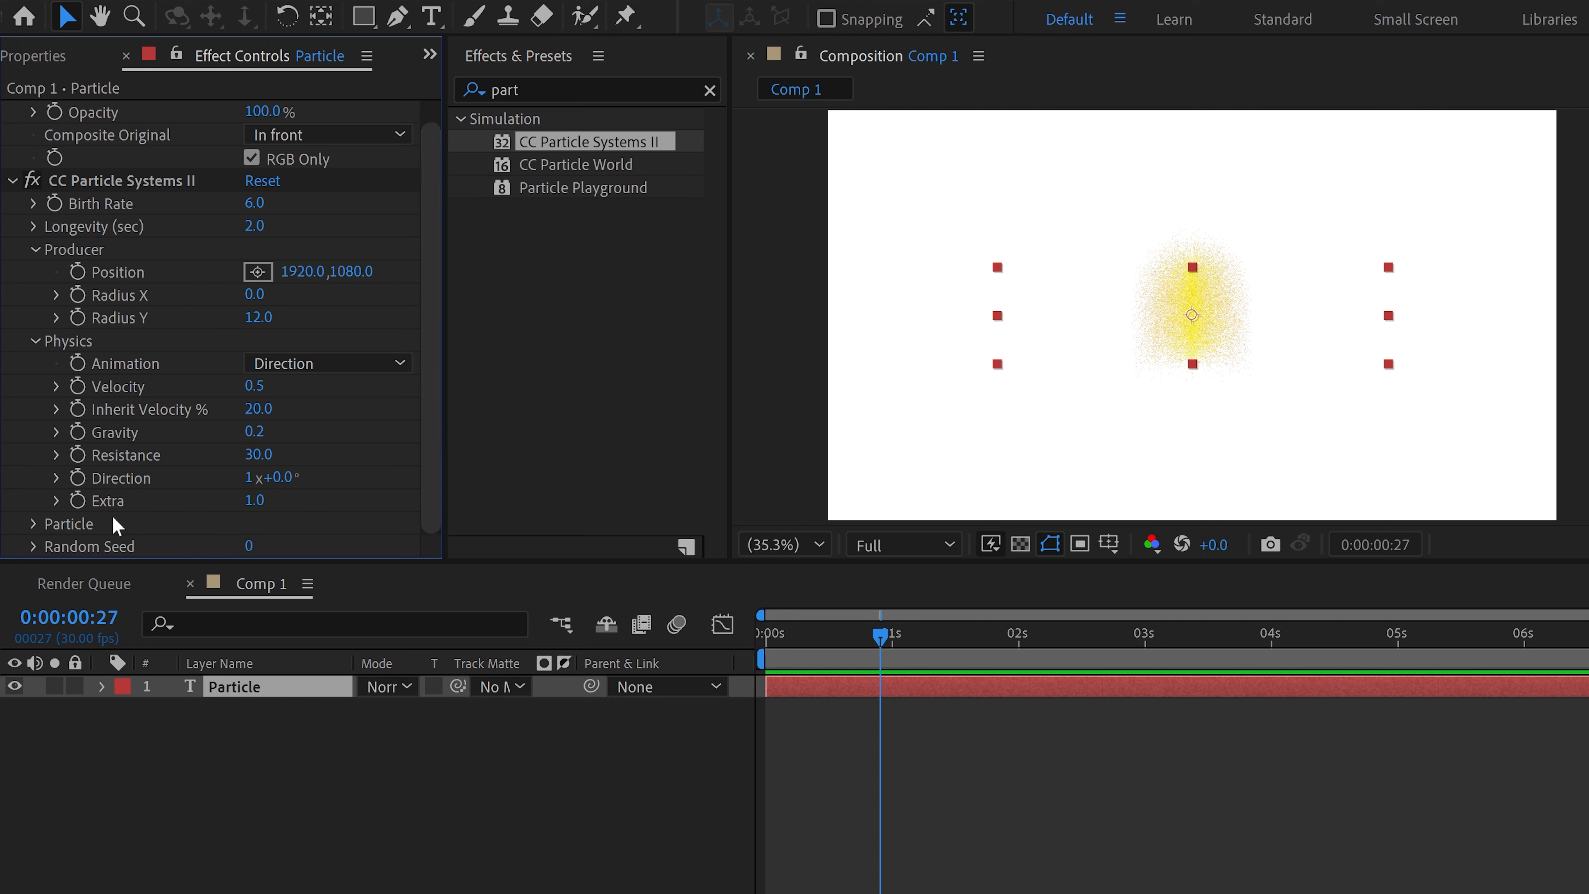
# Expand the Particle settings and change the Particle Type to TetraHedron.
pyautogui.click(33, 523)
pyautogui.scroll(-5, 251, 476)
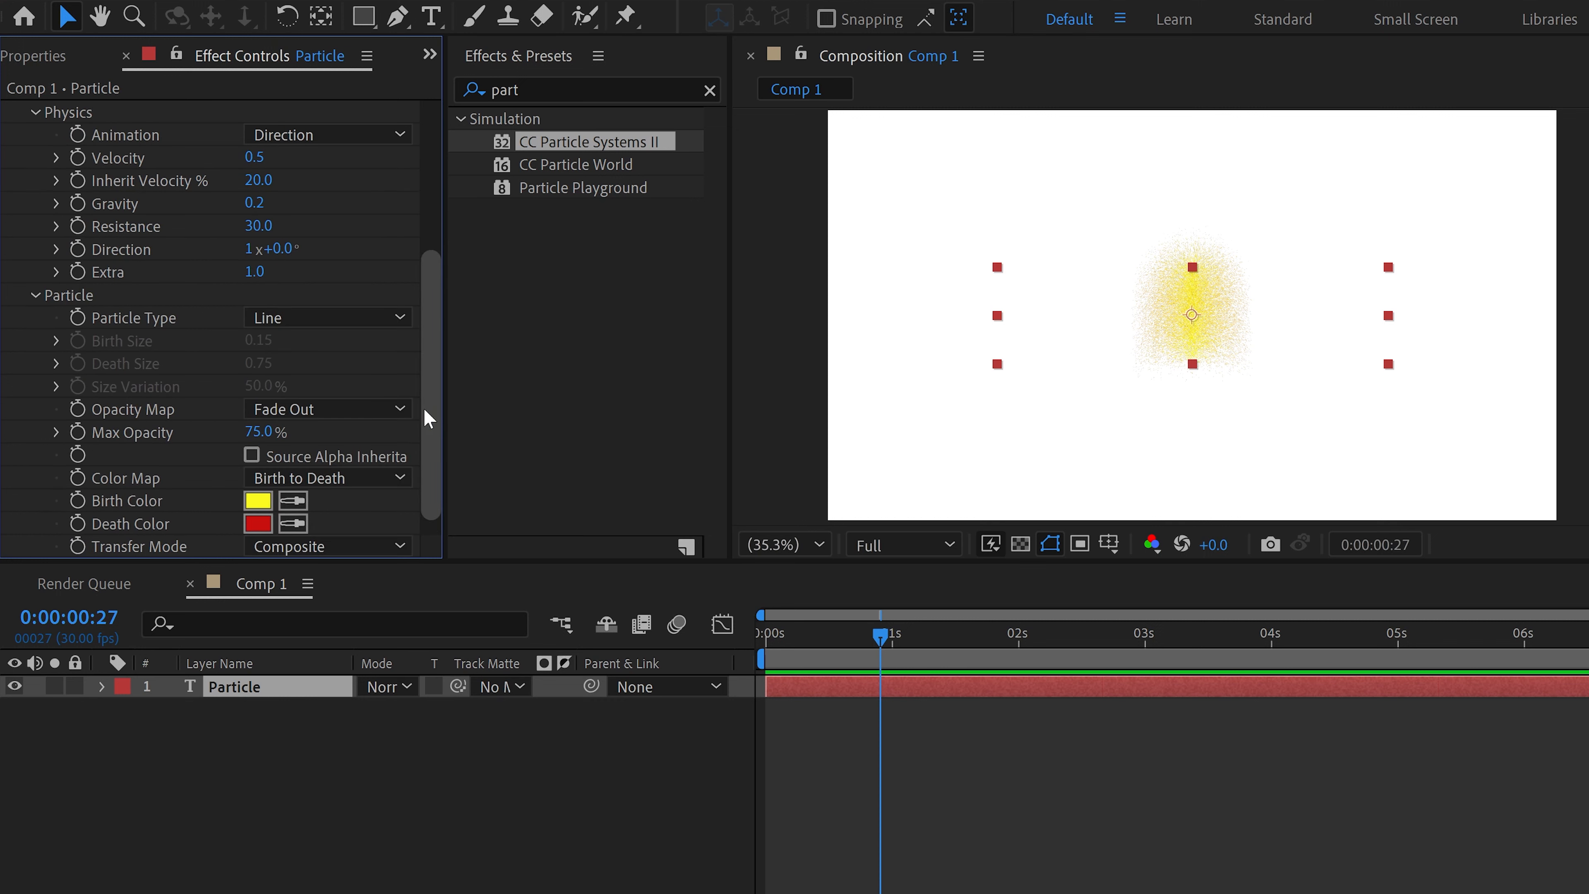
pyautogui.scroll(-2, 426, 418)
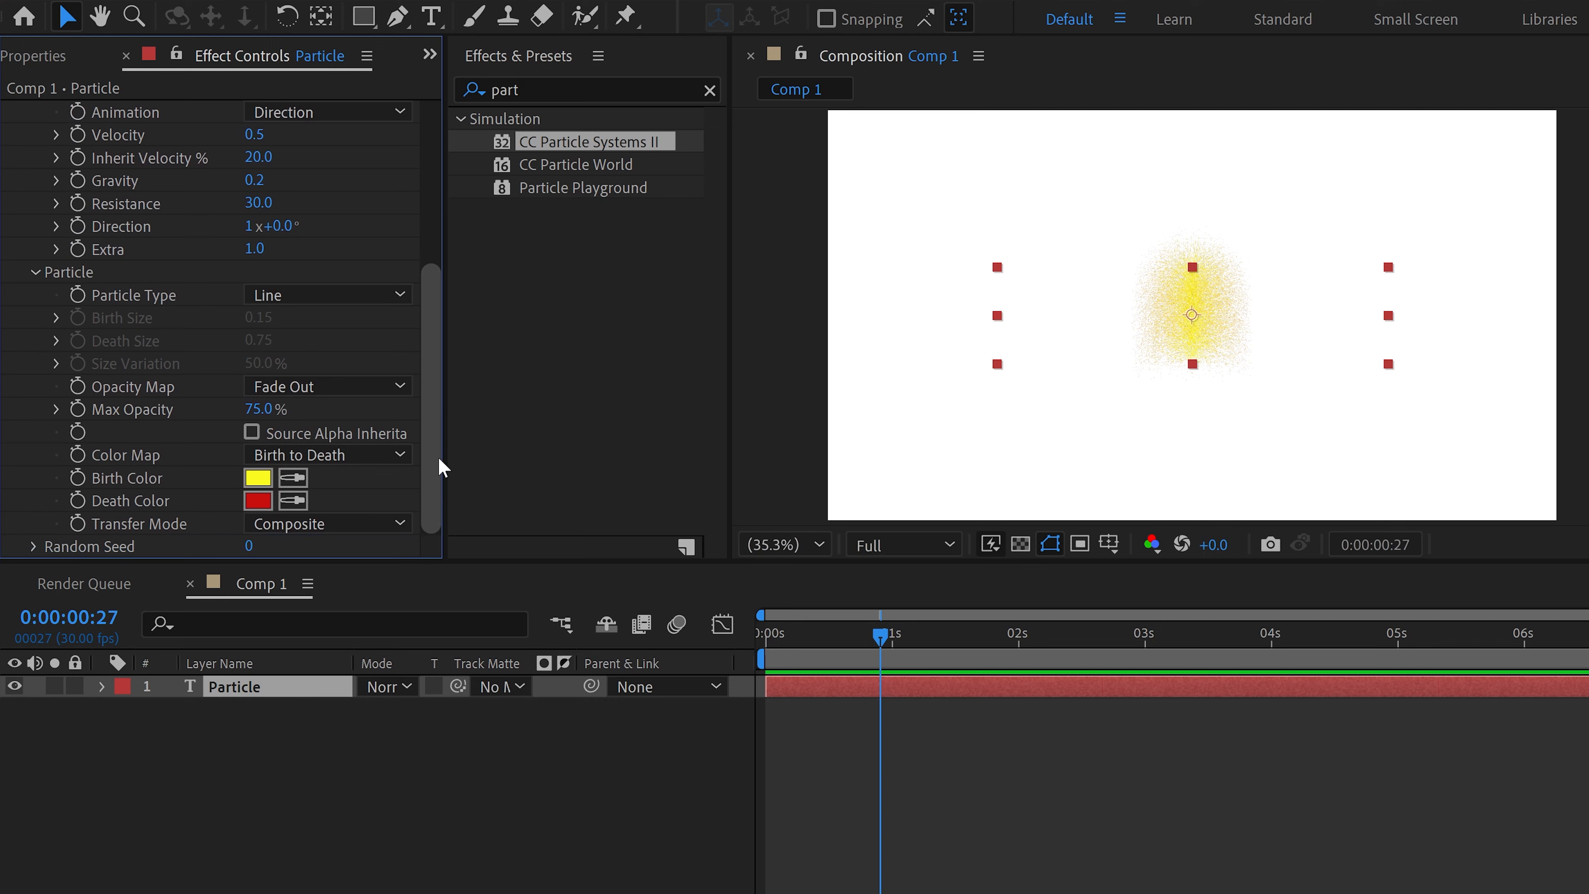
pyautogui.click(354, 296)
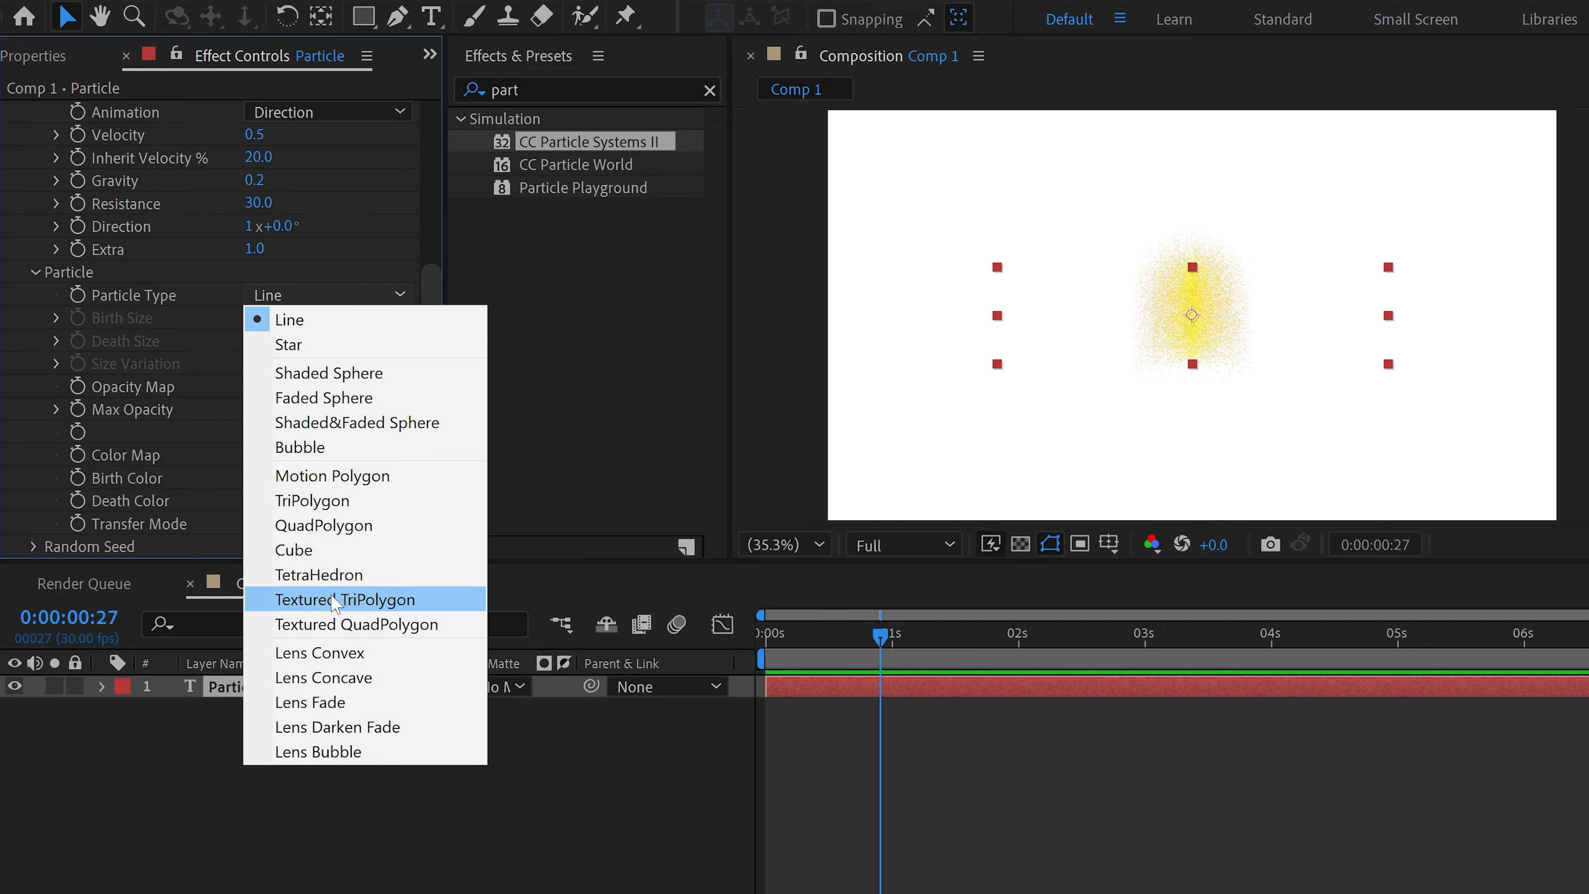
pyautogui.click(340, 579)
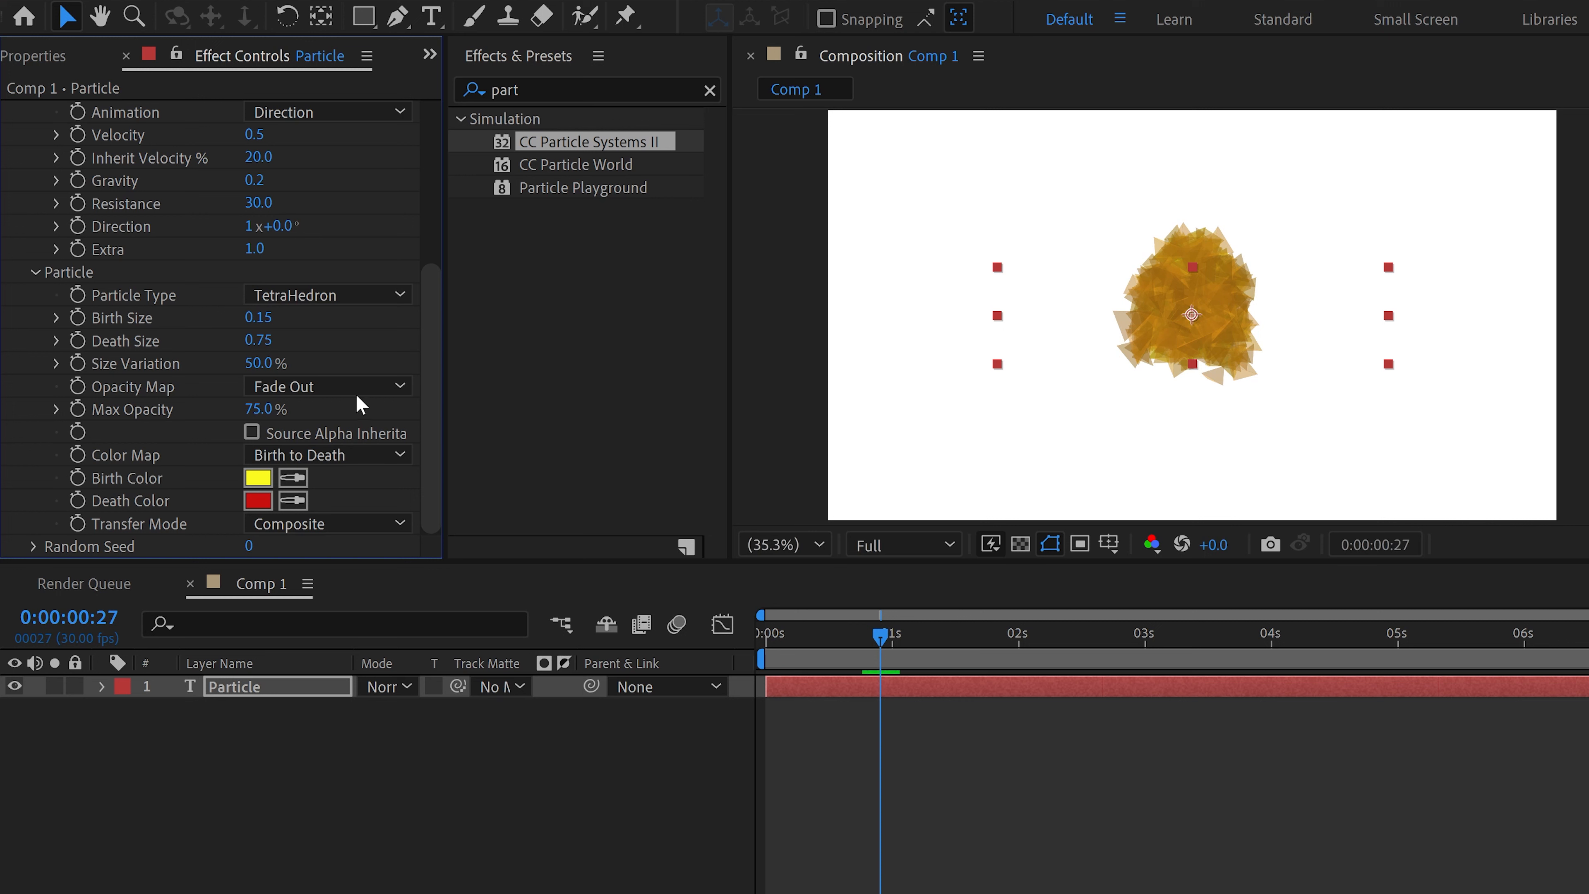
# Set the particles' Birth Size to 0.08 and Death Size to 0.30.
pyautogui.click(266, 317)
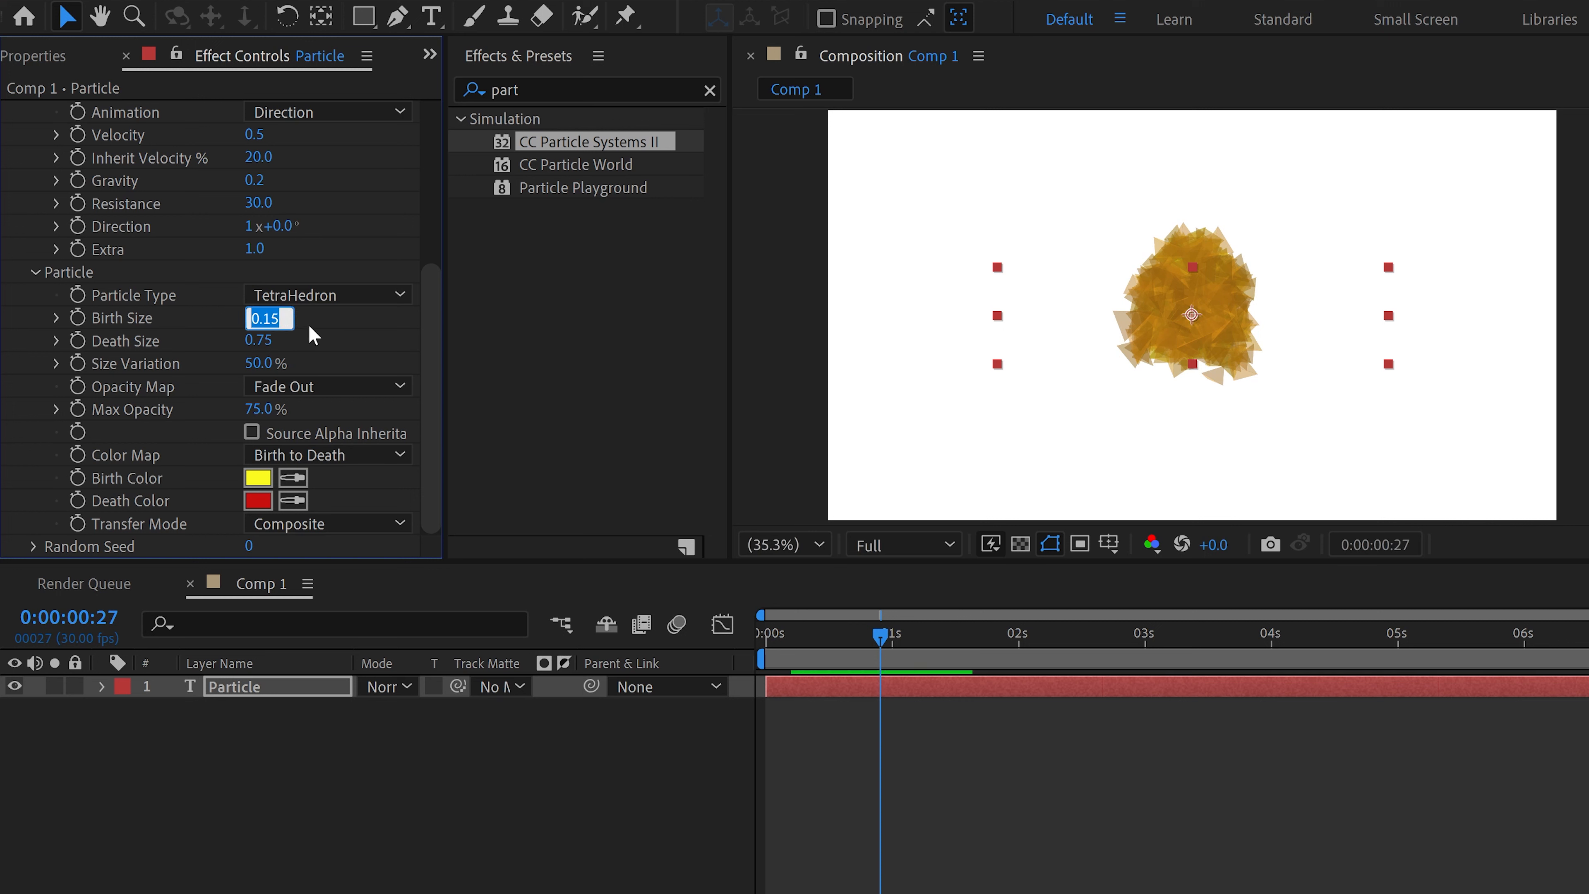
pyautogui.write('0.08')
pyautogui.press('Return')
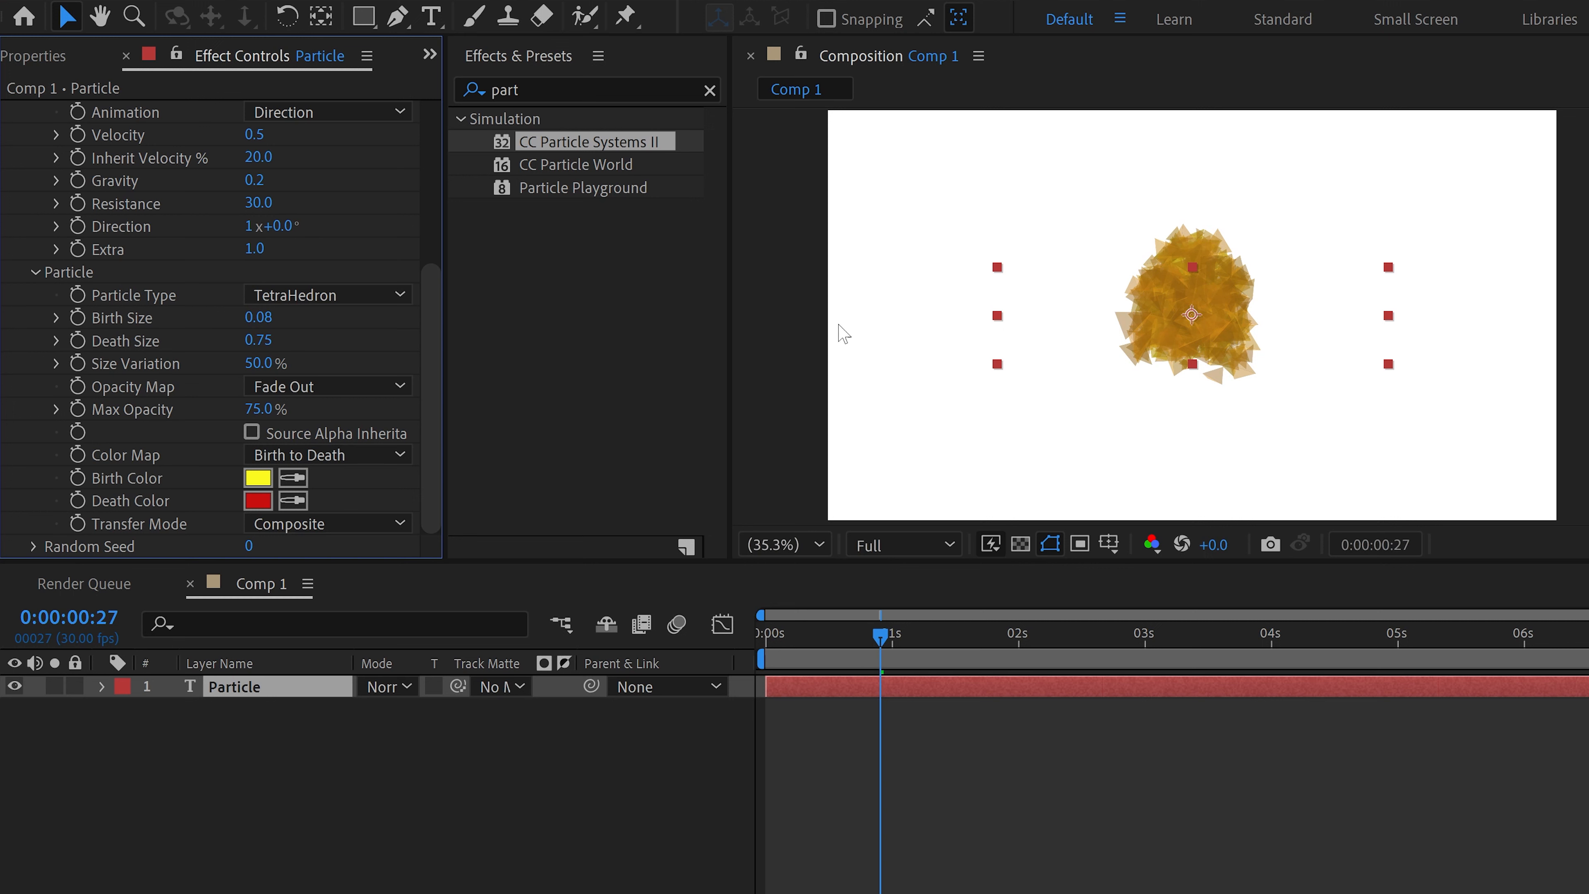
pyautogui.click(260, 340)
pyautogui.write('0.30')
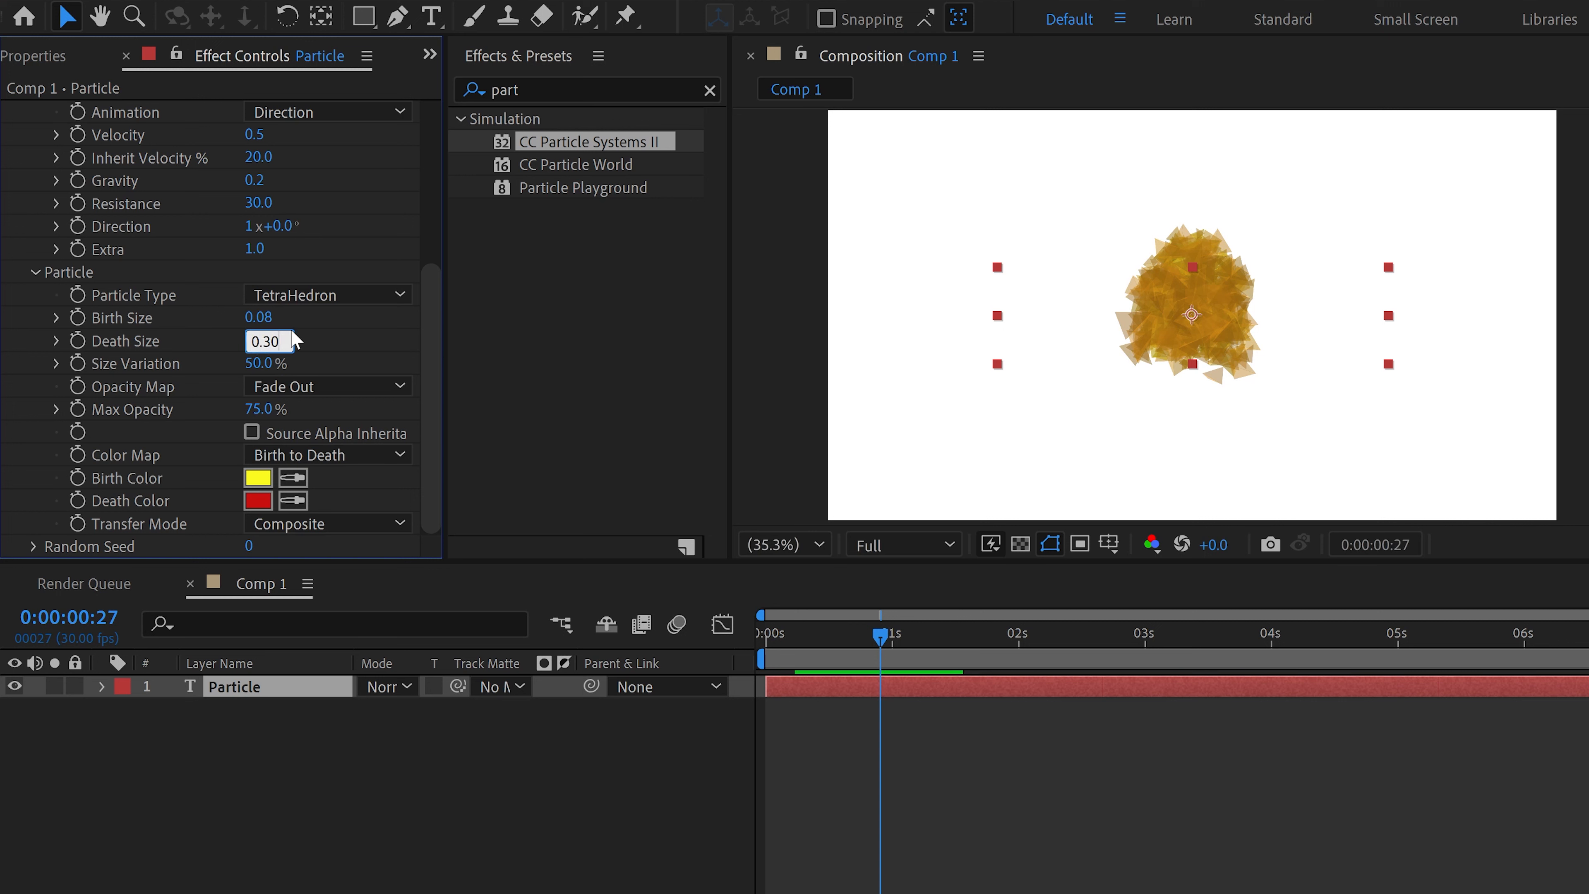
pyautogui.press('Return')
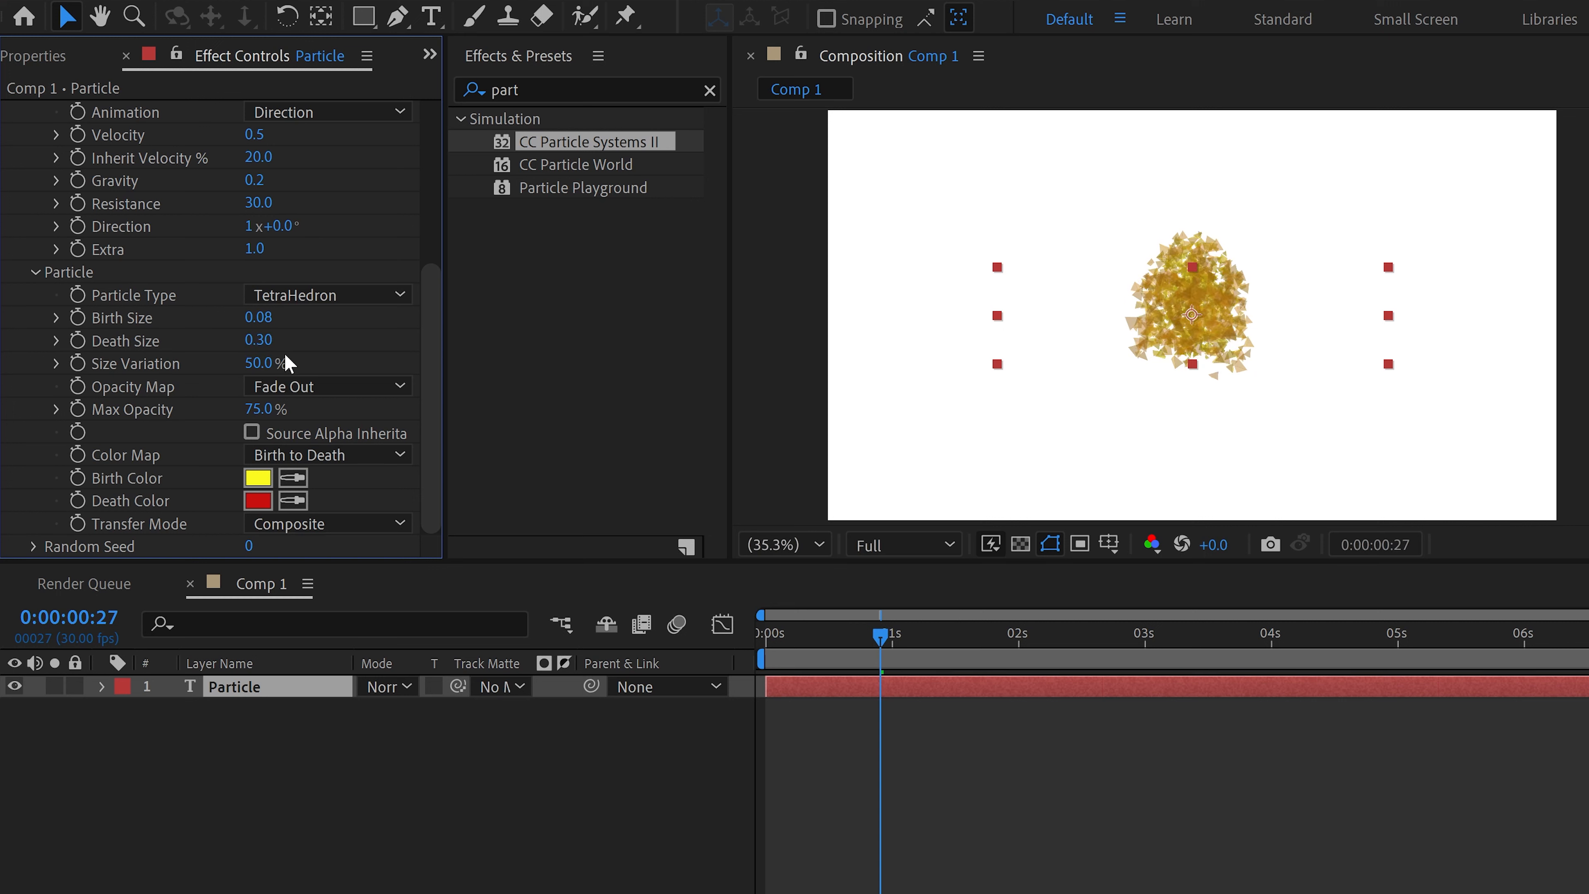
# Set the particles' Size Variation to 30% and enable Source Alpha Inheritance.
pyautogui.click(268, 362)
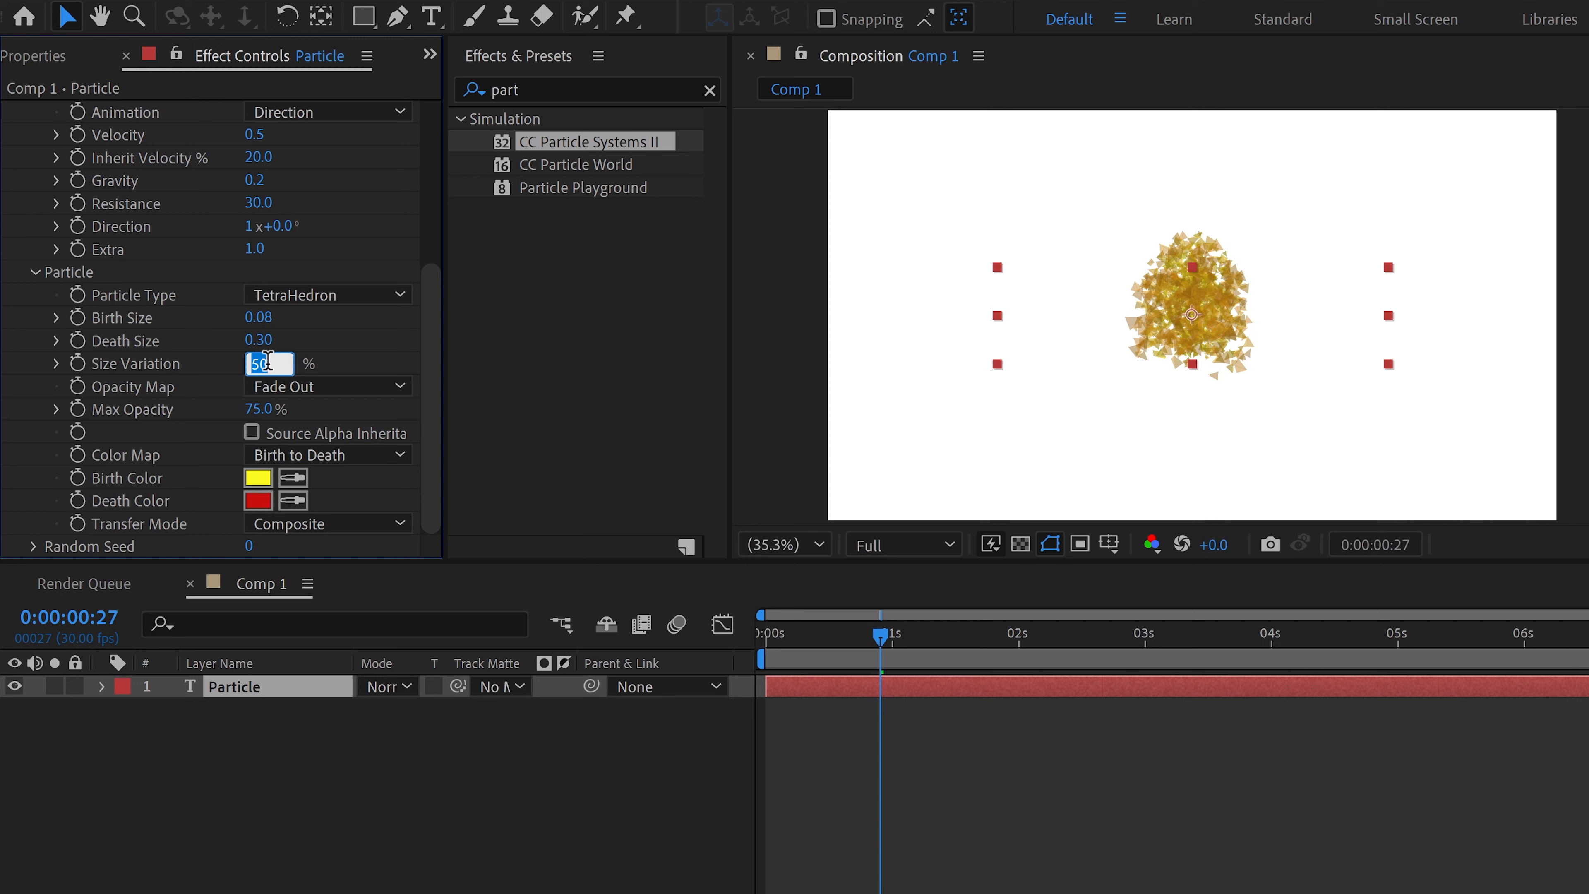
pyautogui.write('3')
pyautogui.press('Return')
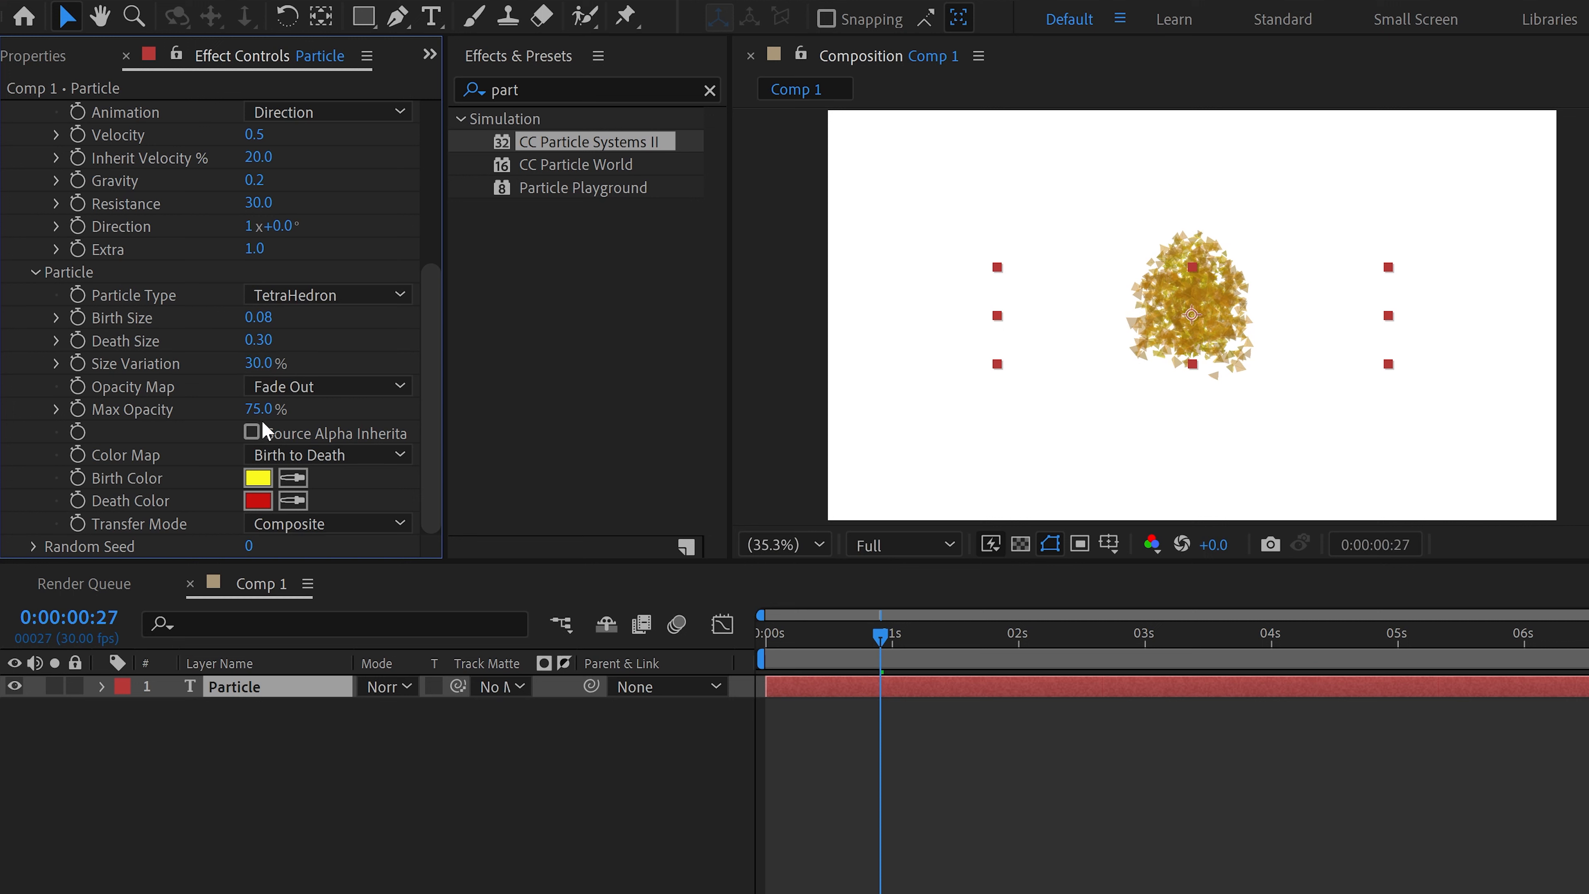
pyautogui.click(252, 433)
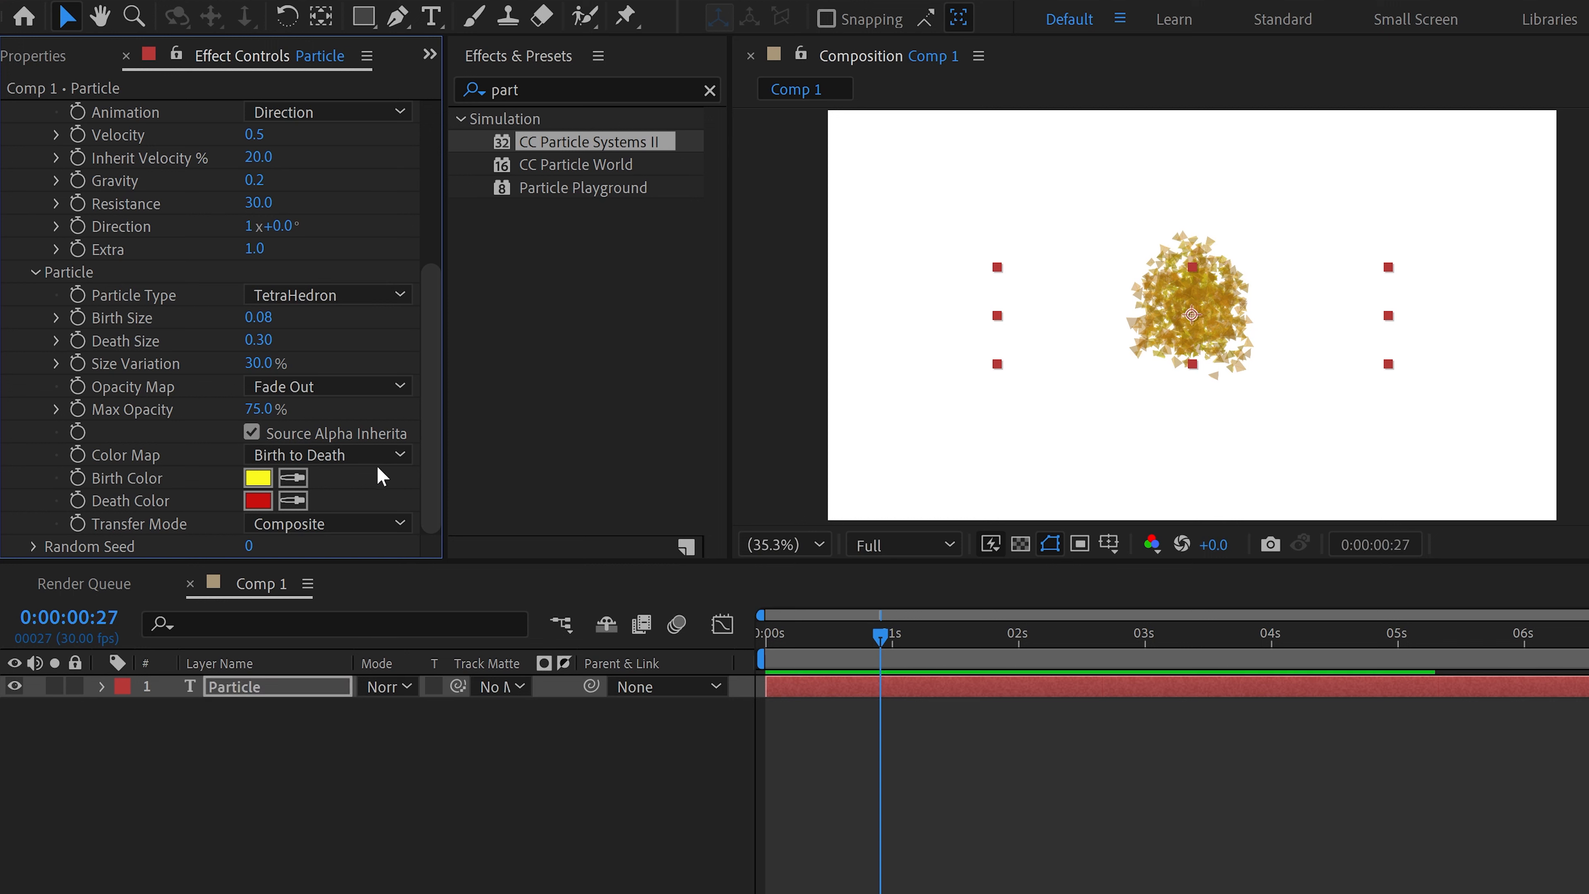
# Change the particles' Birth Color to black and their Death Color to gray.
pyautogui.click(267, 481)
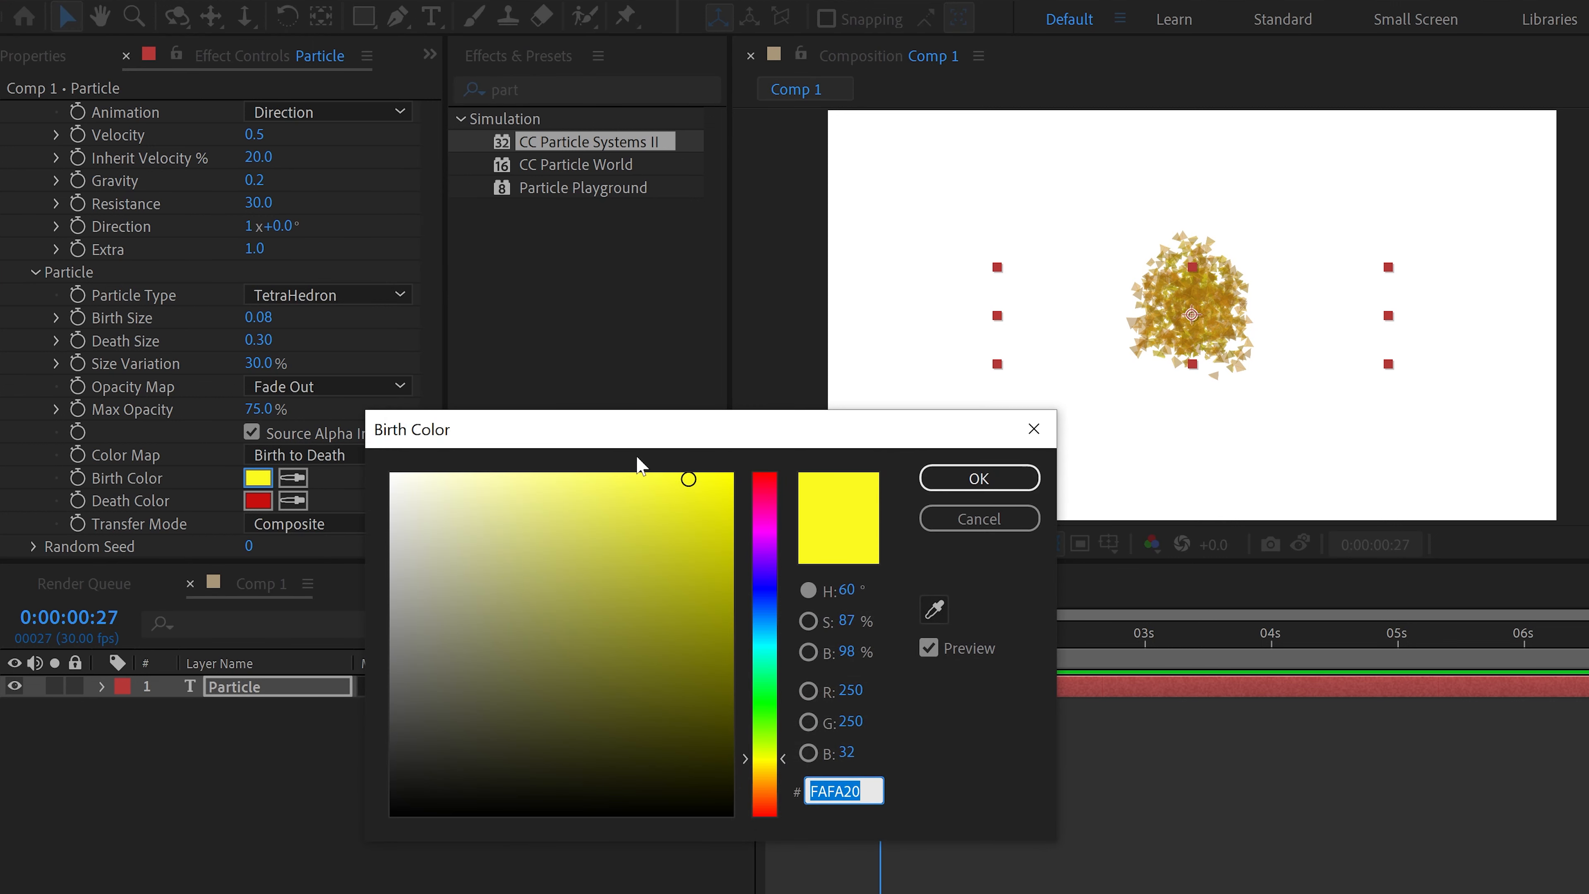
pyautogui.moveTo(568, 569); pyautogui.dragTo(393, 812)
pyautogui.click(979, 478)
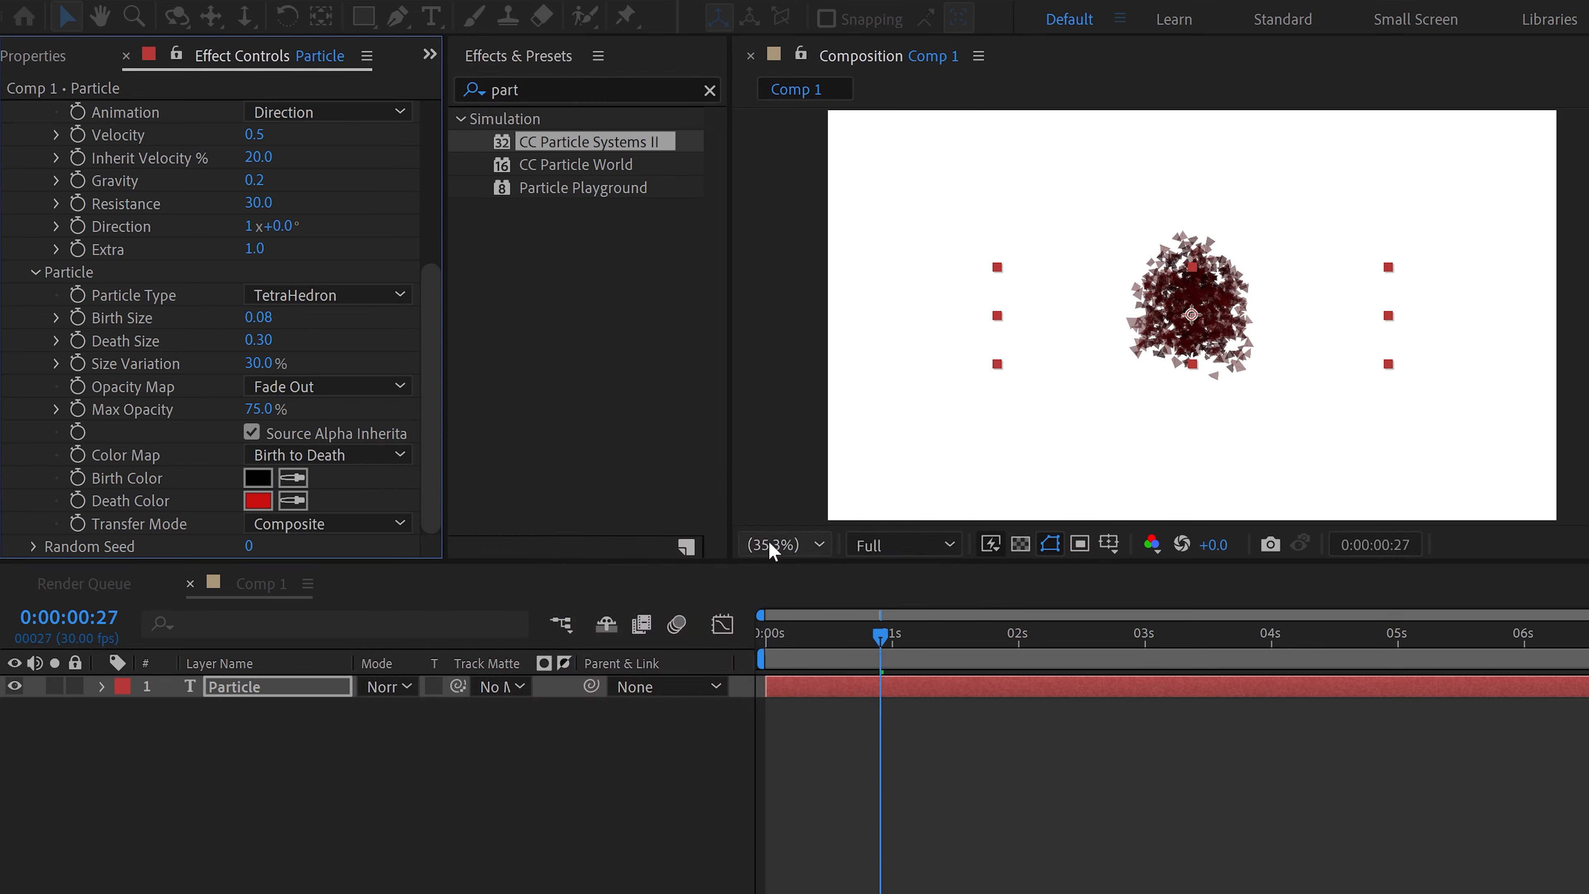
pyautogui.click(259, 502)
pyautogui.moveTo(514, 557); pyautogui.dragTo(375, 661)
pyautogui.click(966, 482)
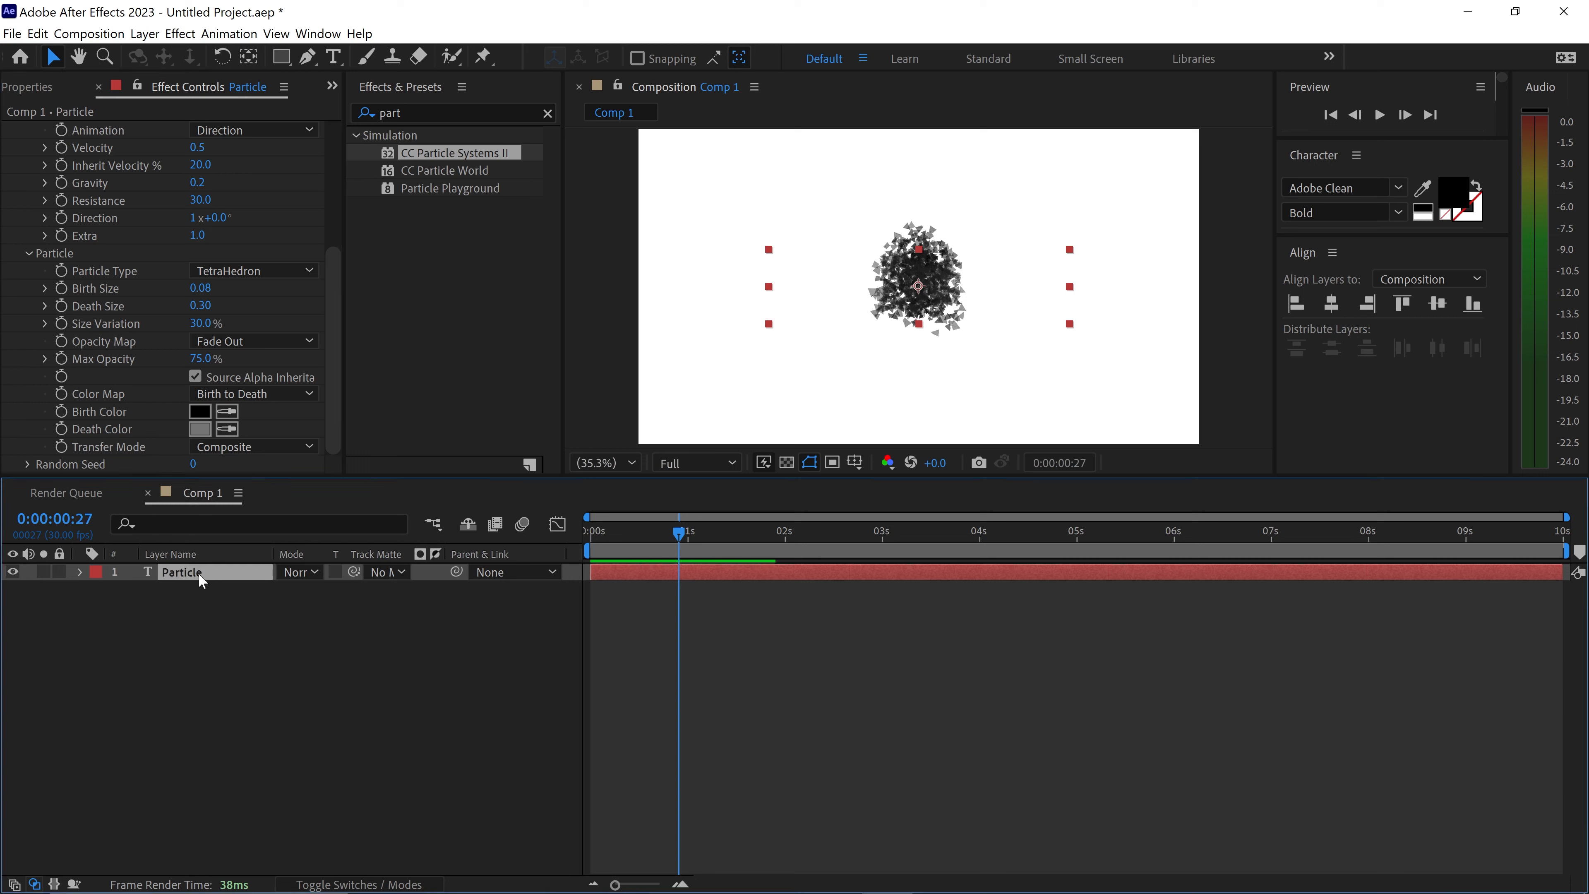
# Duplicate the Particle text layer twice.
pyautogui.hotkey('ctrl', 'd')
pyautogui.hotkey('ctrl', 'd')
pyautogui.hotkey('ctrl', 'd')
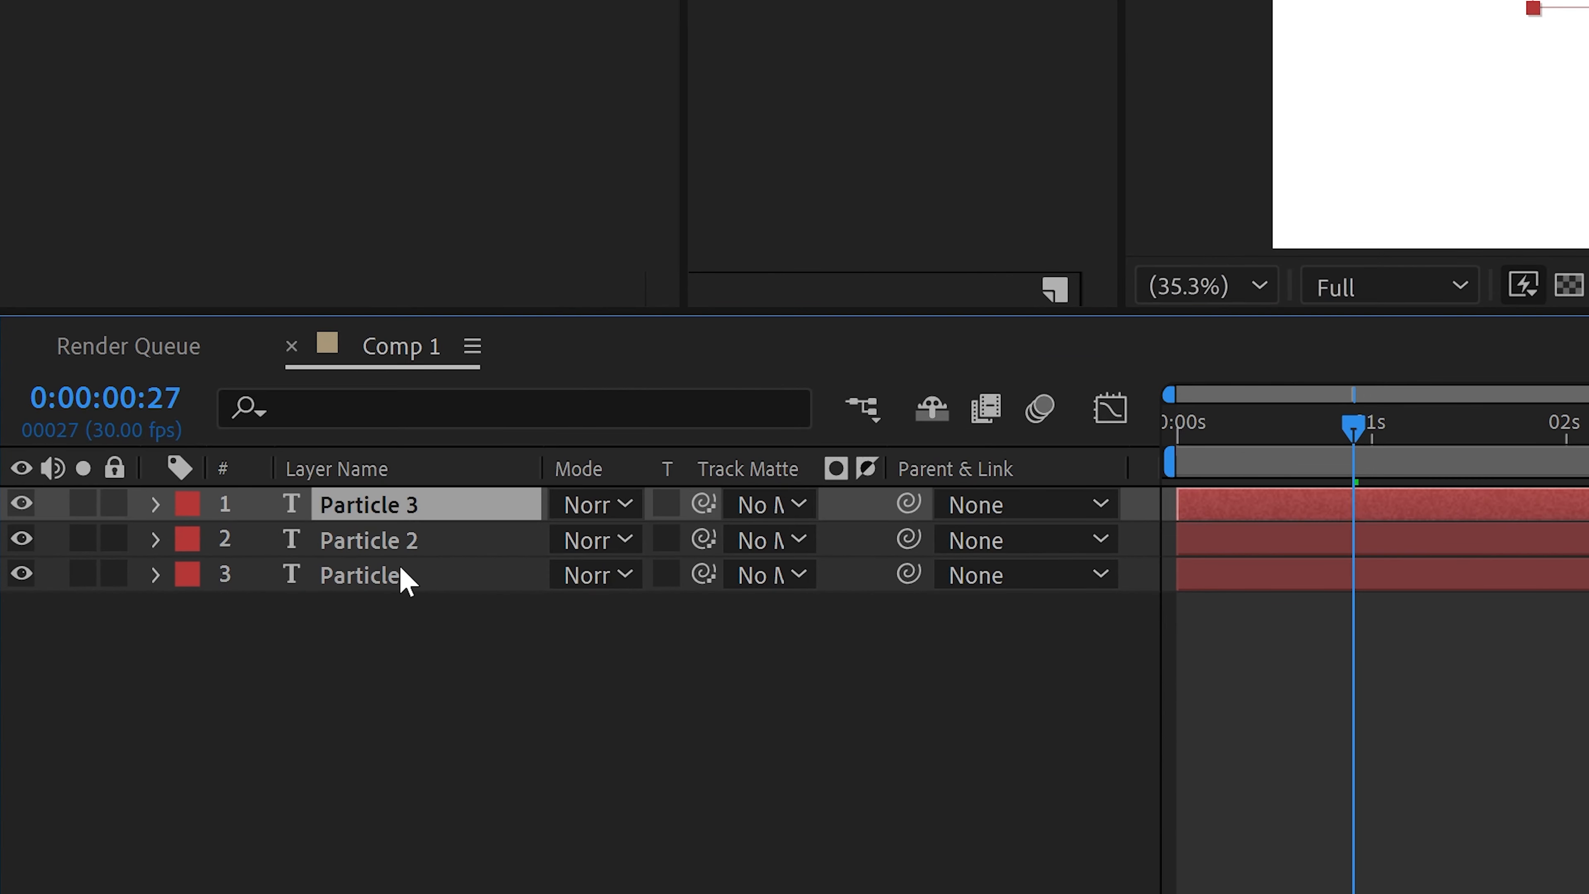
# Rename the original Particle layer as backup and the Particle 2 layer as fill.
pyautogui.click(399, 577)
pyautogui.rightClick(391, 583)
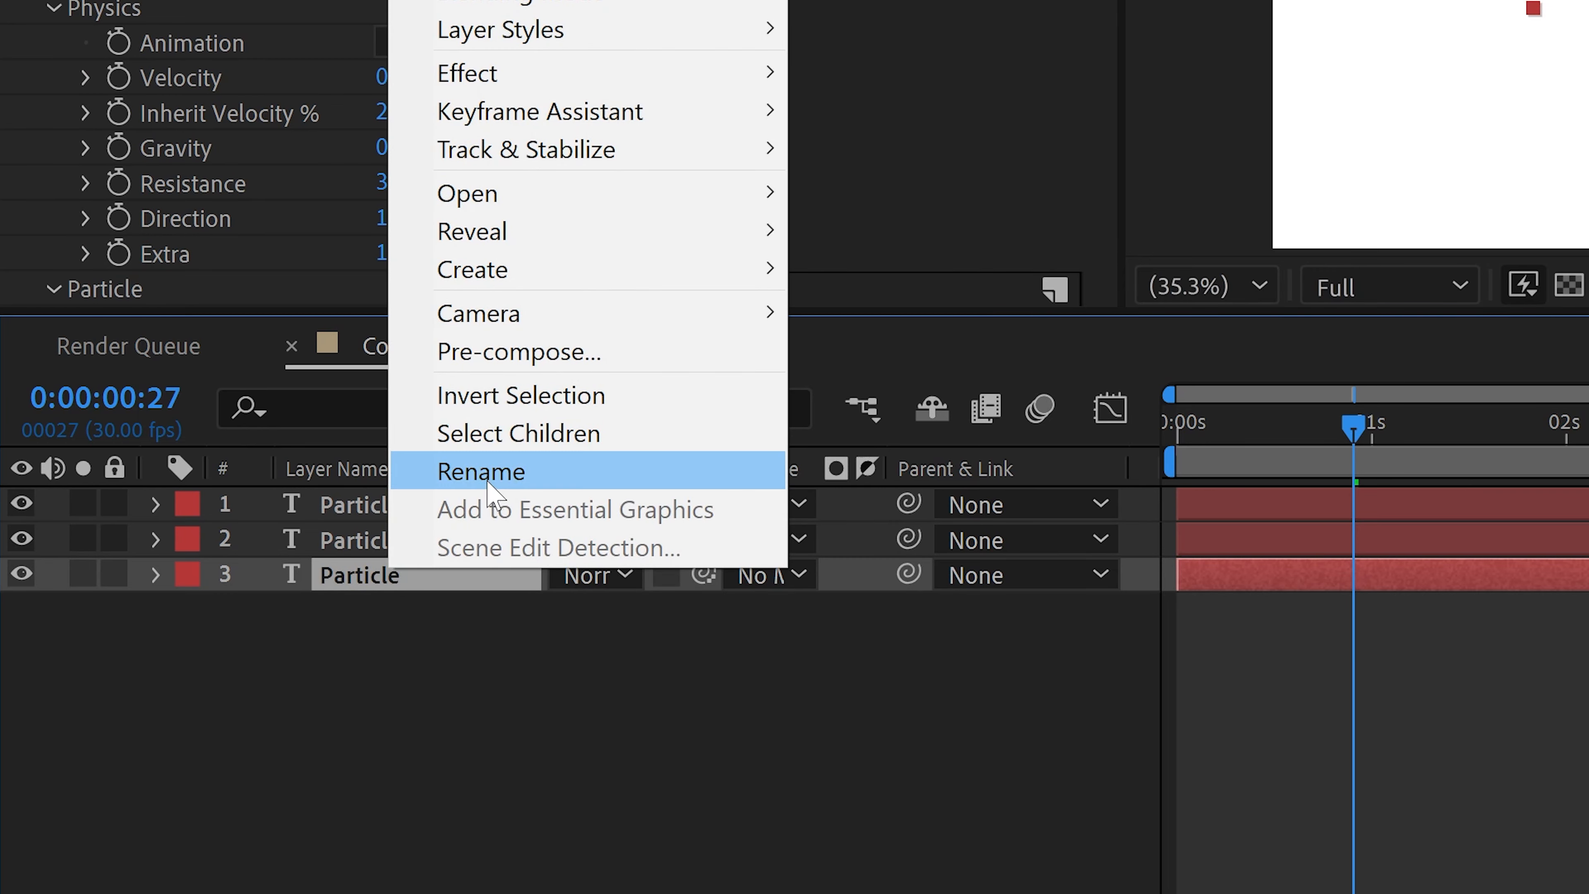
pyautogui.click(487, 485)
pyautogui.write('backup')
pyautogui.press('Return')
pyautogui.rightClick(402, 531)
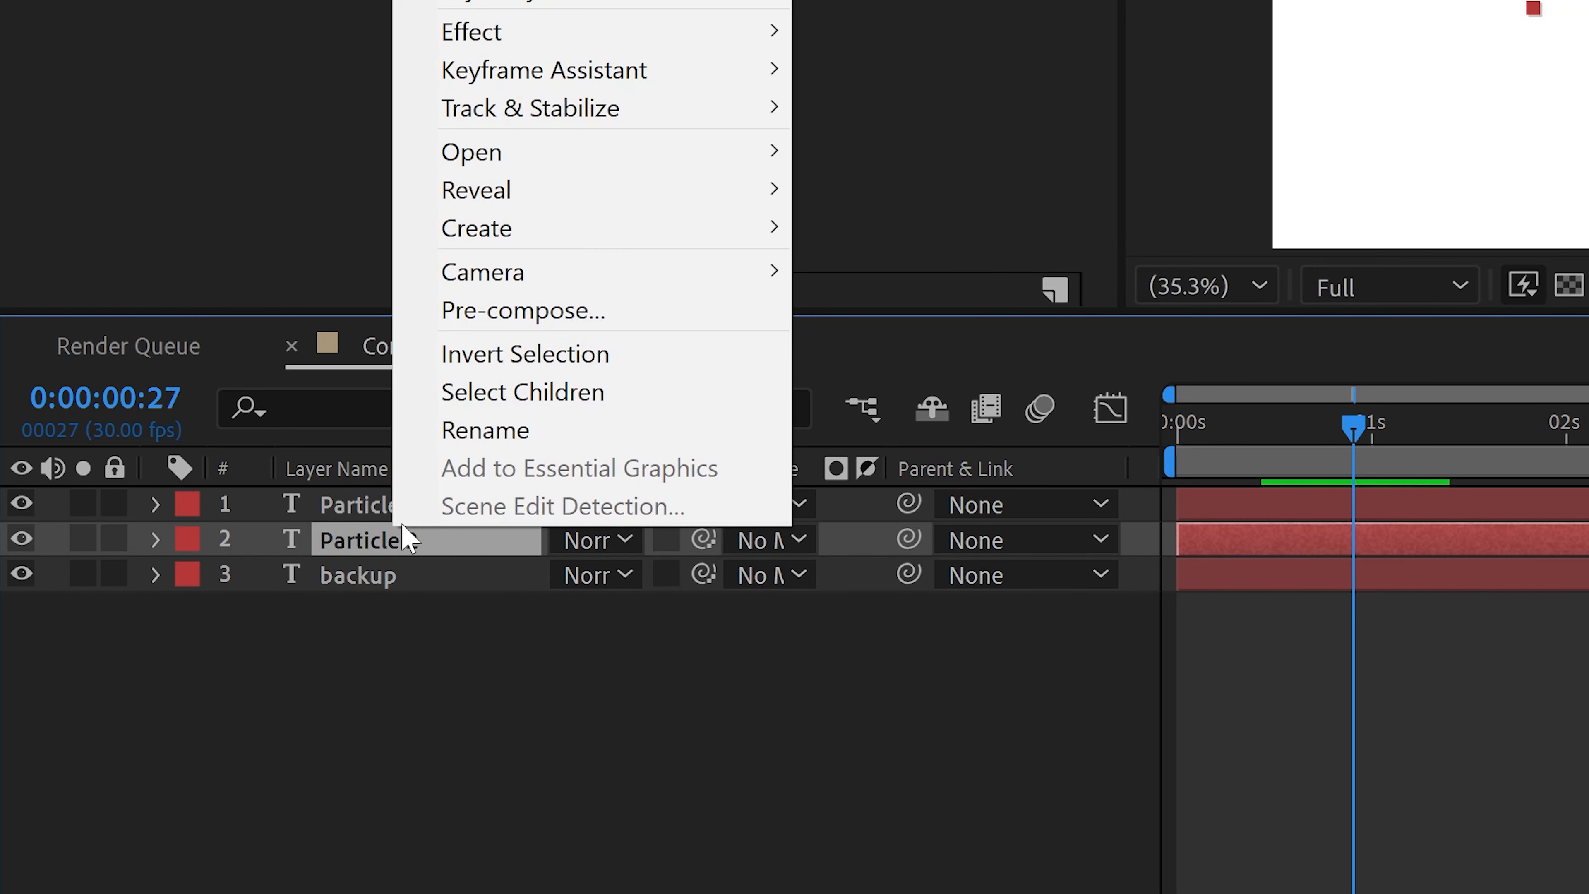
pyautogui.click(486, 429)
pyautogui.write('fill')
pyautogui.press('Return')
# Rename the Particle 3 layer as Particle and hide the backup and fill layers.
pyautogui.rightClick(422, 512)
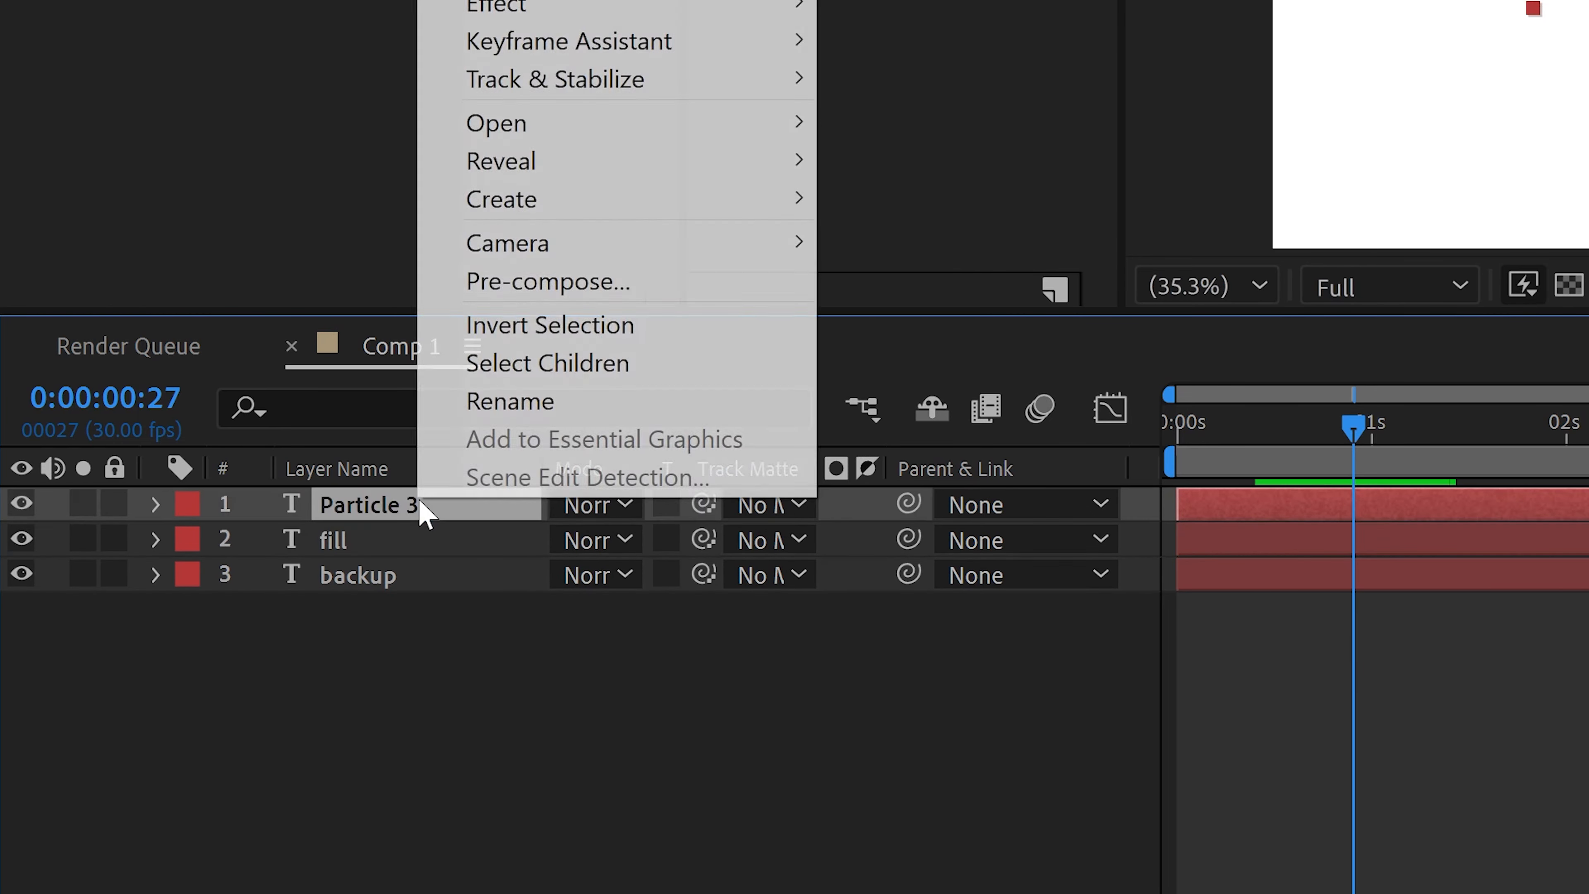
pyautogui.click(485, 401)
pyautogui.write('Particle')
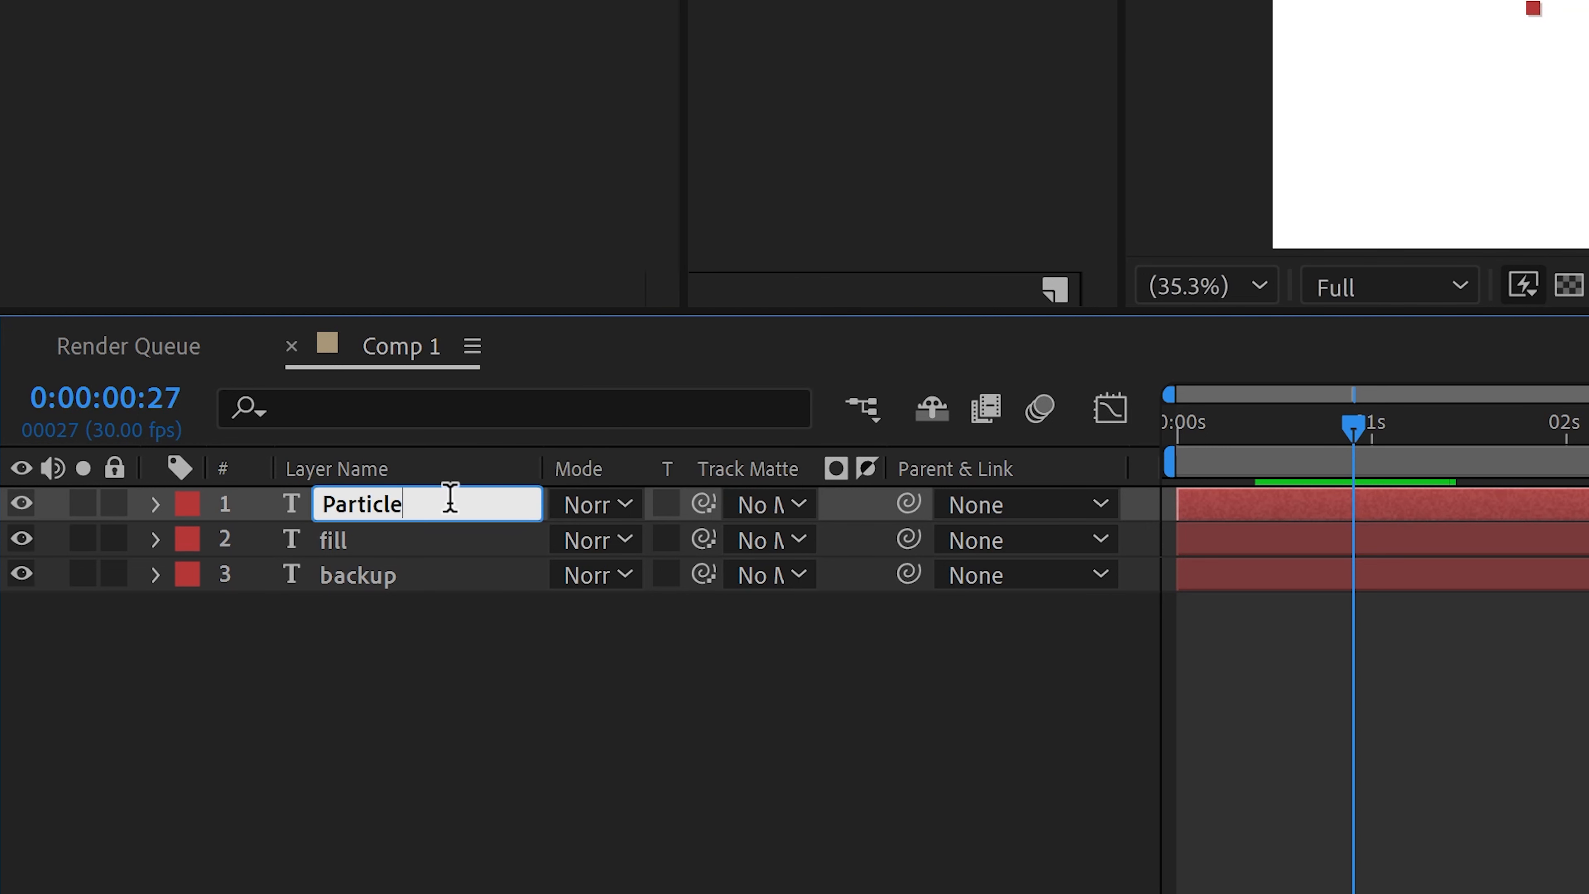
pyautogui.click(436, 619)
pyautogui.click(20, 574)
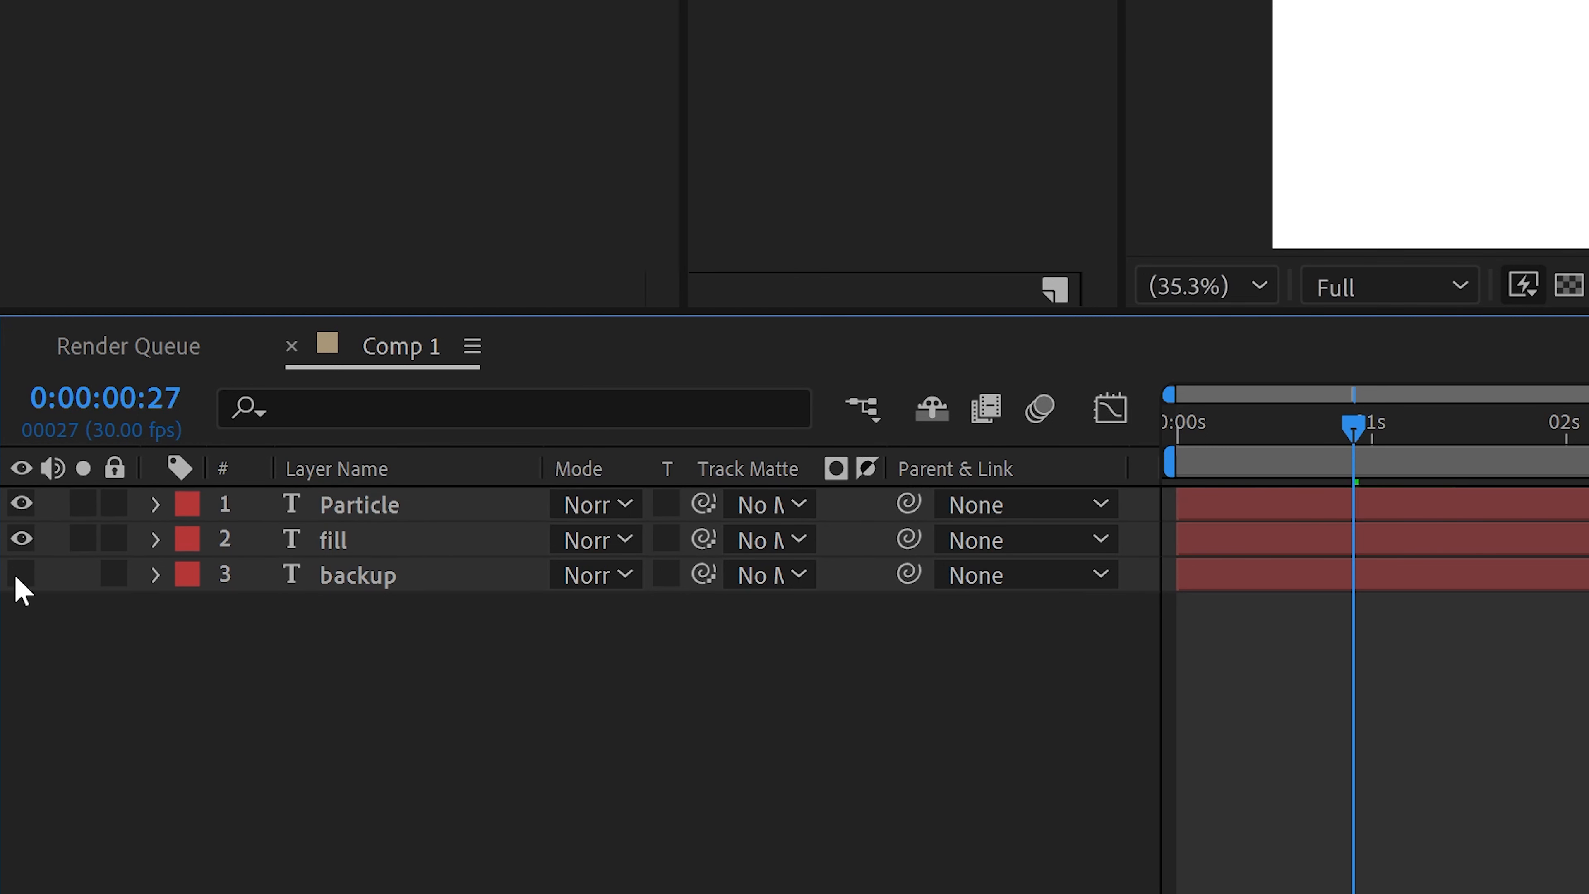
pyautogui.click(20, 538)
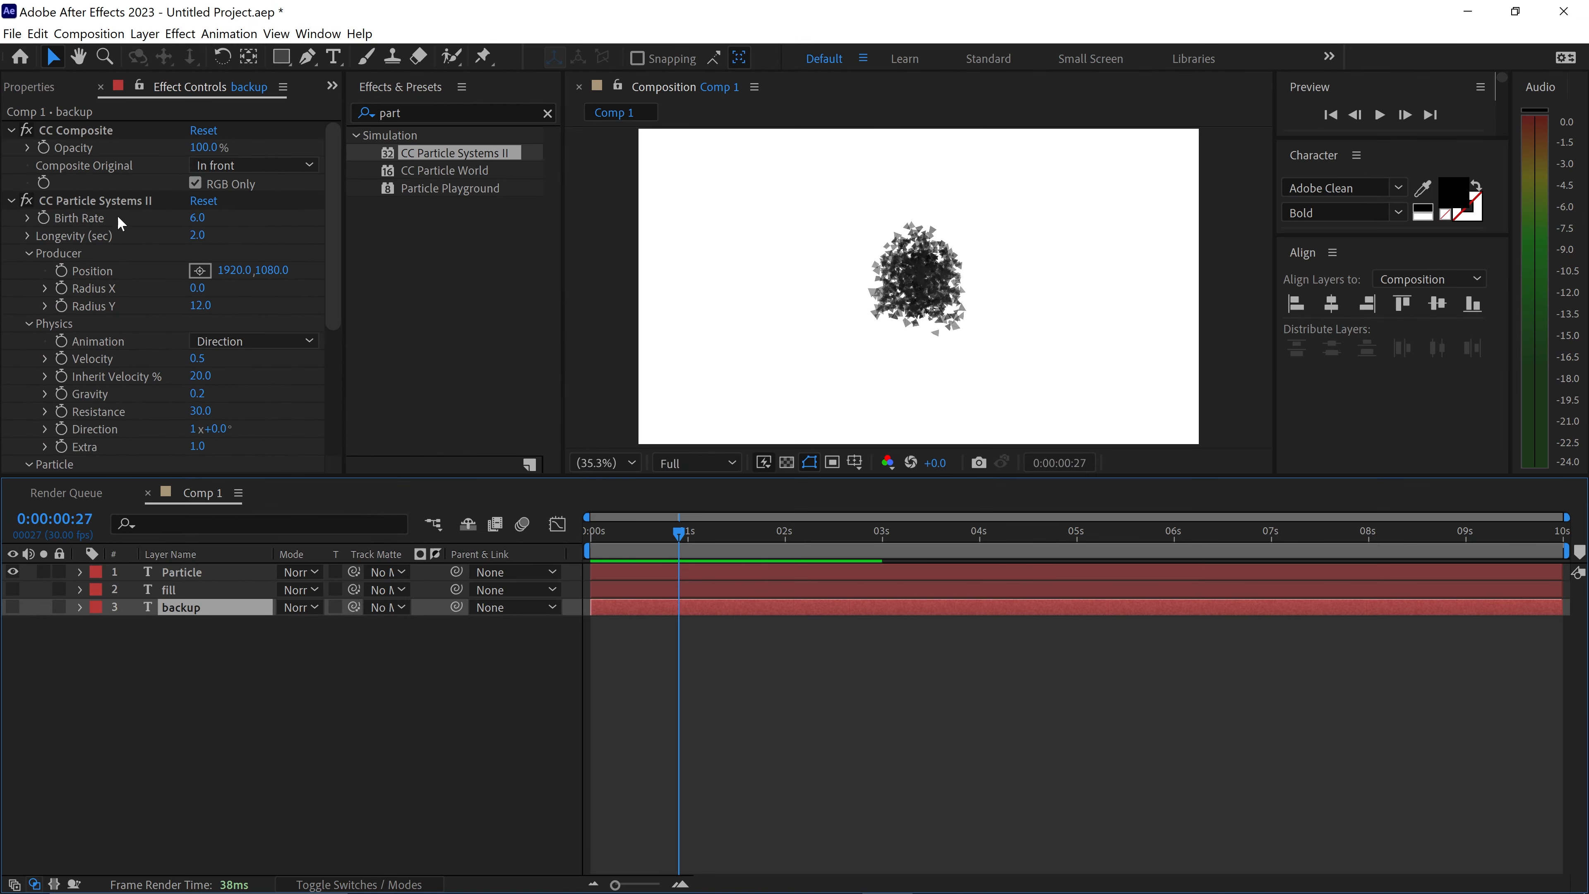
# Remove the CC Particle Systems II and CC Composite effects from the backup layer.
pyautogui.click(141, 93)
pyautogui.press('Delete')
pyautogui.click(80, 131)
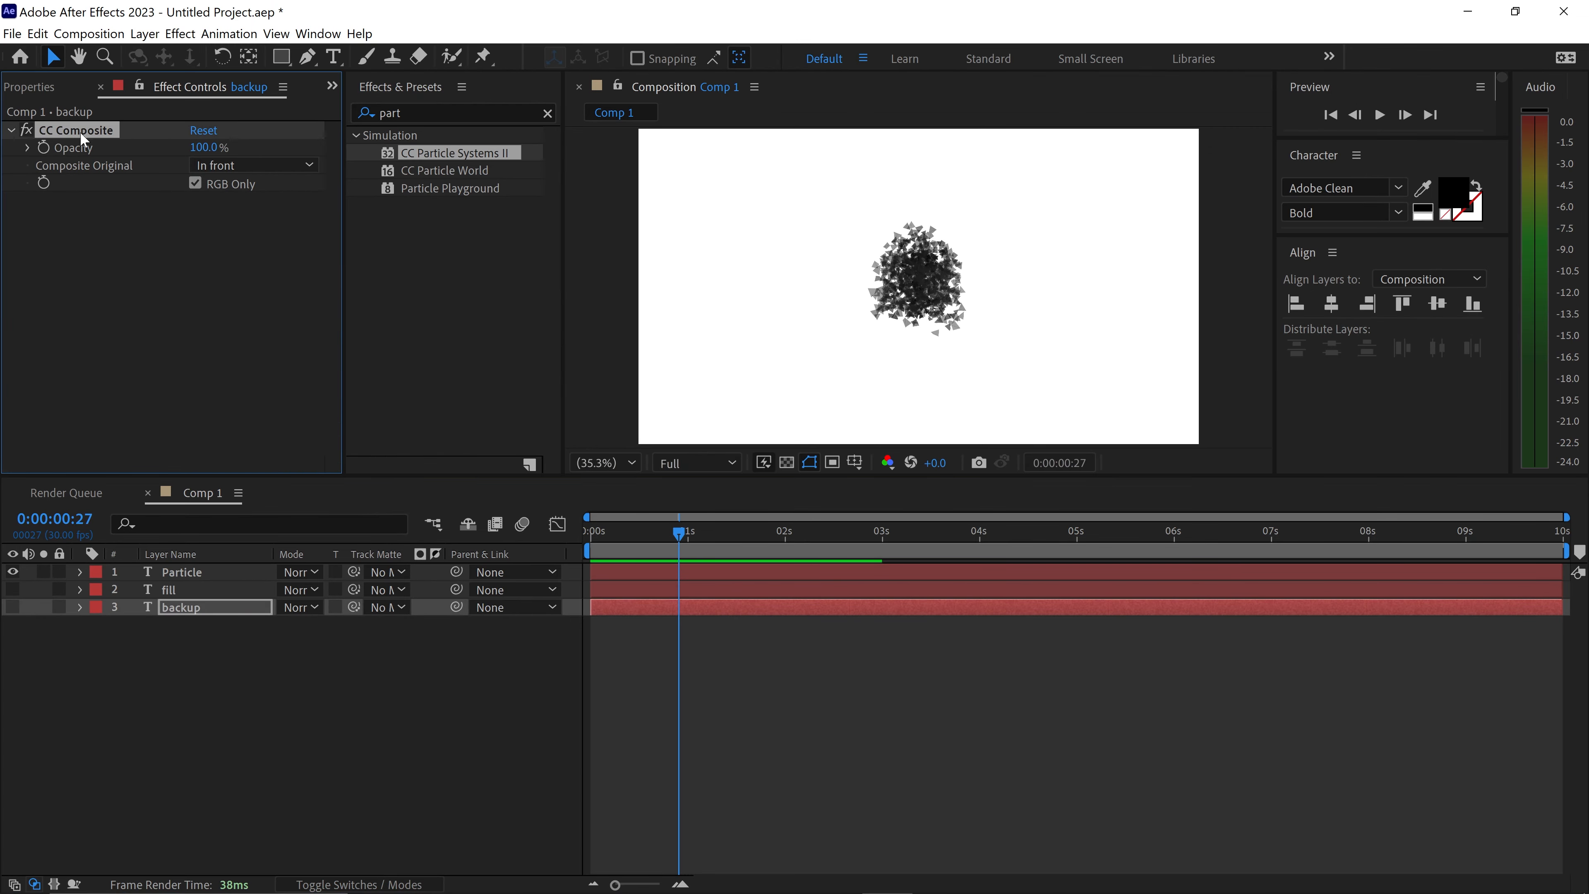
pyautogui.press('Delete')
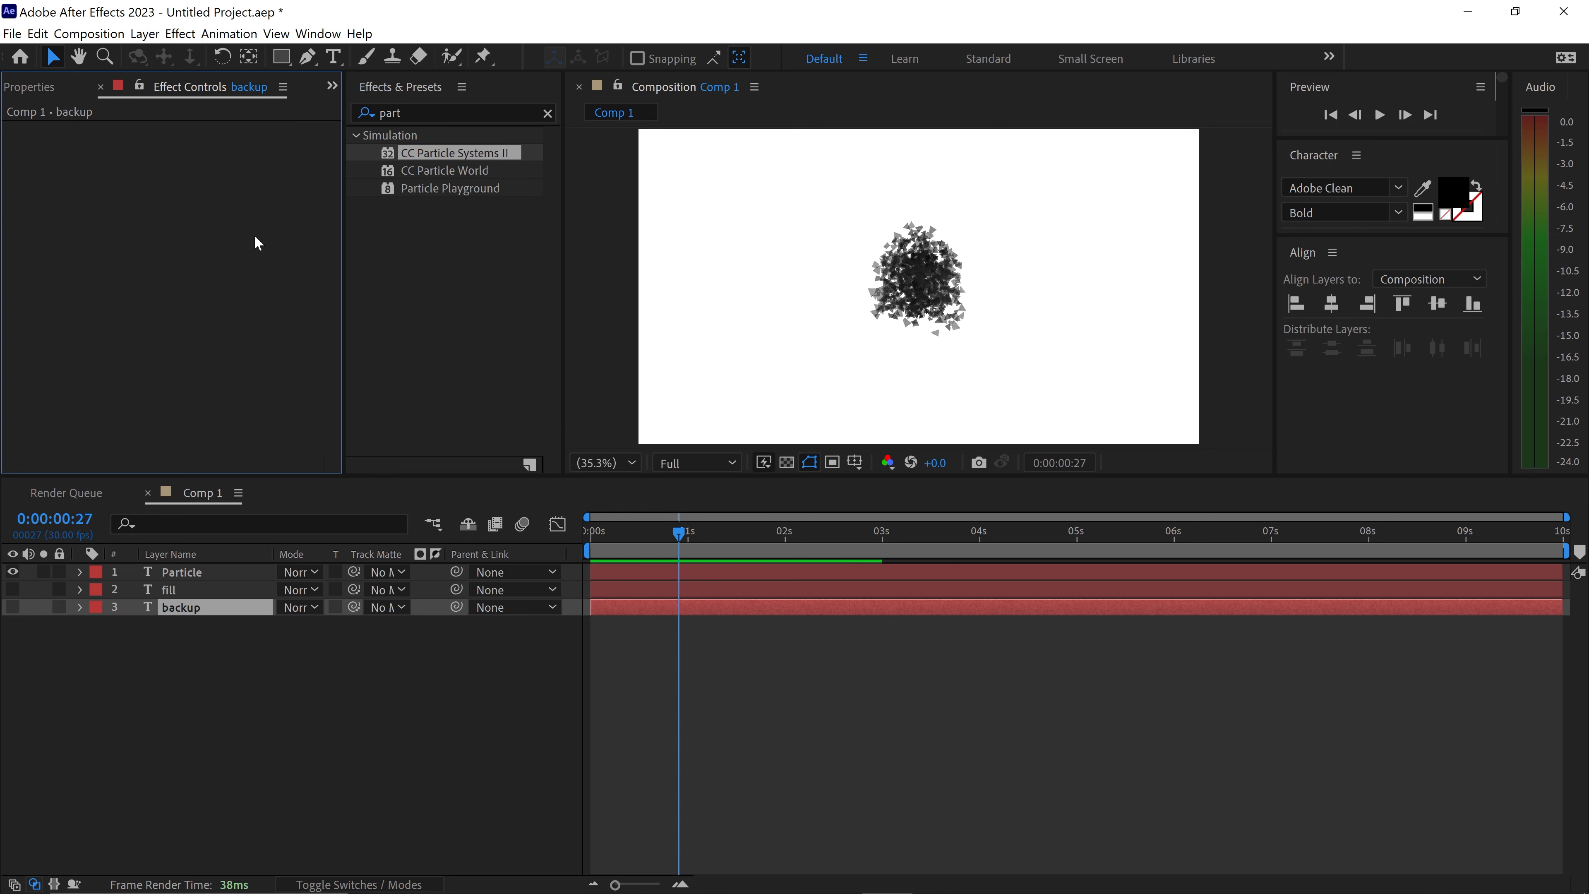
# Pre-compose the Particle layer into a new composition named rev, moving all attributes into it.
pyautogui.click(193, 572)
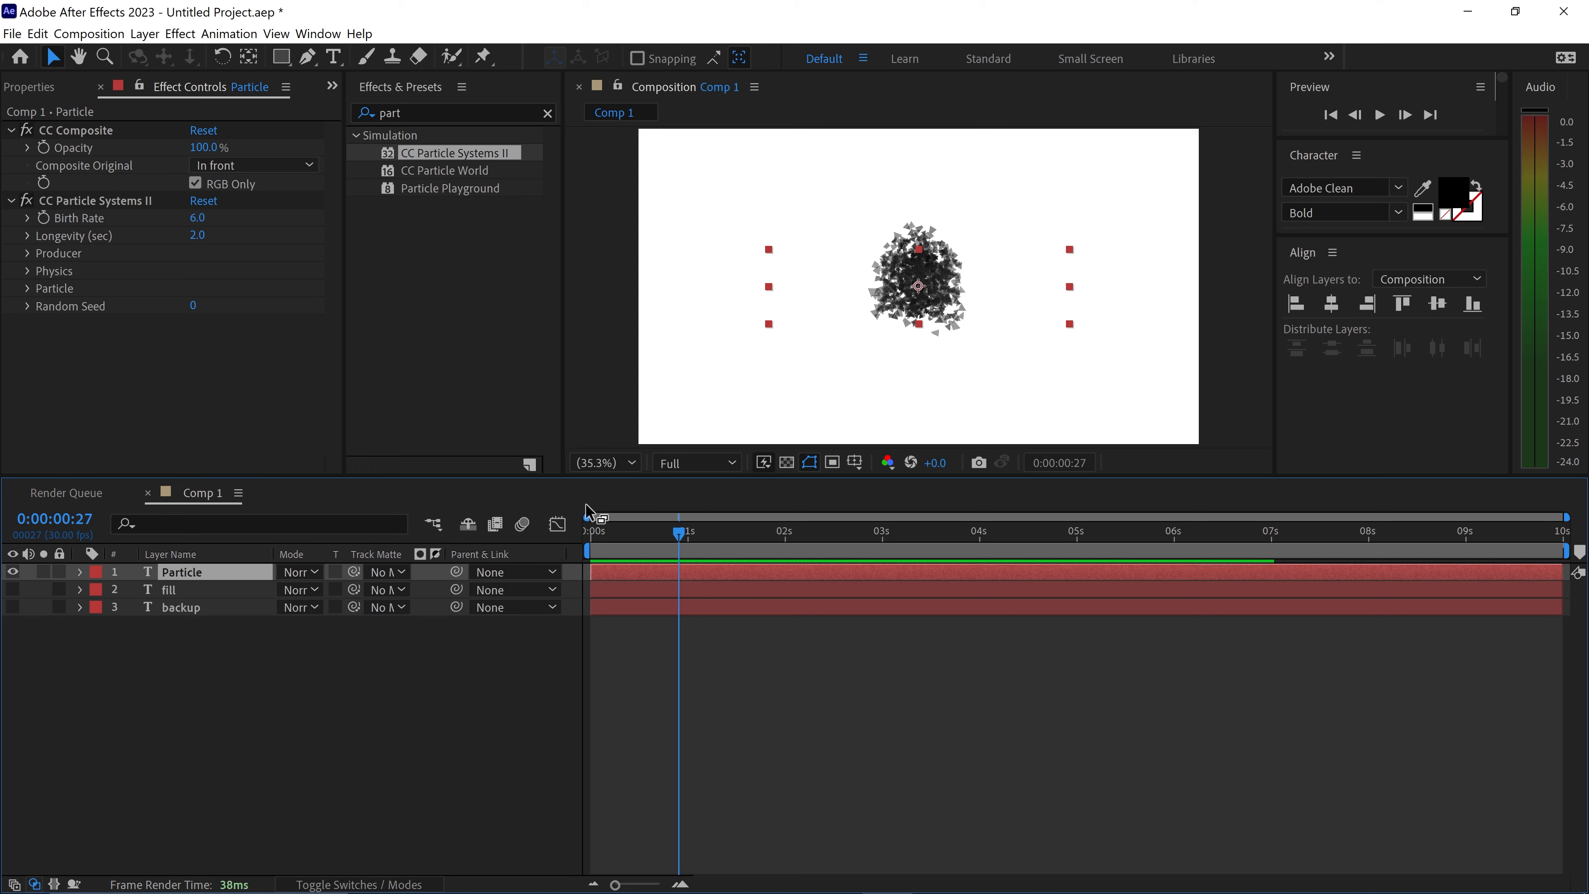
pyautogui.rightClick(207, 576)
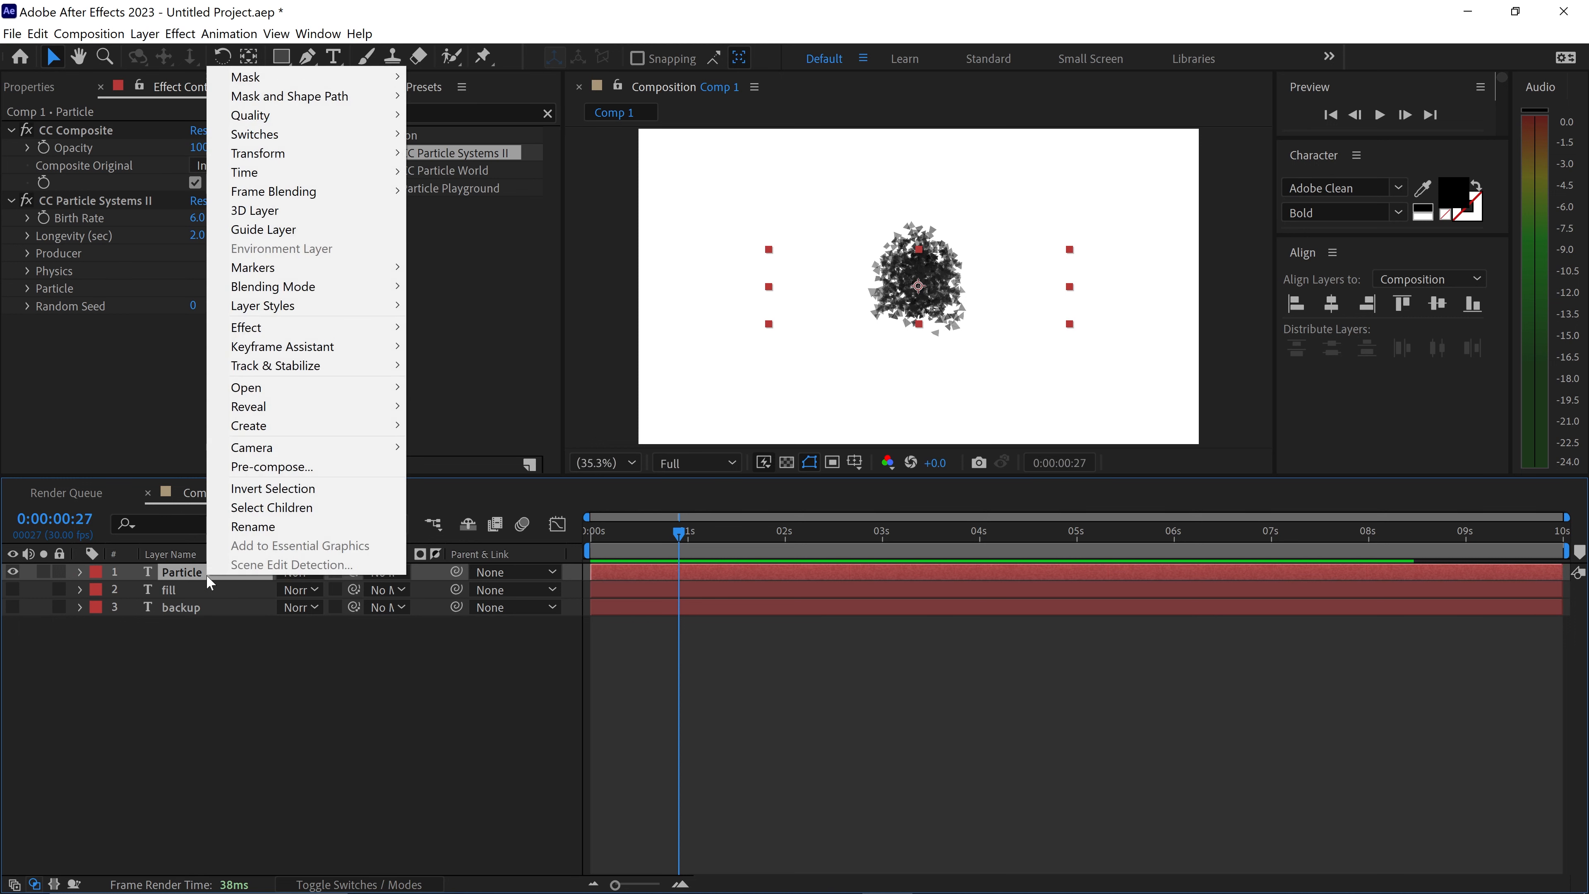
pyautogui.click(301, 468)
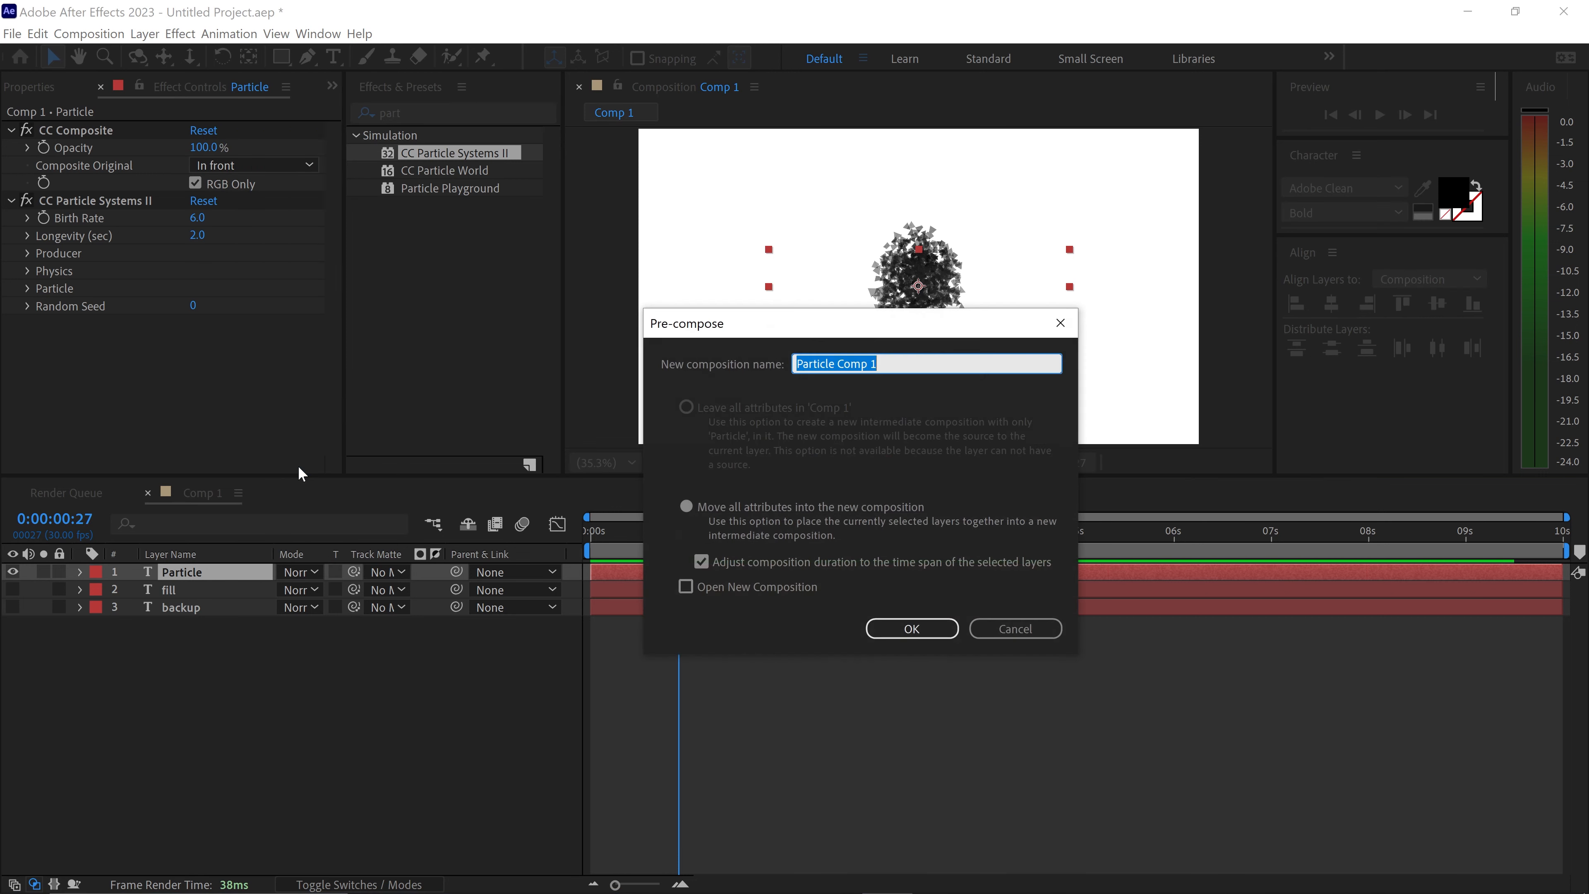
pyautogui.write('rev')
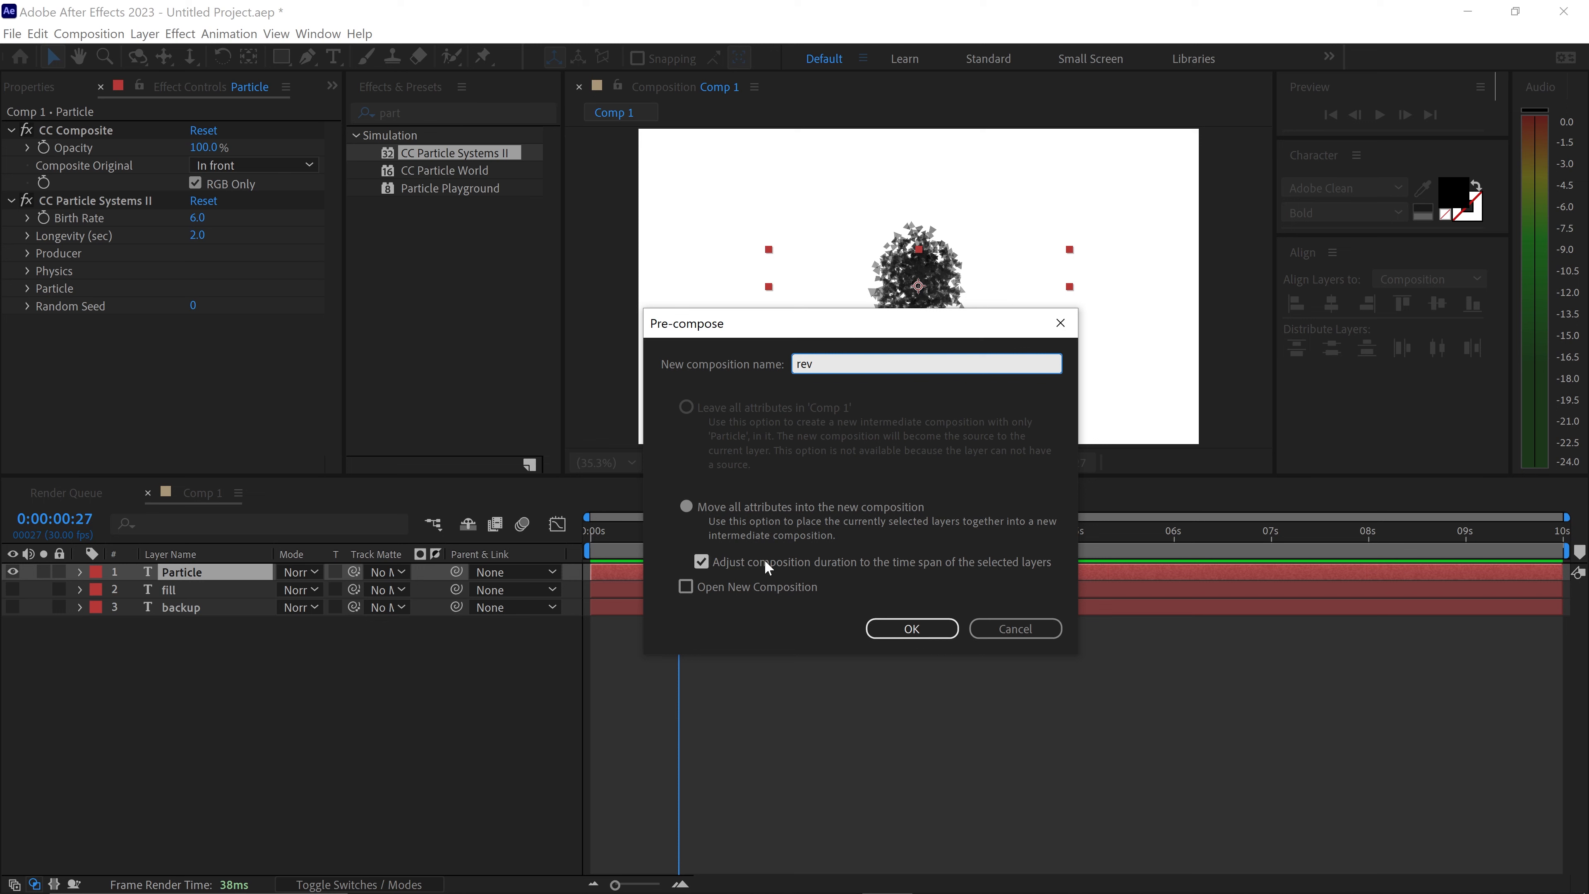
pyautogui.click(911, 629)
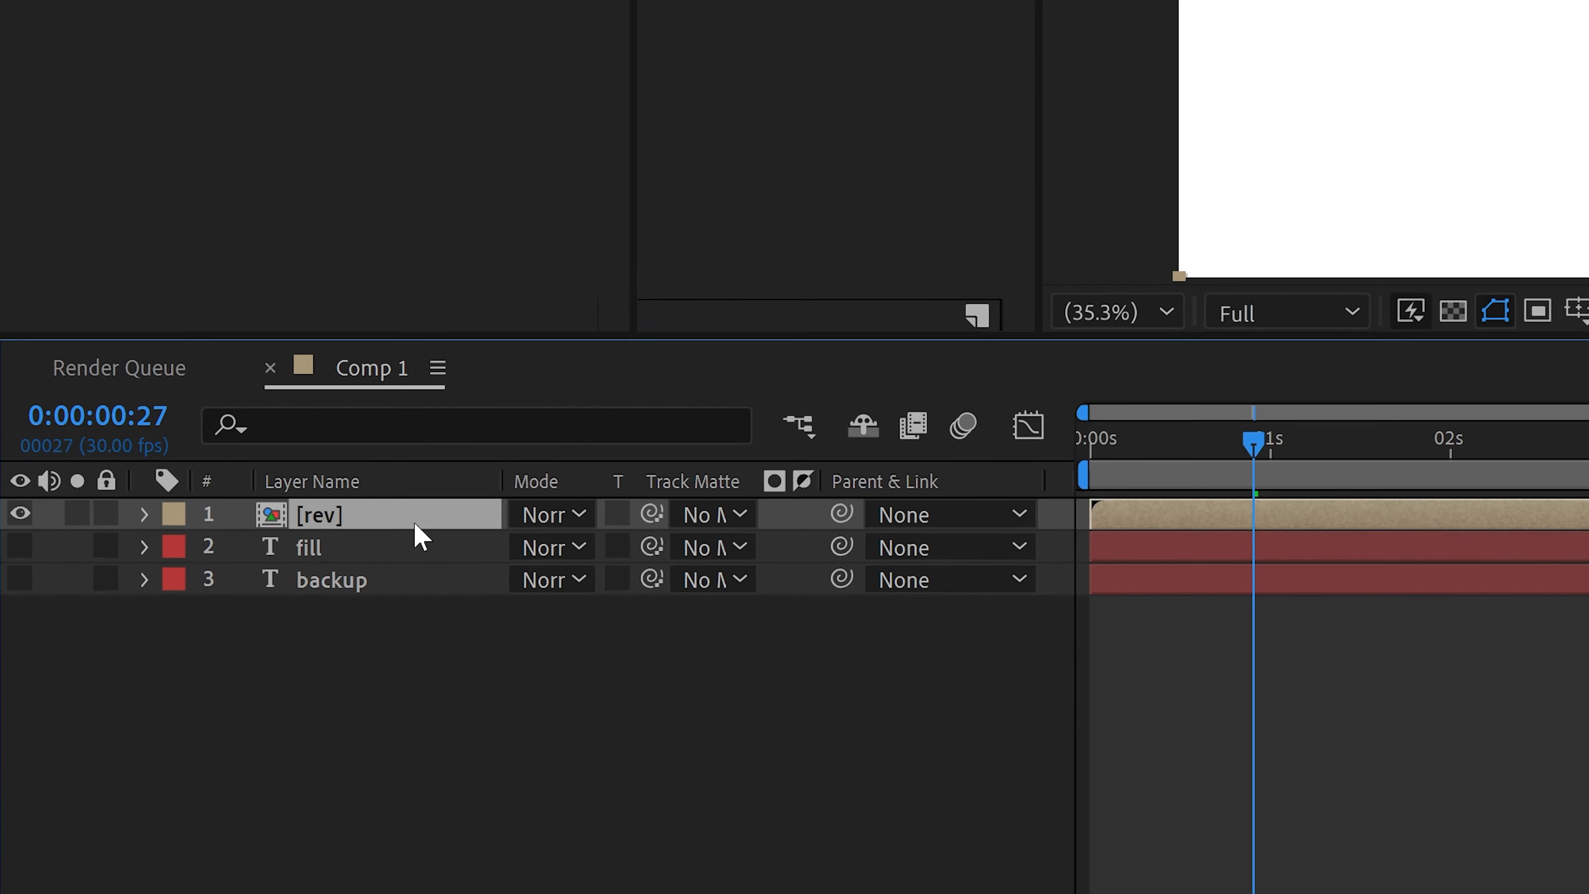
# Open the rev composition and expand the Producer settings of the Particle layer's CC Particle Systems II effect in the timeline.
pyautogui.doubleClick(224, 572)
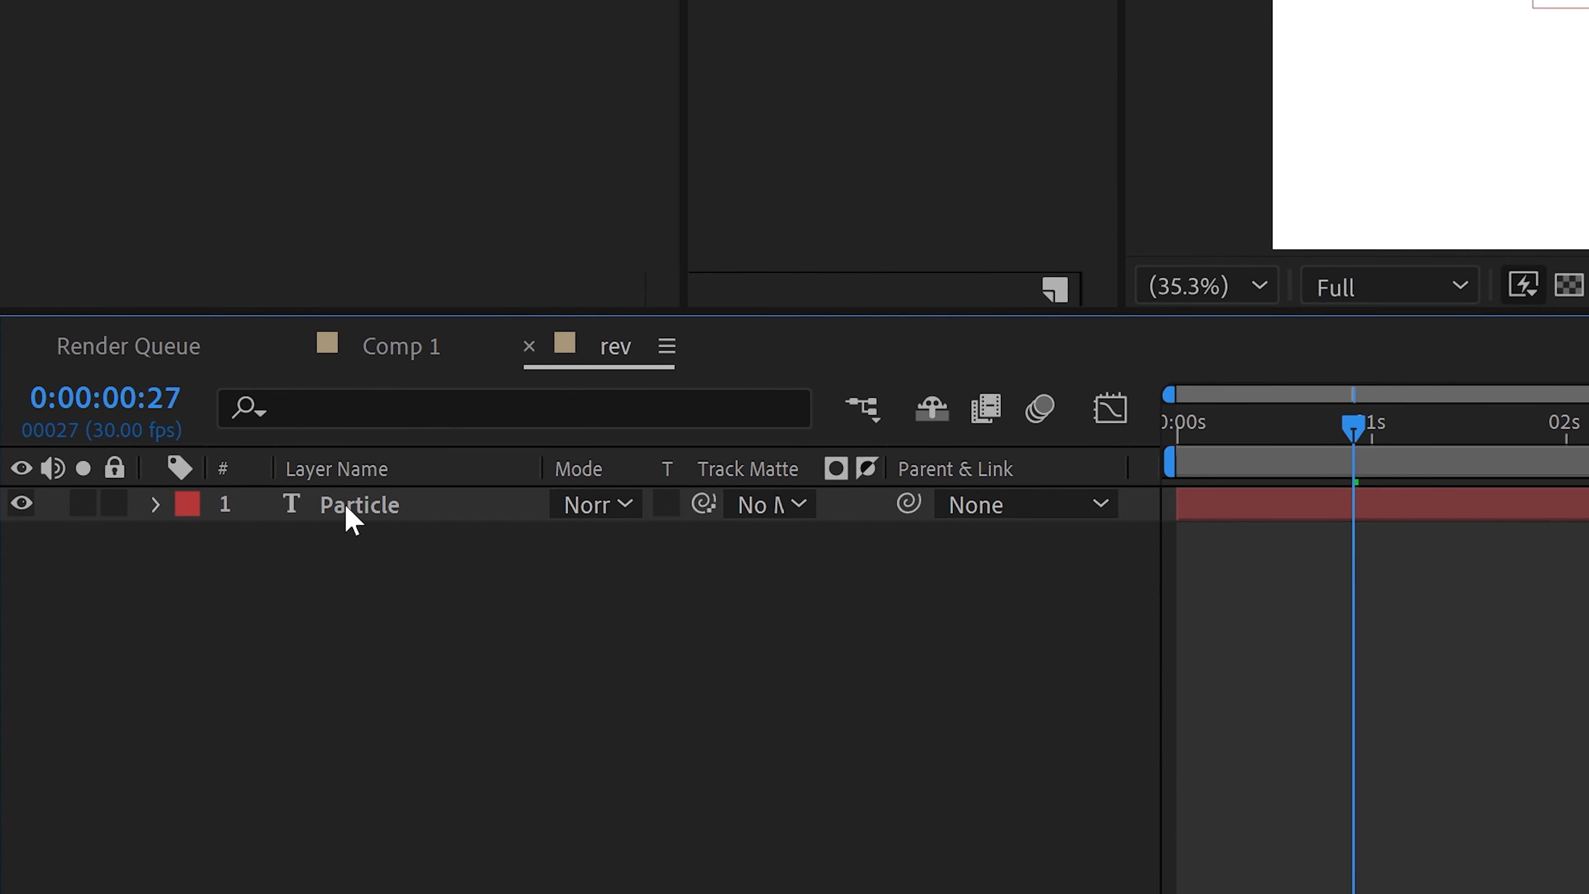
pyautogui.click(346, 506)
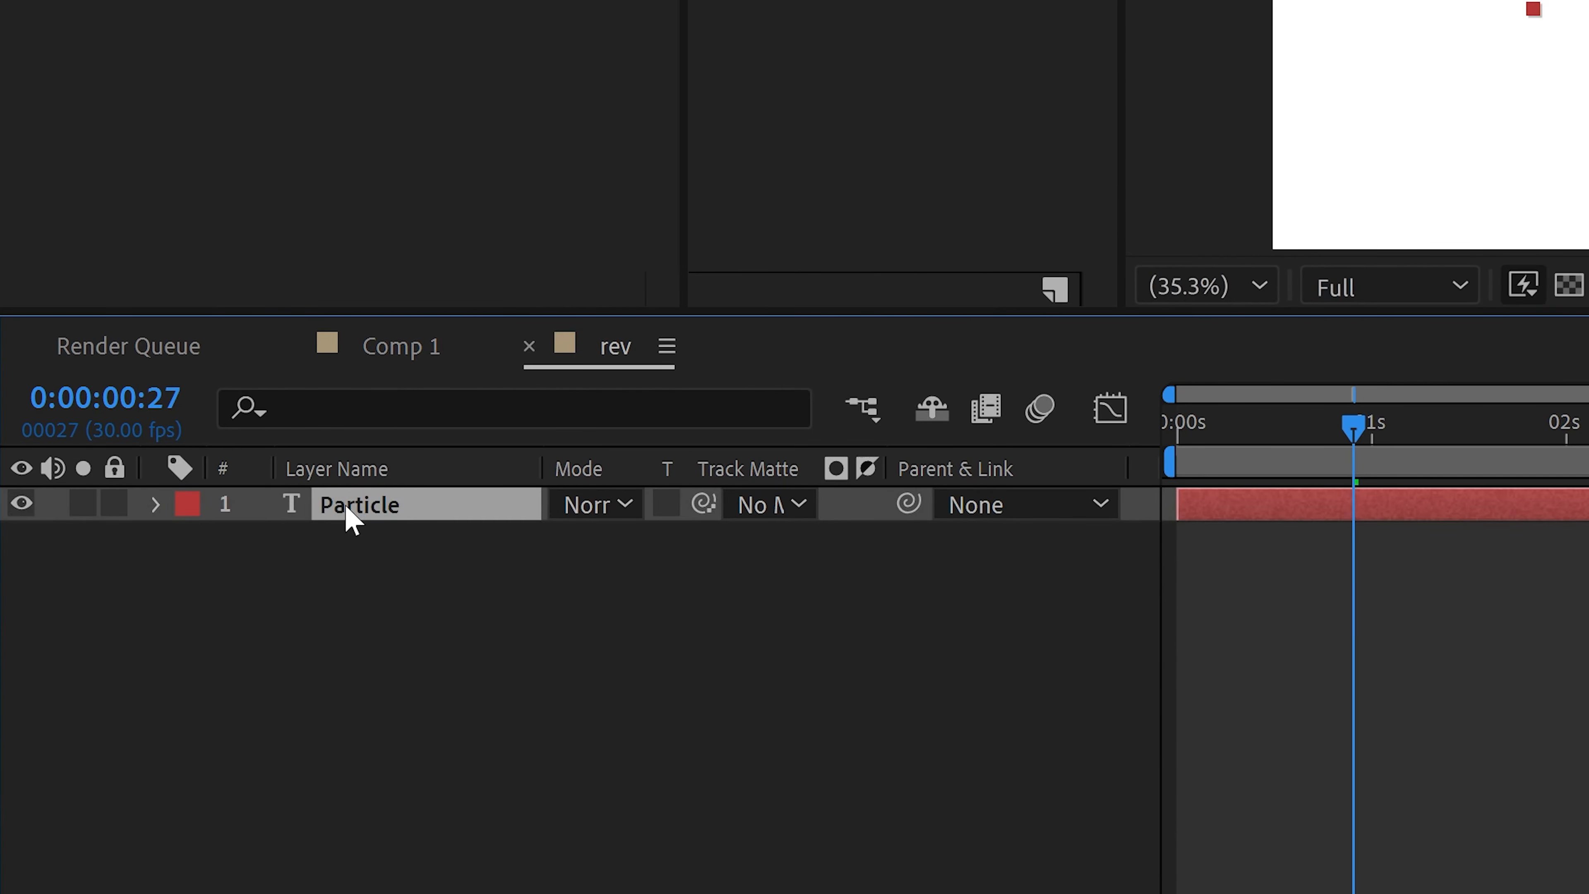
pyautogui.click(154, 507)
pyautogui.click(195, 576)
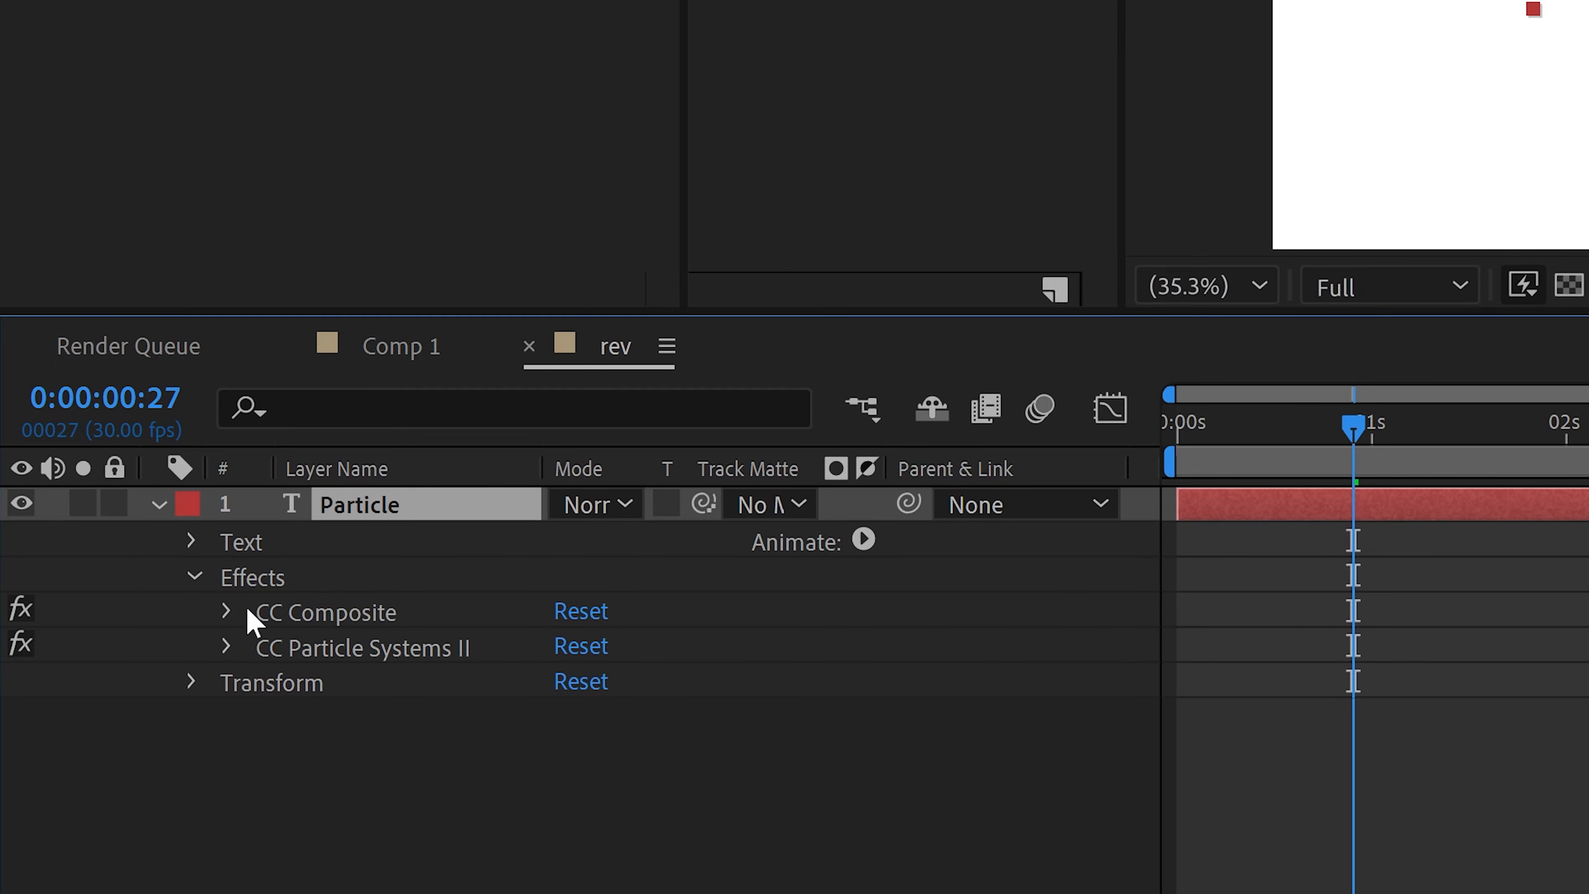
pyautogui.click(226, 647)
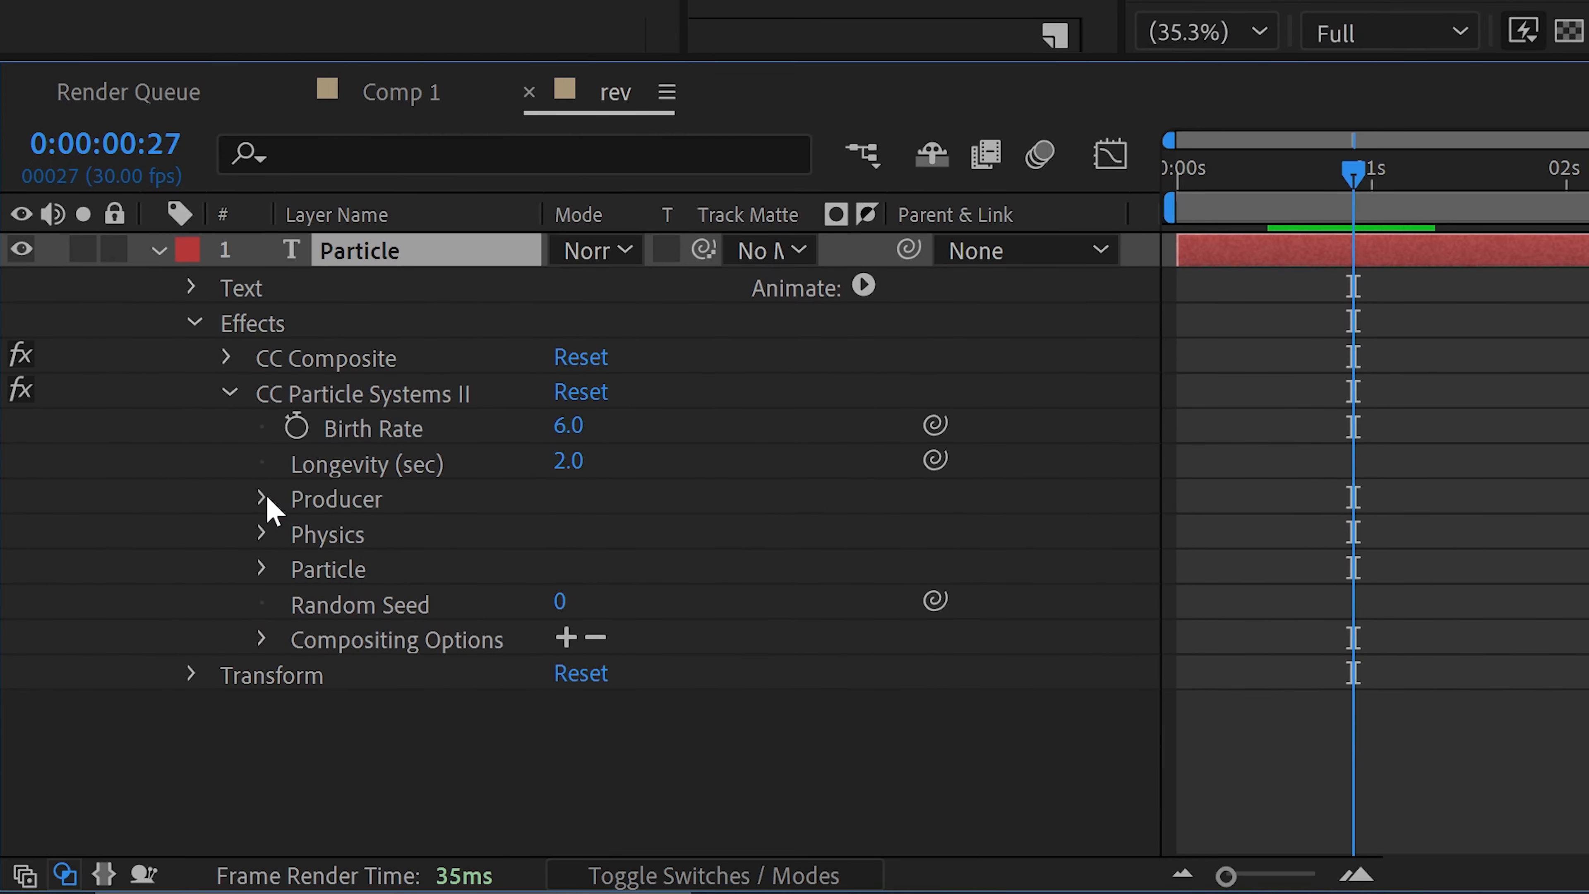
pyautogui.click(266, 752)
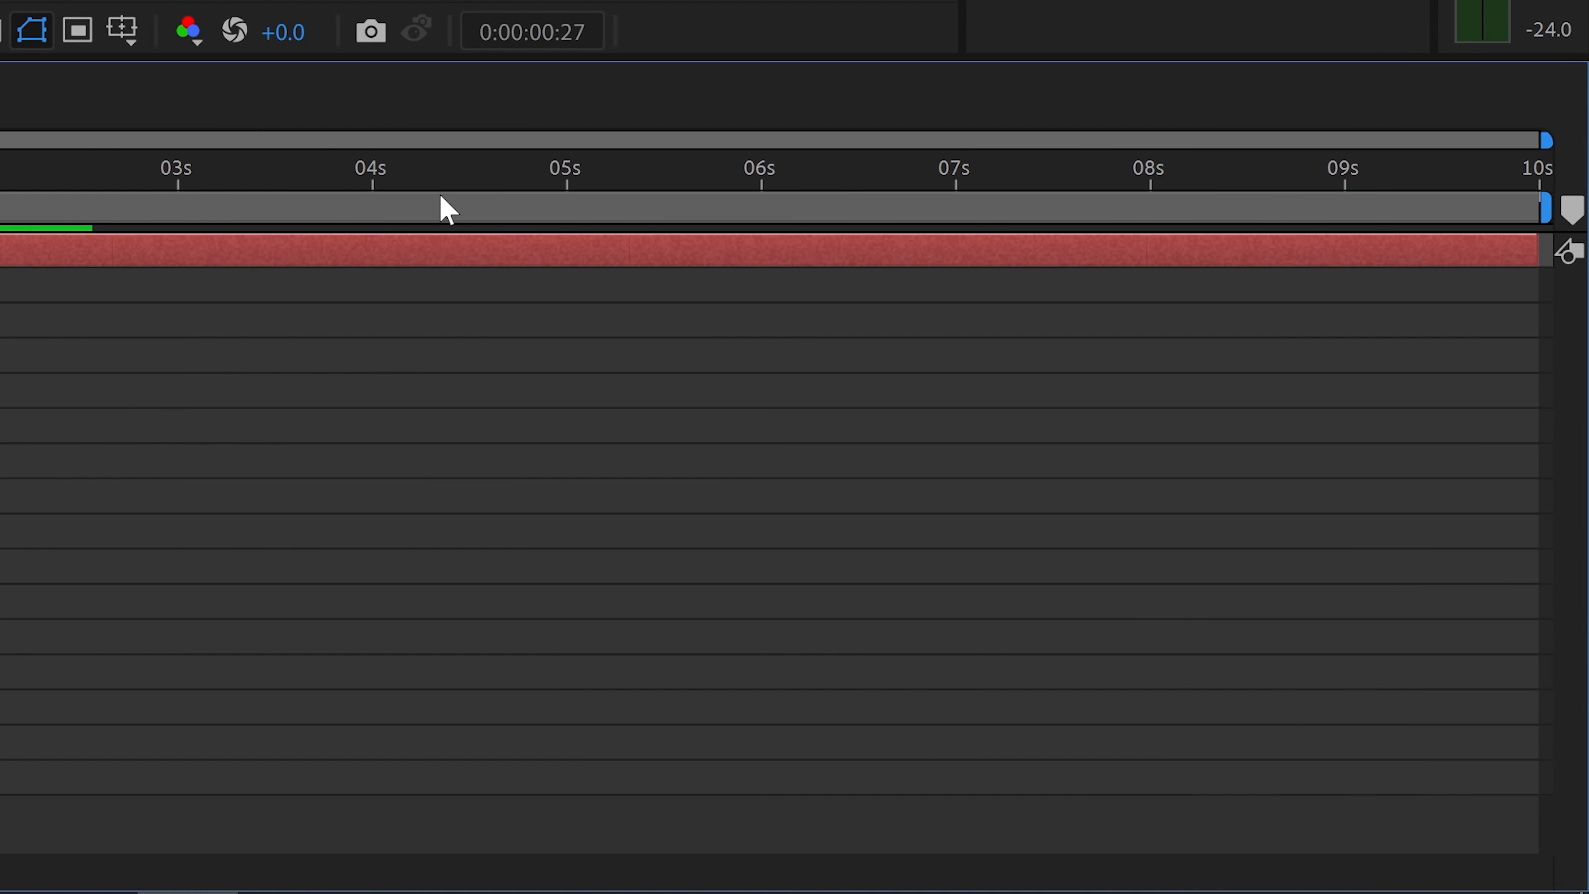
# At 0:00:07:17, set the Producer Position's X value to 3480 and start keyframing Position.
pyautogui.moveTo(974, 175); pyautogui.dragTo(1066, 185)
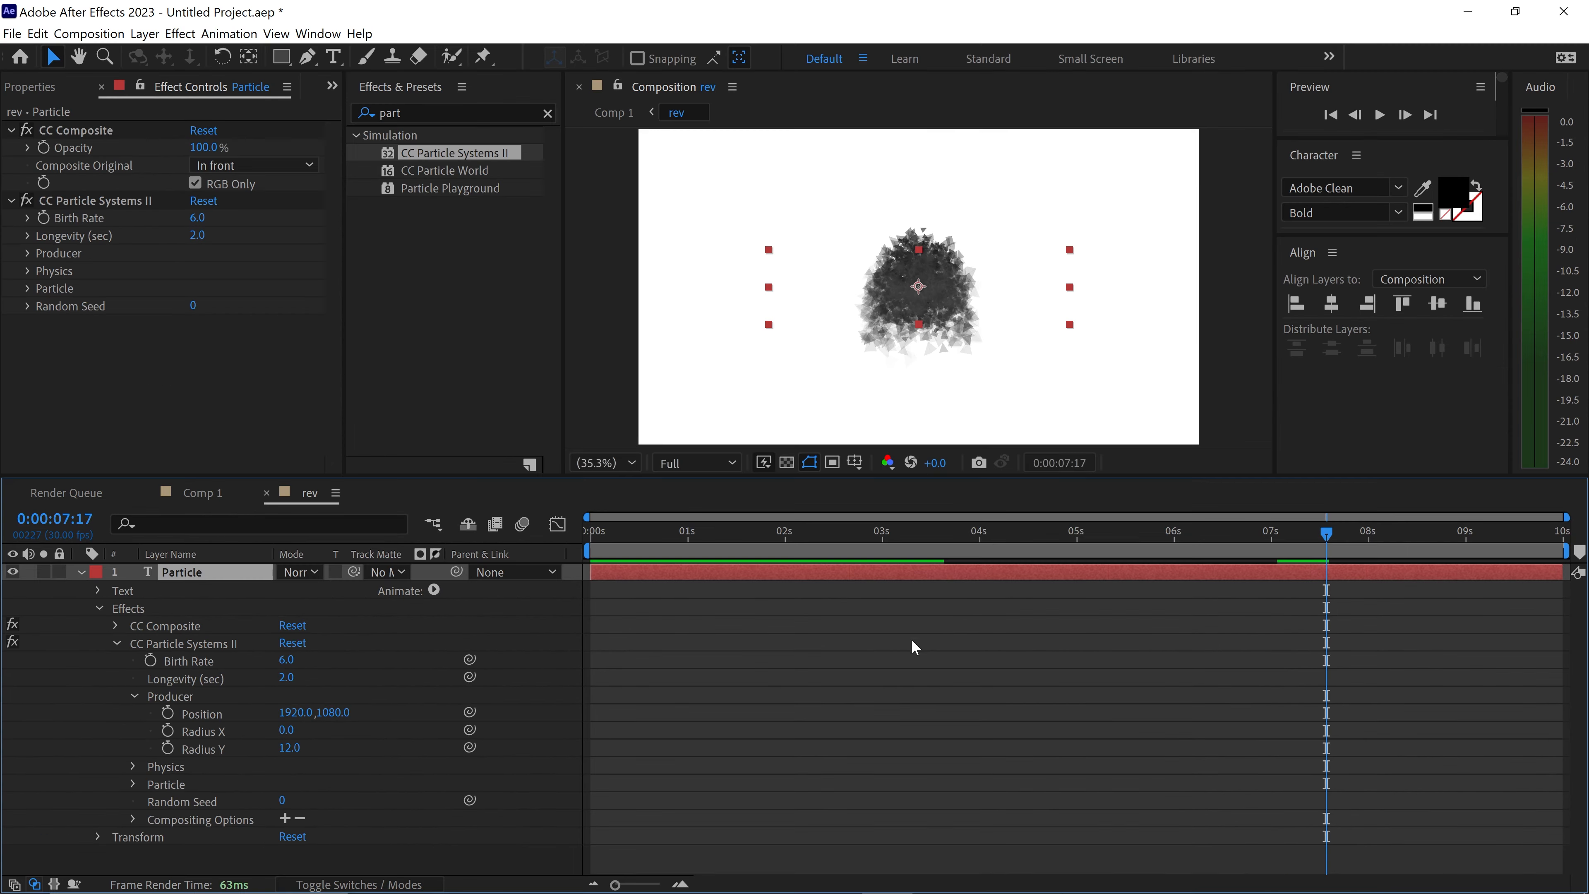
pyautogui.click(297, 713)
pyautogui.write('3480')
pyautogui.click(165, 725)
pyautogui.click(168, 713)
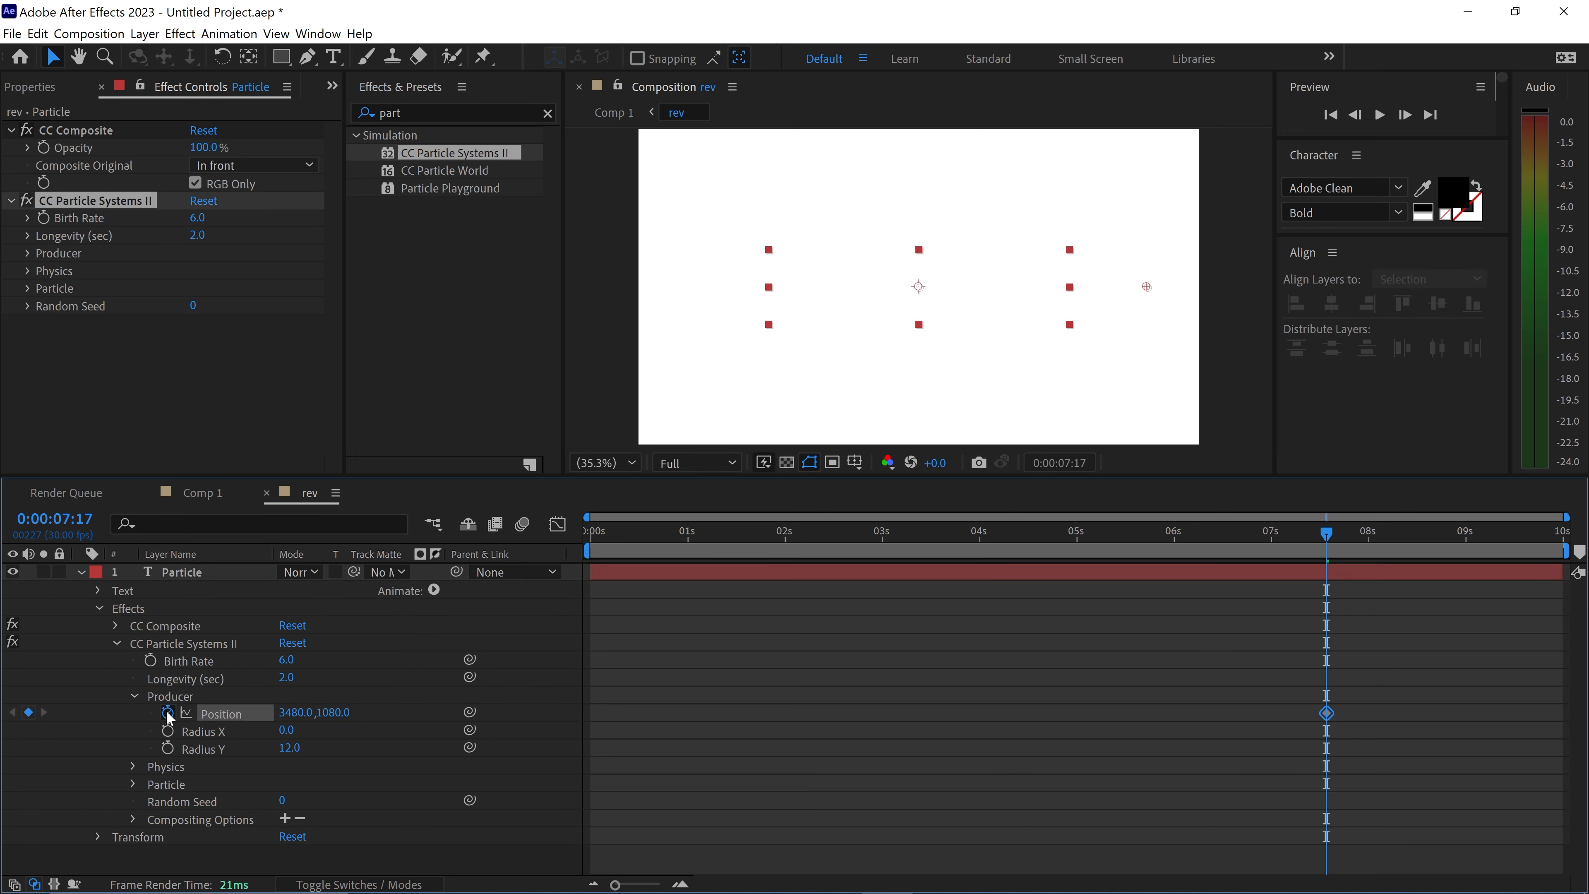
# At 0:00:09:29, keyframe the Producer Position's X value at 52.6 and collapse the Particle layer's properties.
pyautogui.moveTo(1375, 533); pyautogui.dragTo(1561, 529)
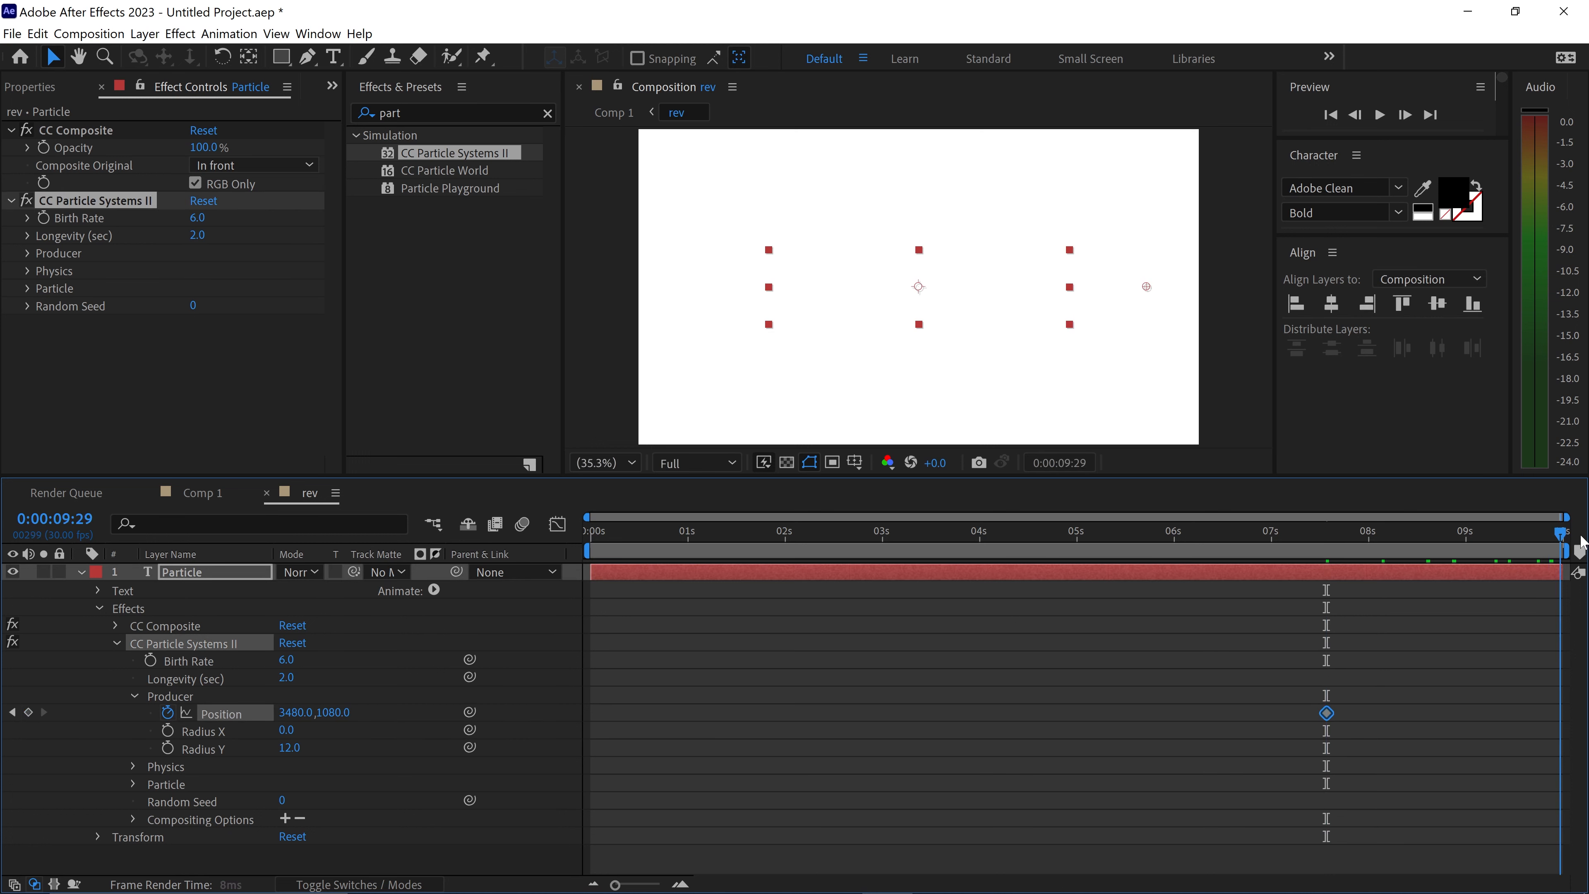
pyautogui.click(296, 712)
pyautogui.write('6')
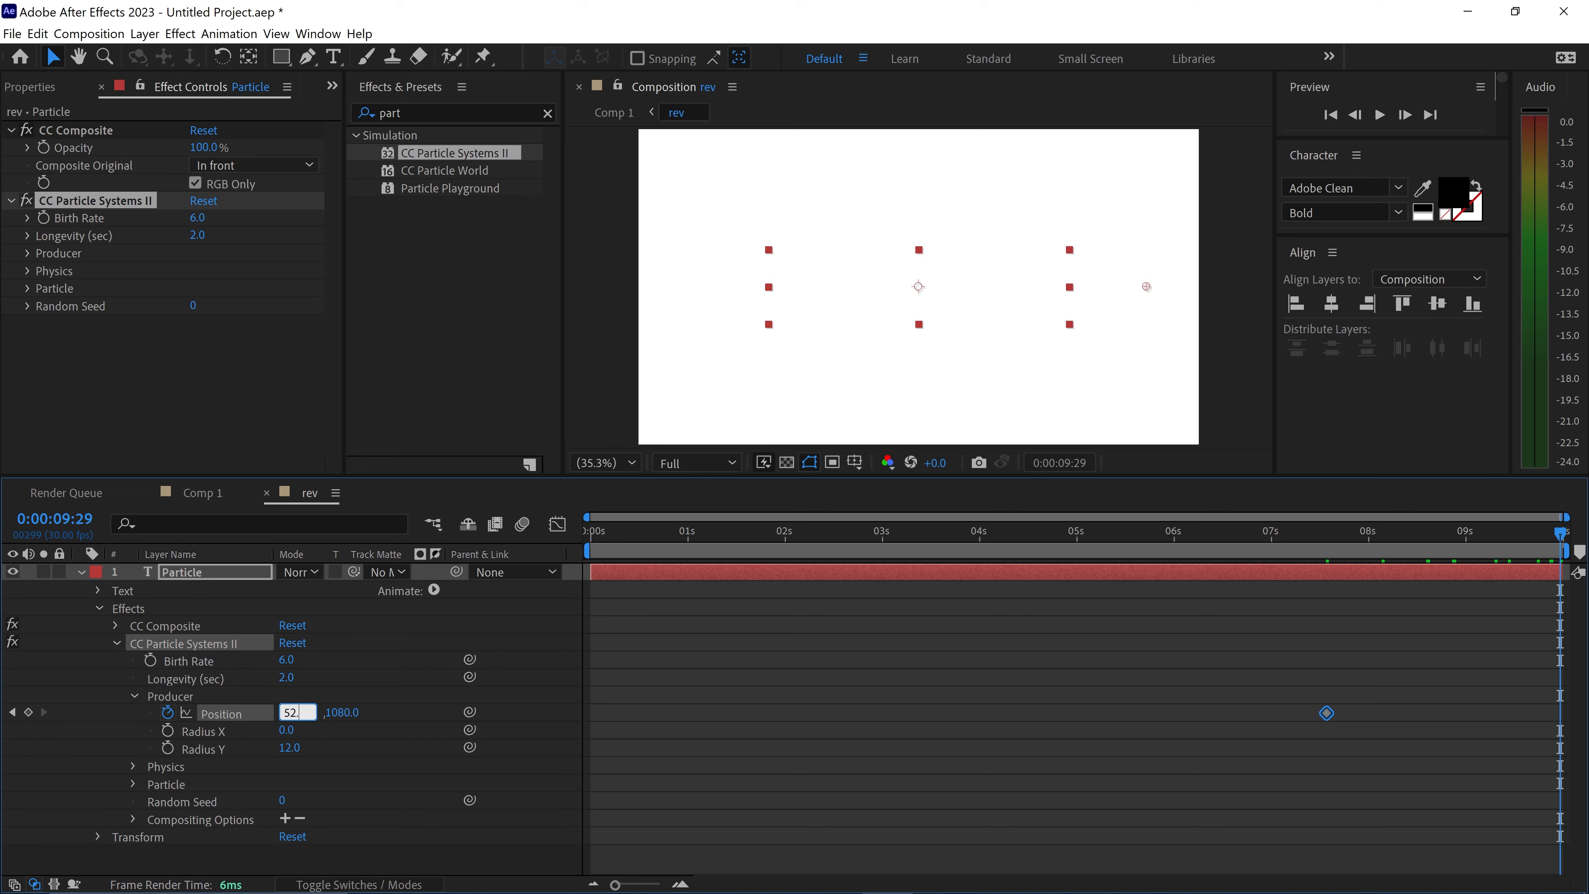
pyautogui.click(376, 734)
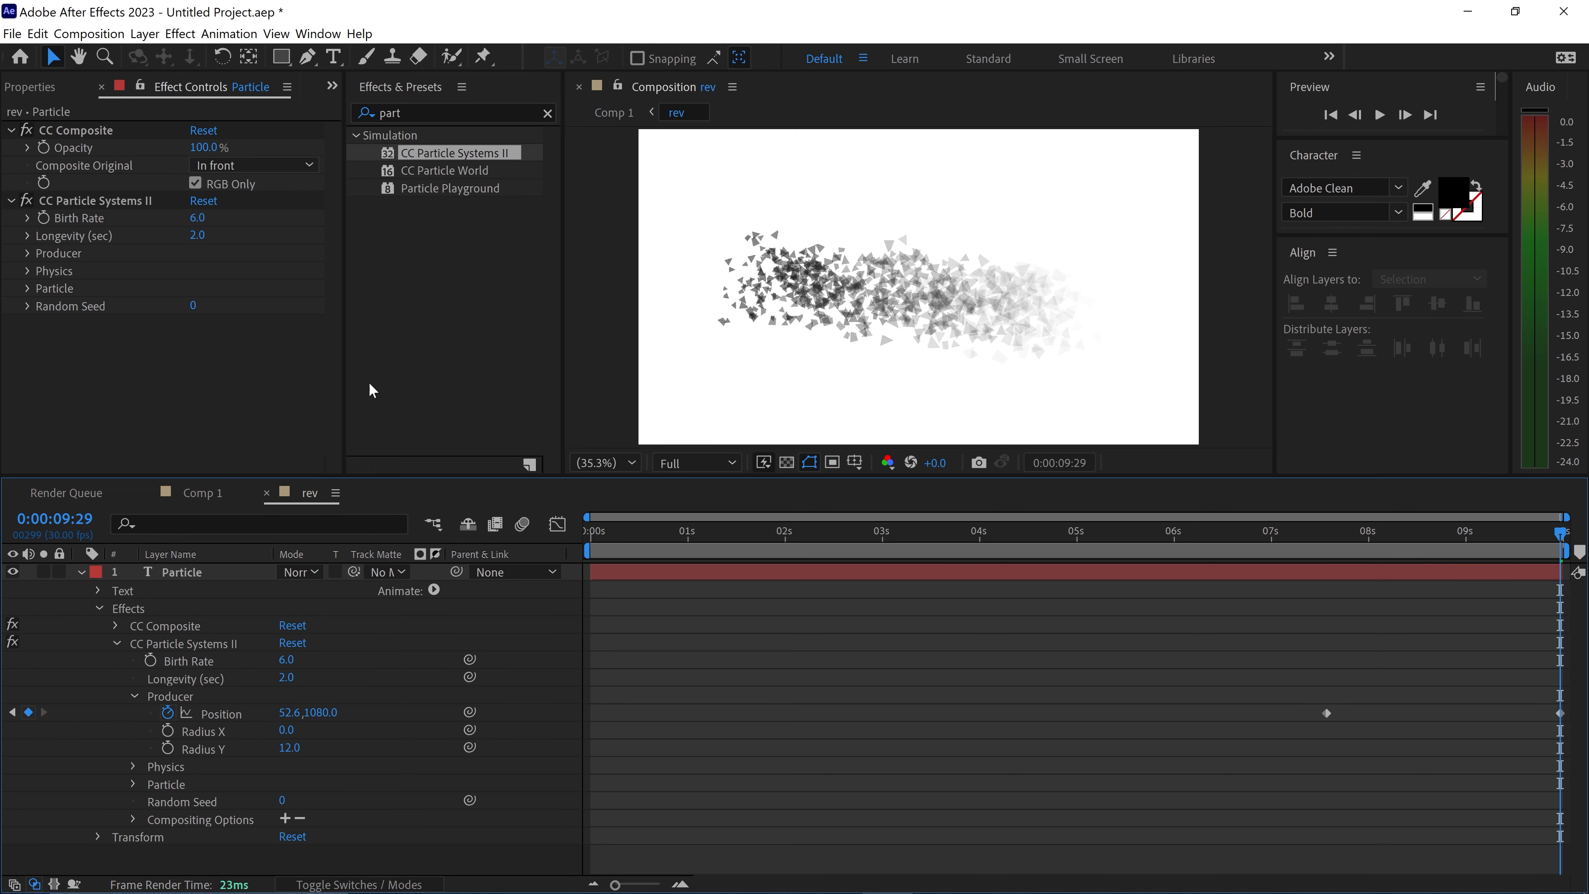
pyautogui.click(81, 572)
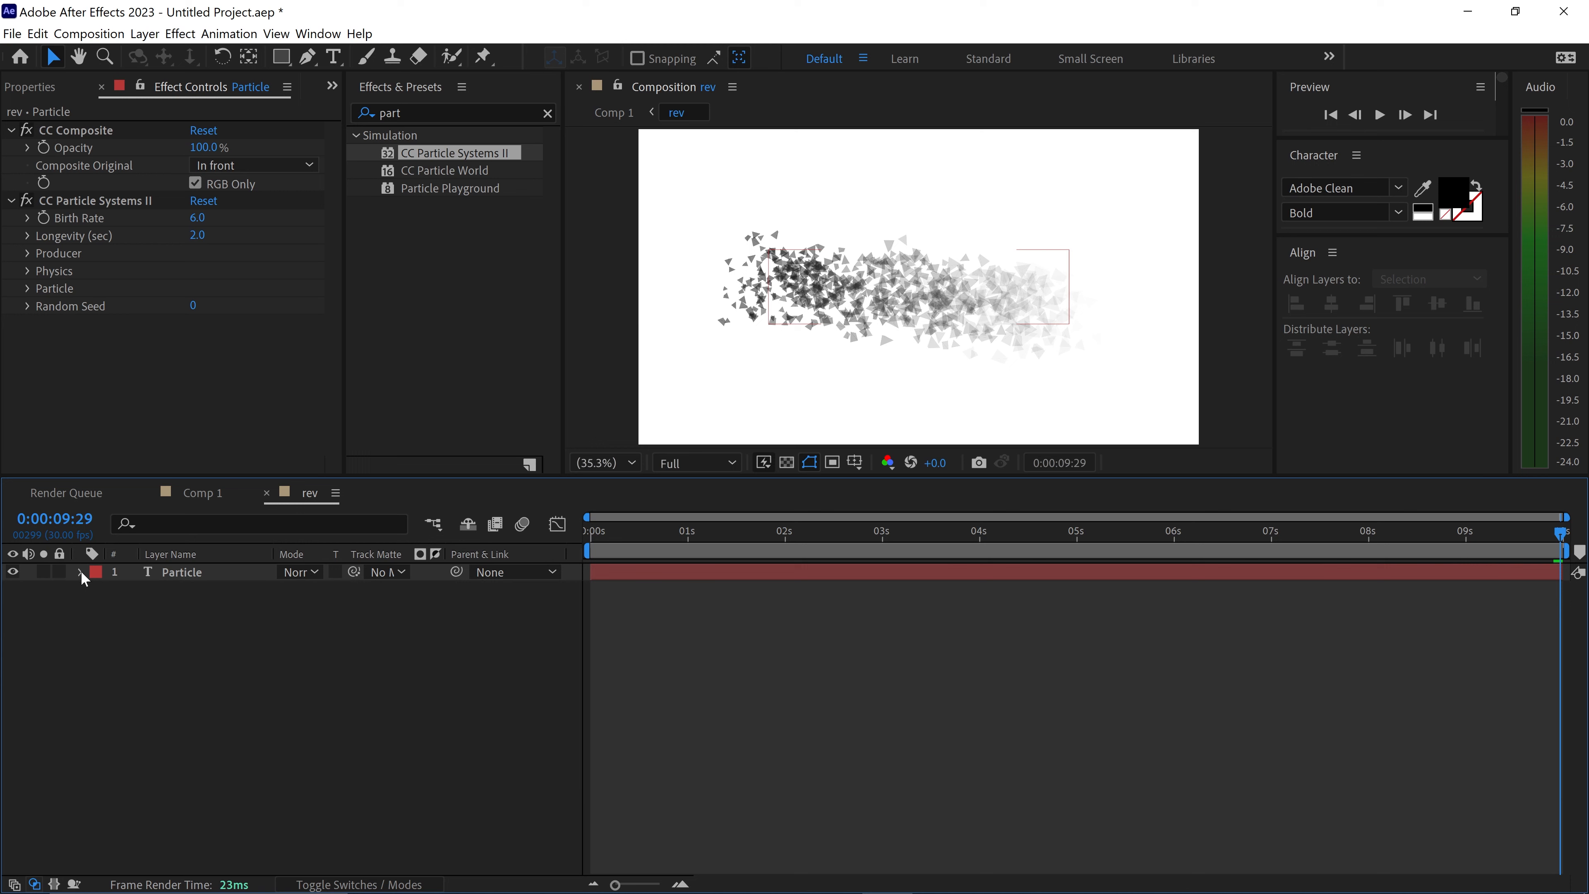
# Time-reverse the rev layer in Comp 1 and scrub the opening second up to 0:00:01:01.
pyautogui.click(201, 493)
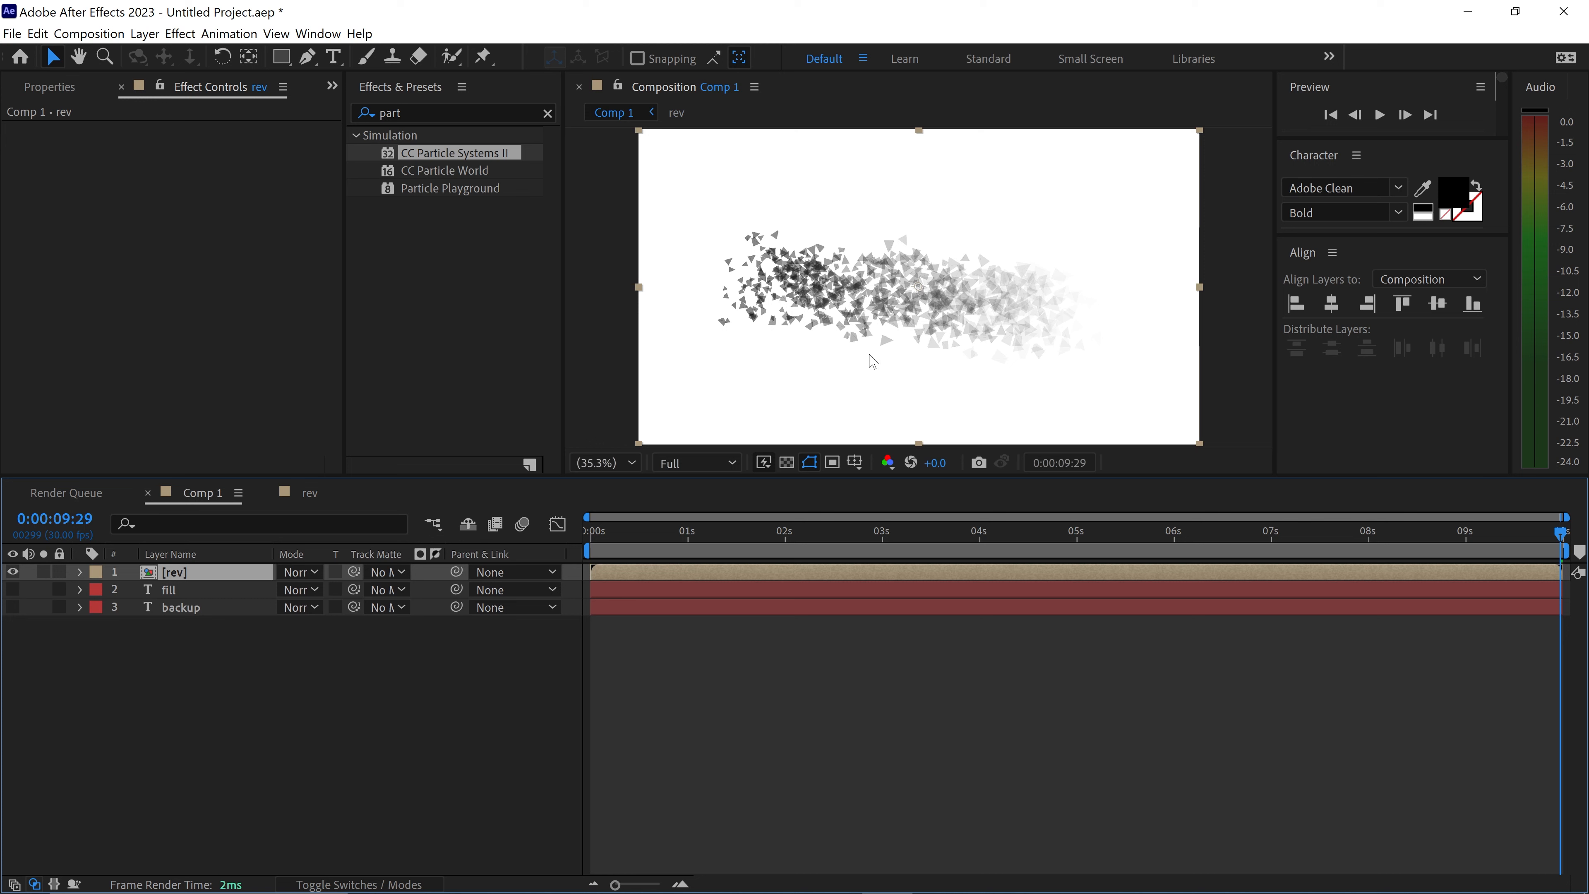
pyautogui.rightClick(206, 573)
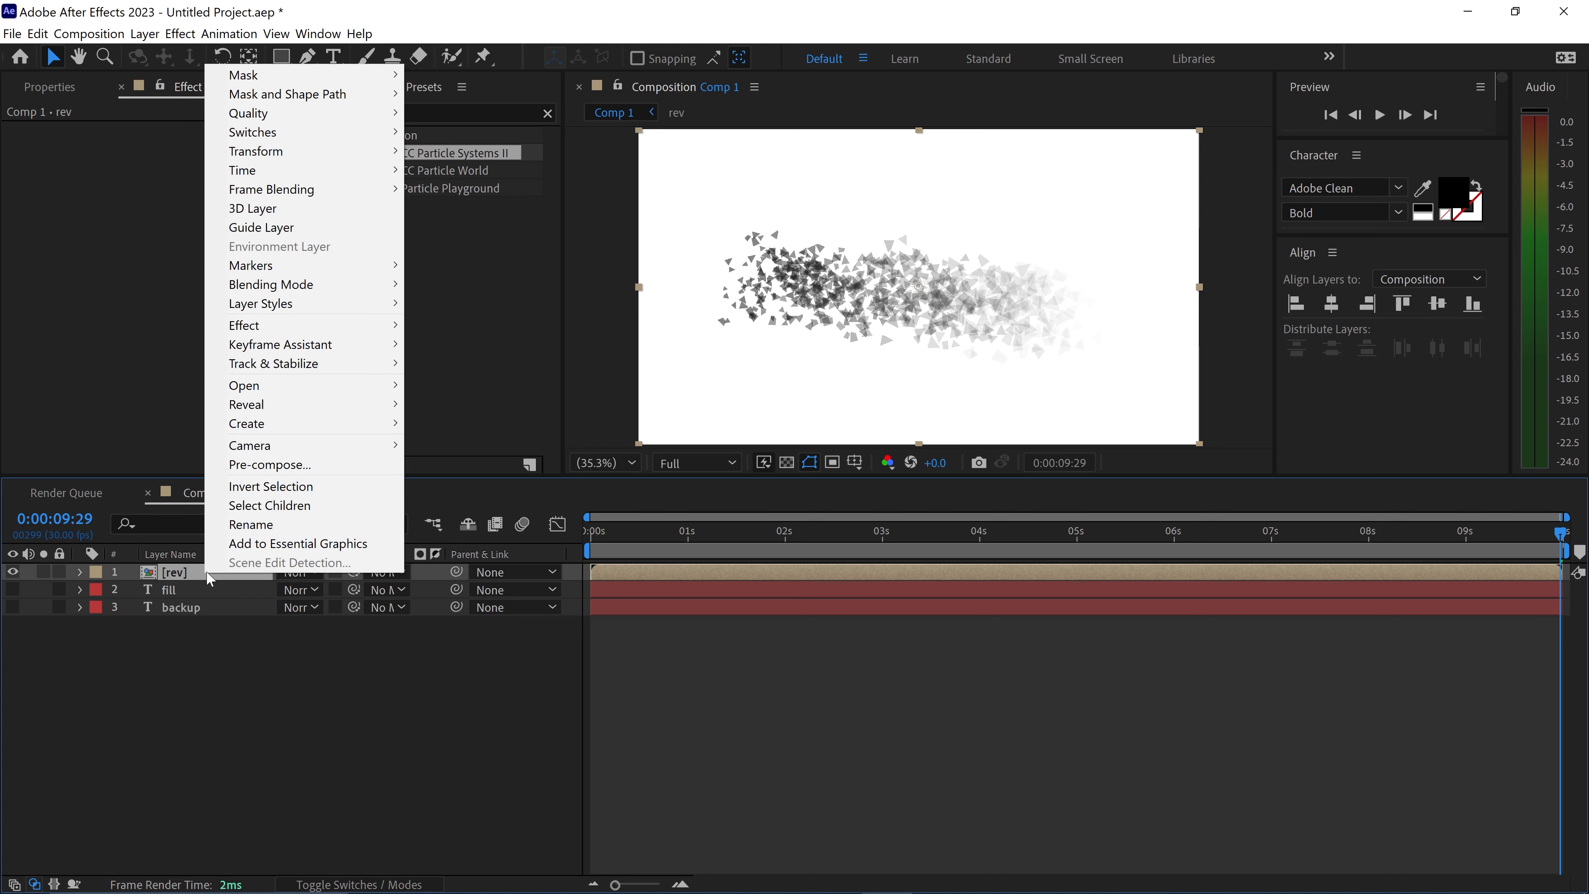
pyautogui.moveTo(388, 170)
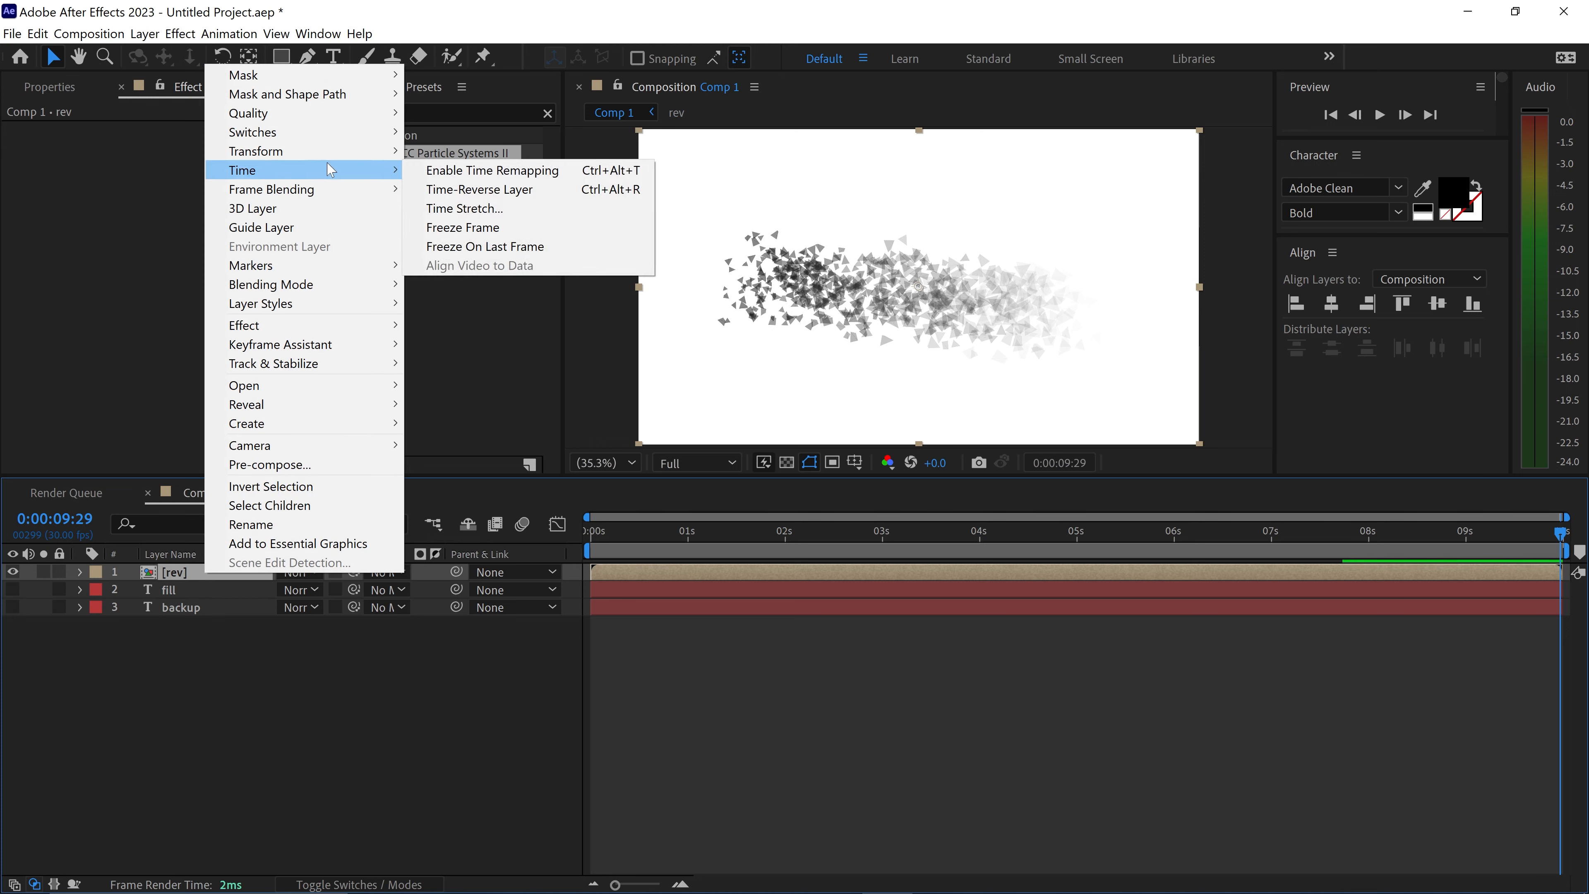
pyautogui.click(494, 189)
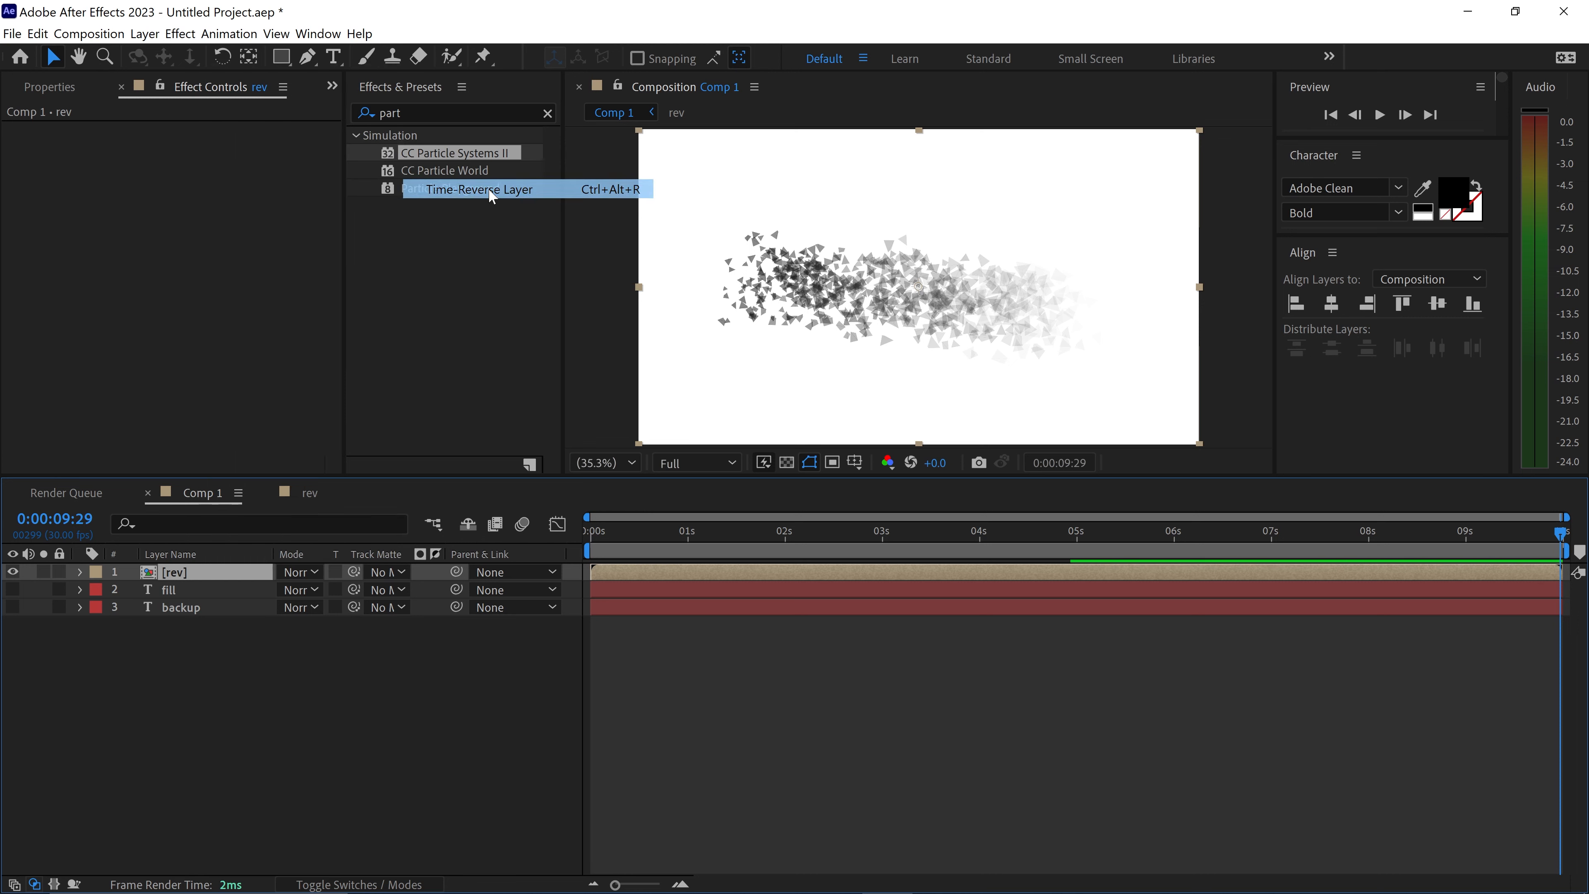
pyautogui.moveTo(615, 532); pyautogui.dragTo(691, 563)
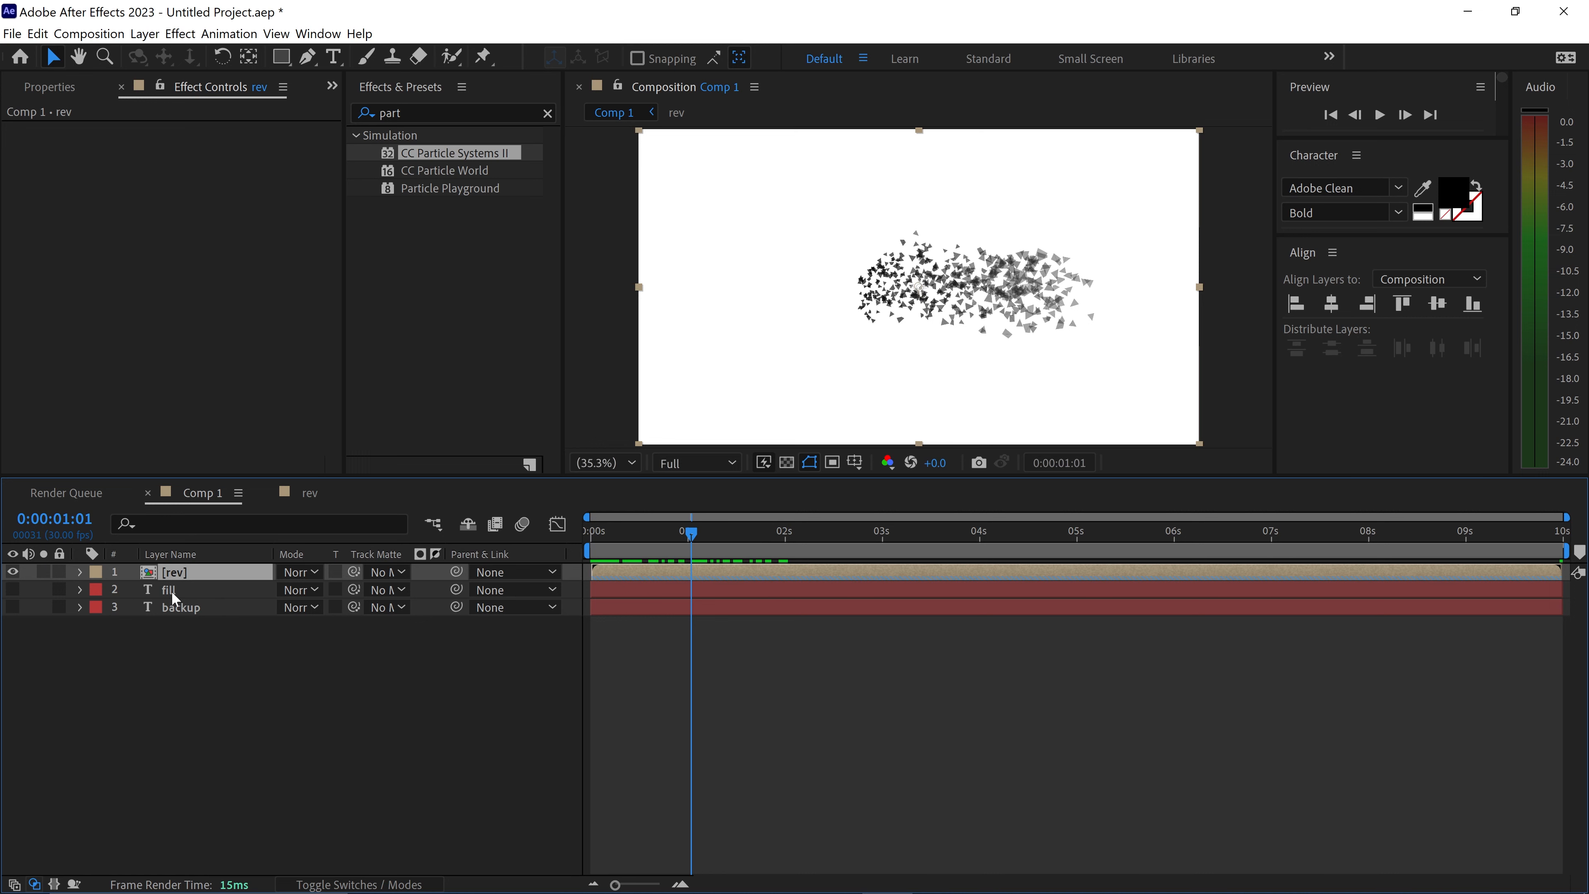
# Make the fill layer visible and set its CC Particle Systems II Birth Rate to 9 and Longevity to 4 seconds.
pyautogui.click(191, 590)
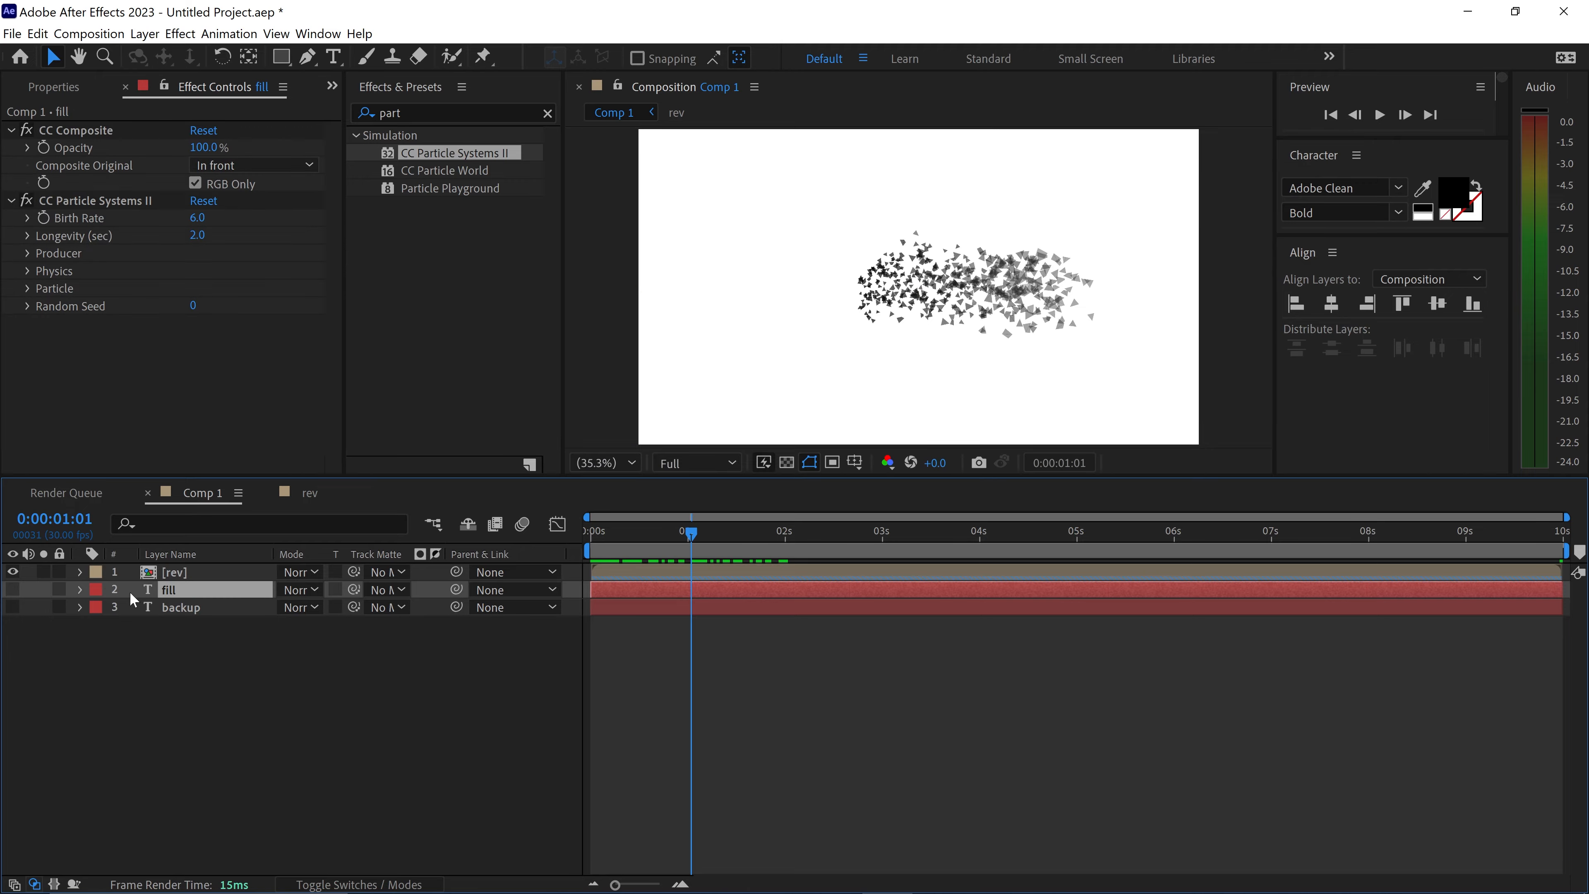
pyautogui.click(13, 590)
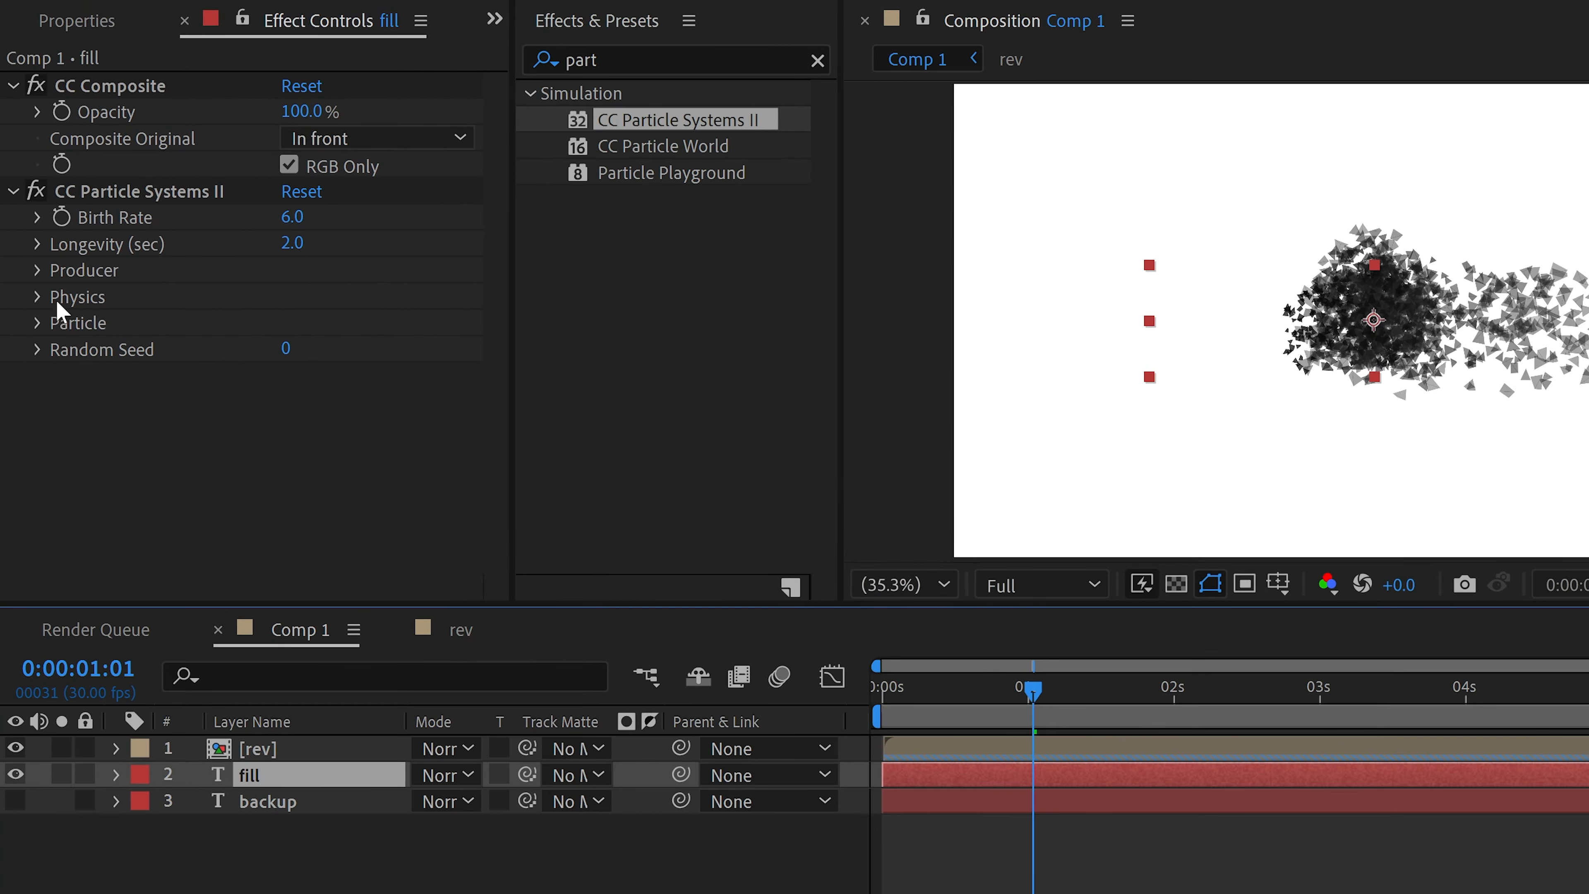
pyautogui.click(292, 216)
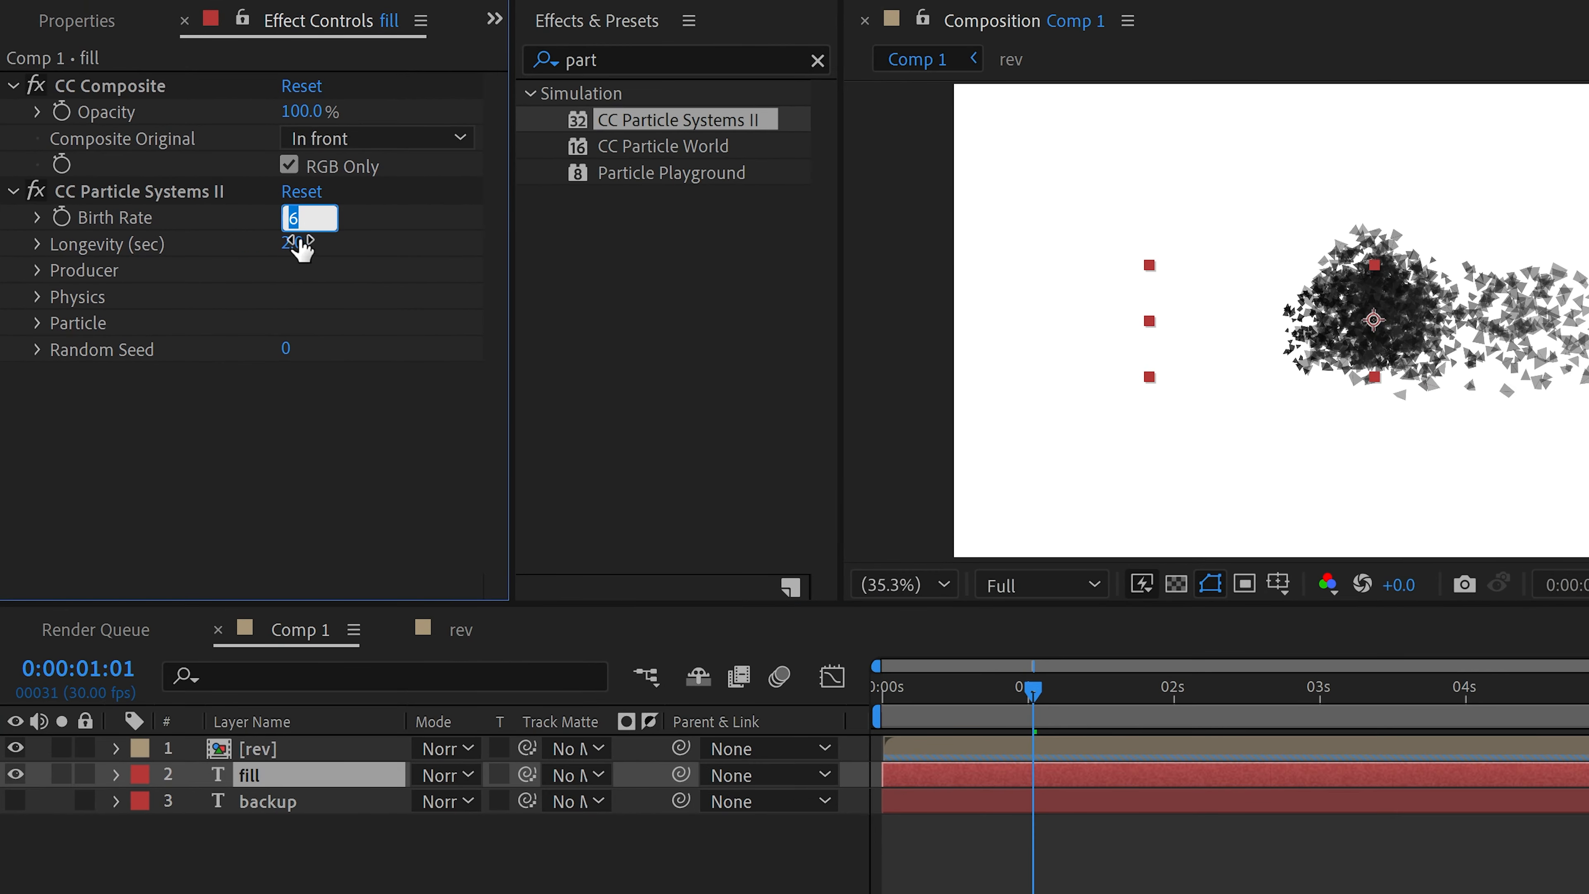
pyautogui.write('9')
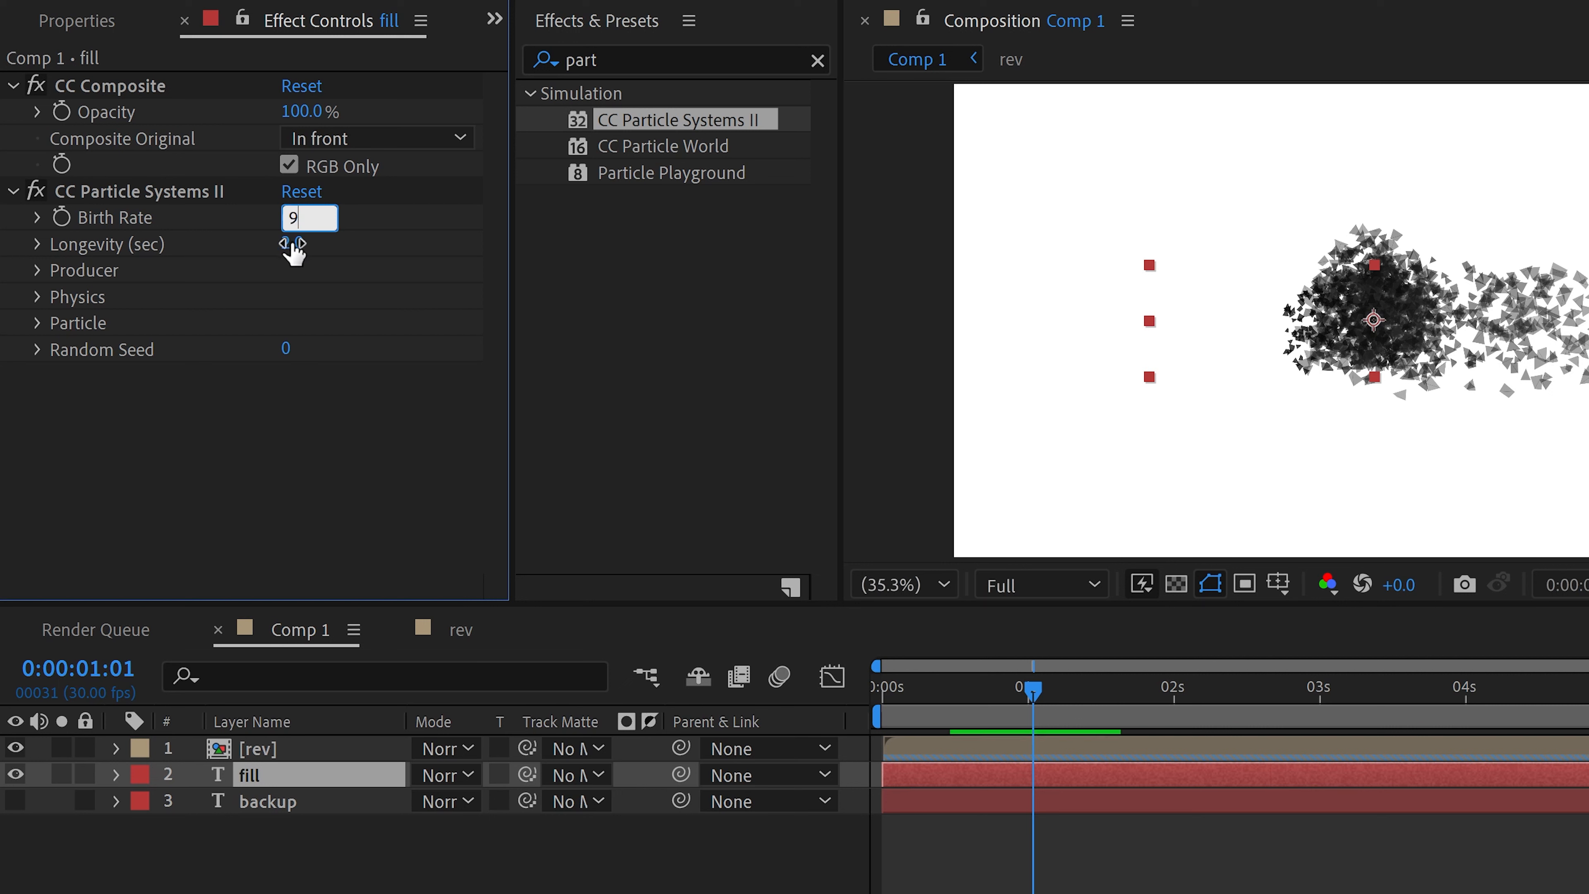
pyautogui.click(294, 244)
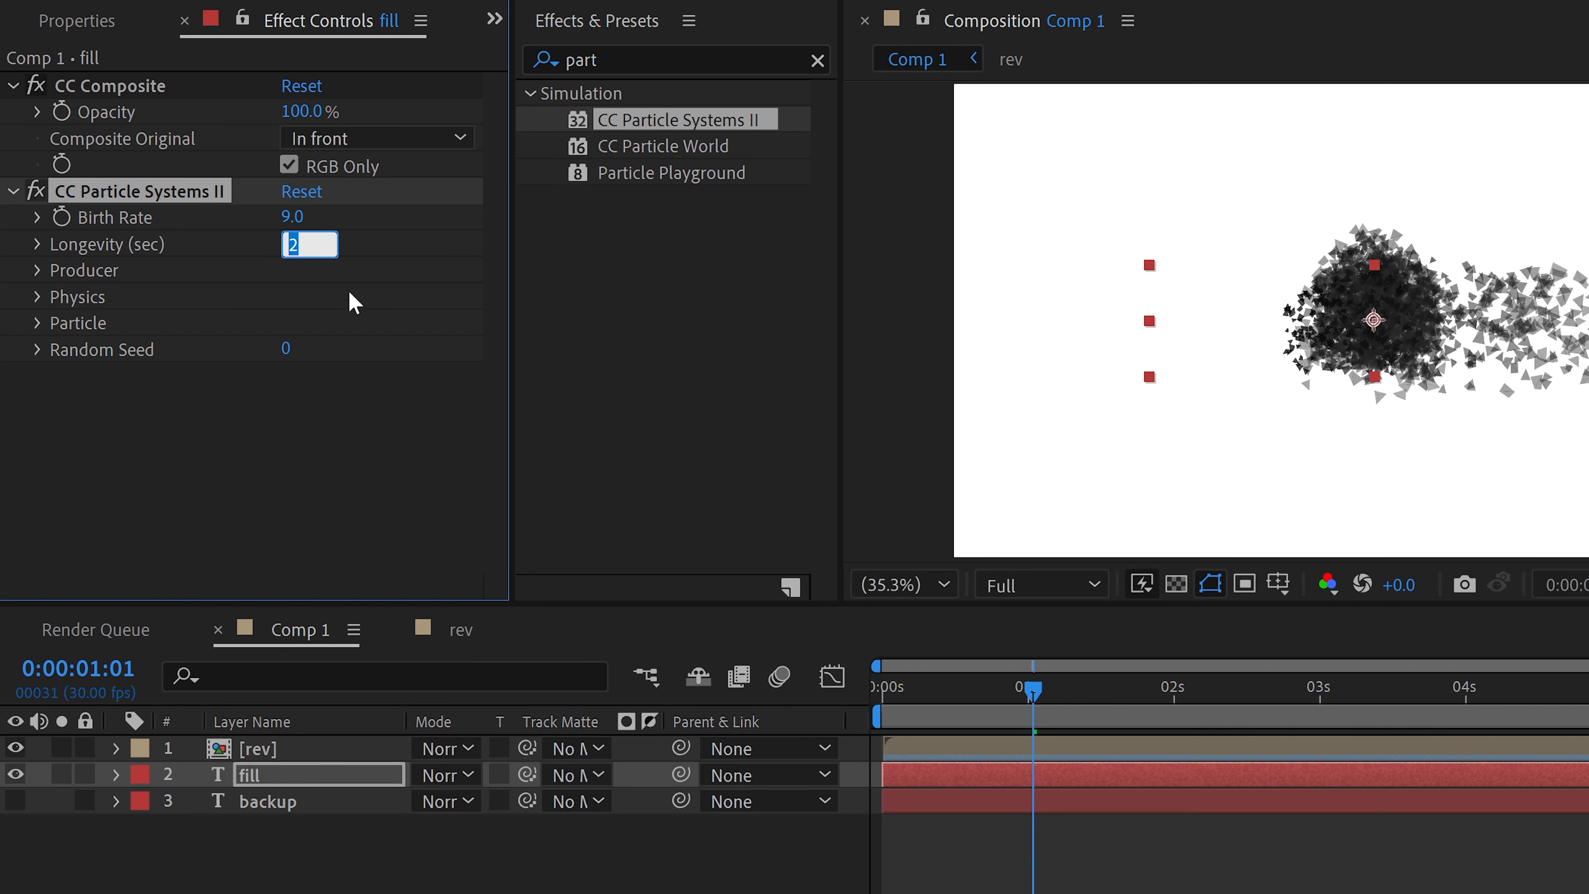
pyautogui.write('4')
pyautogui.press('Return')
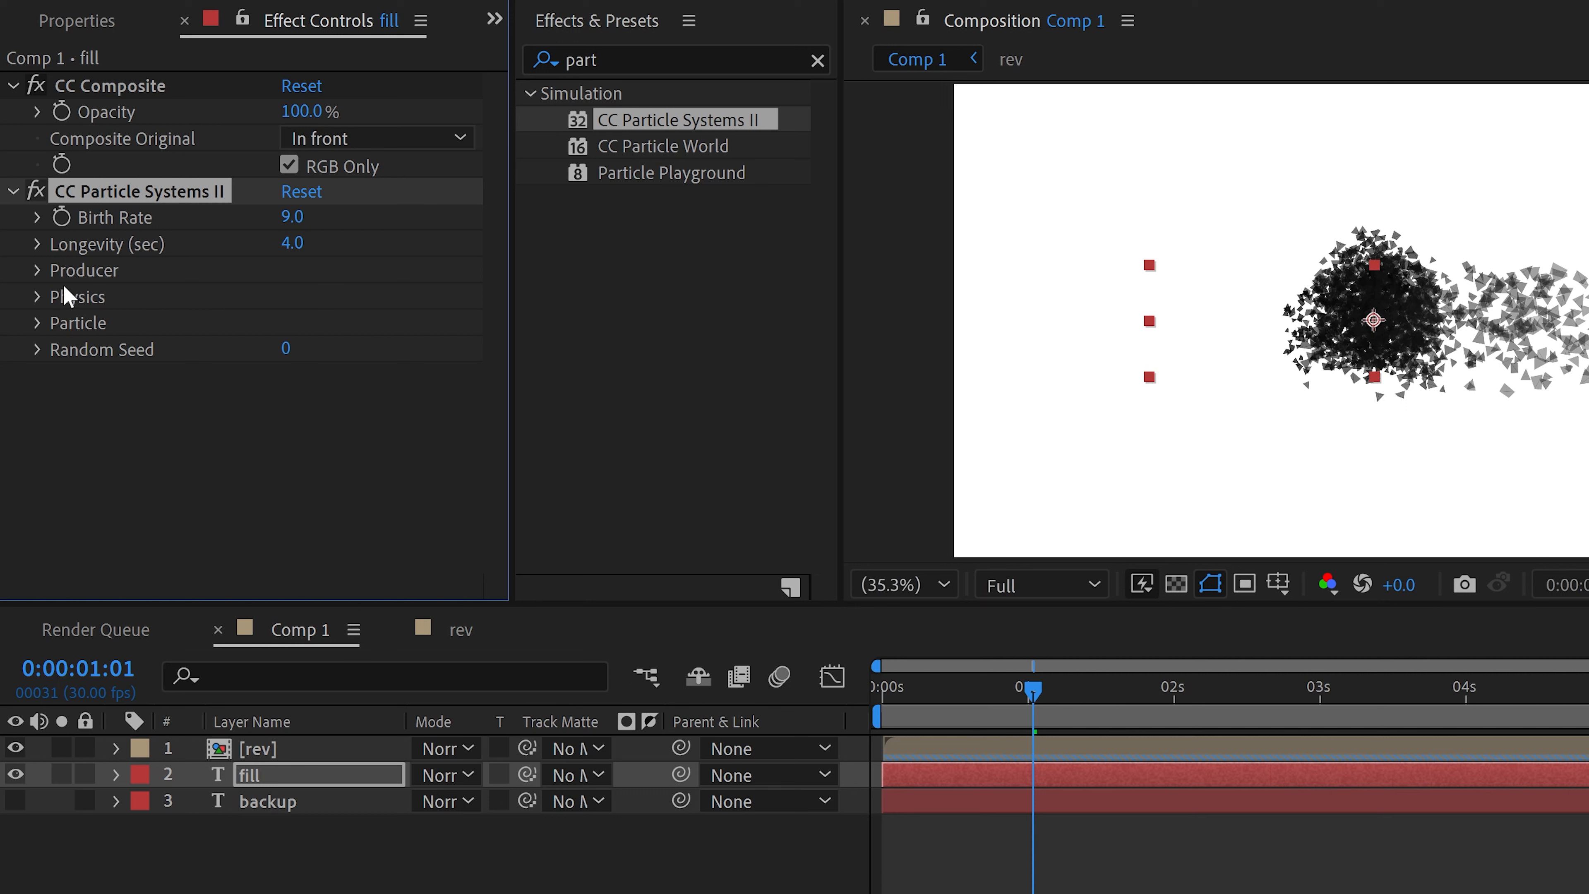
# Set the fill layer's Producer Radius X to 3 and Radius Y to 14.
pyautogui.click(38, 270)
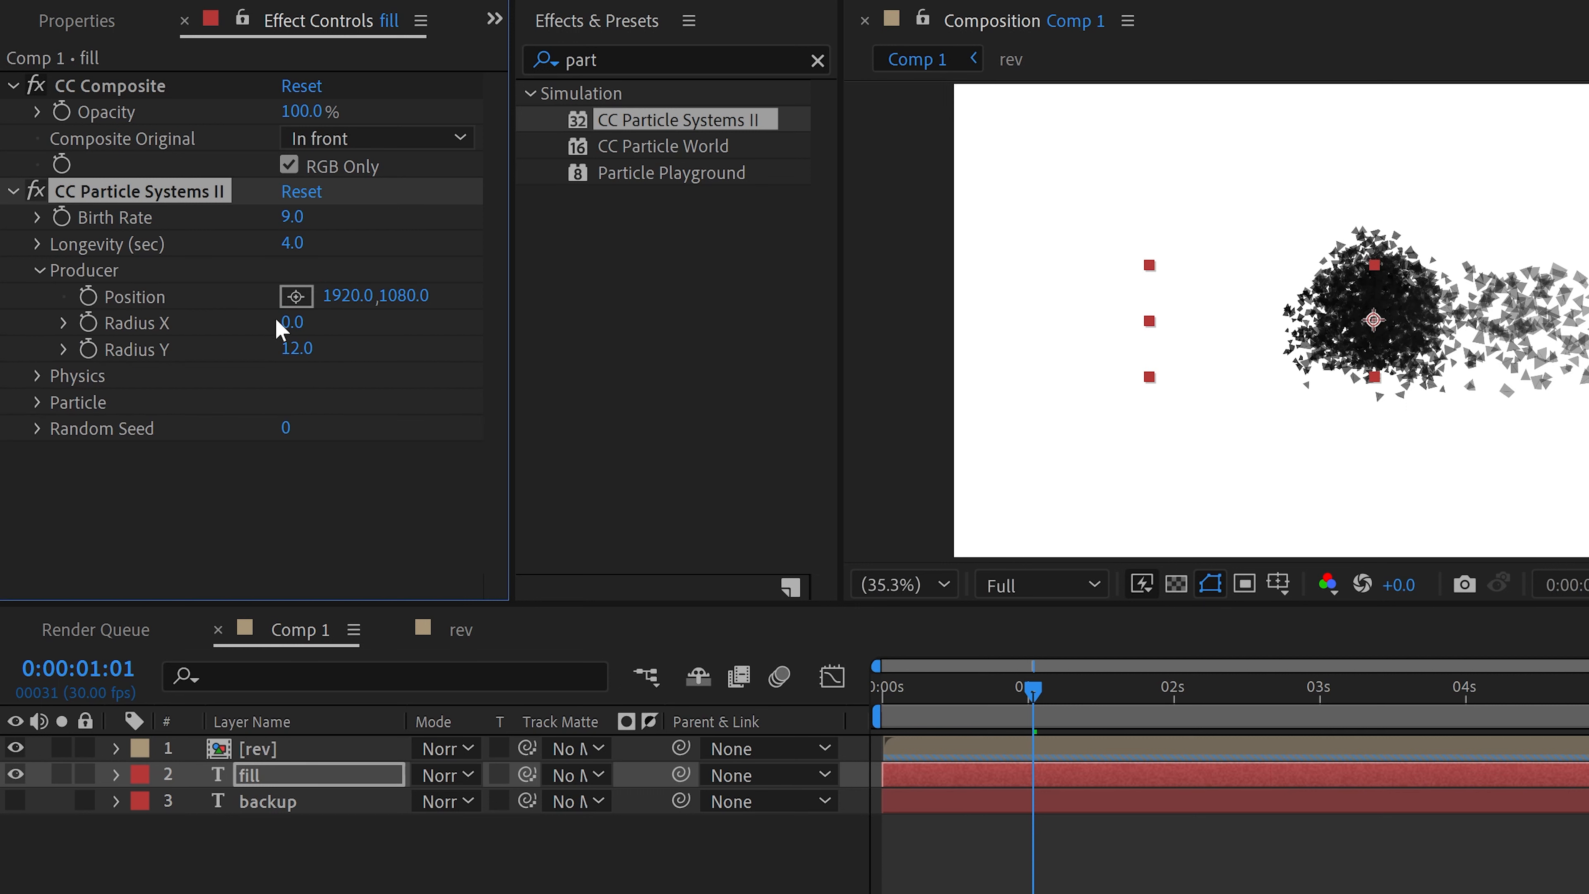
pyautogui.click(294, 324)
pyautogui.write('3')
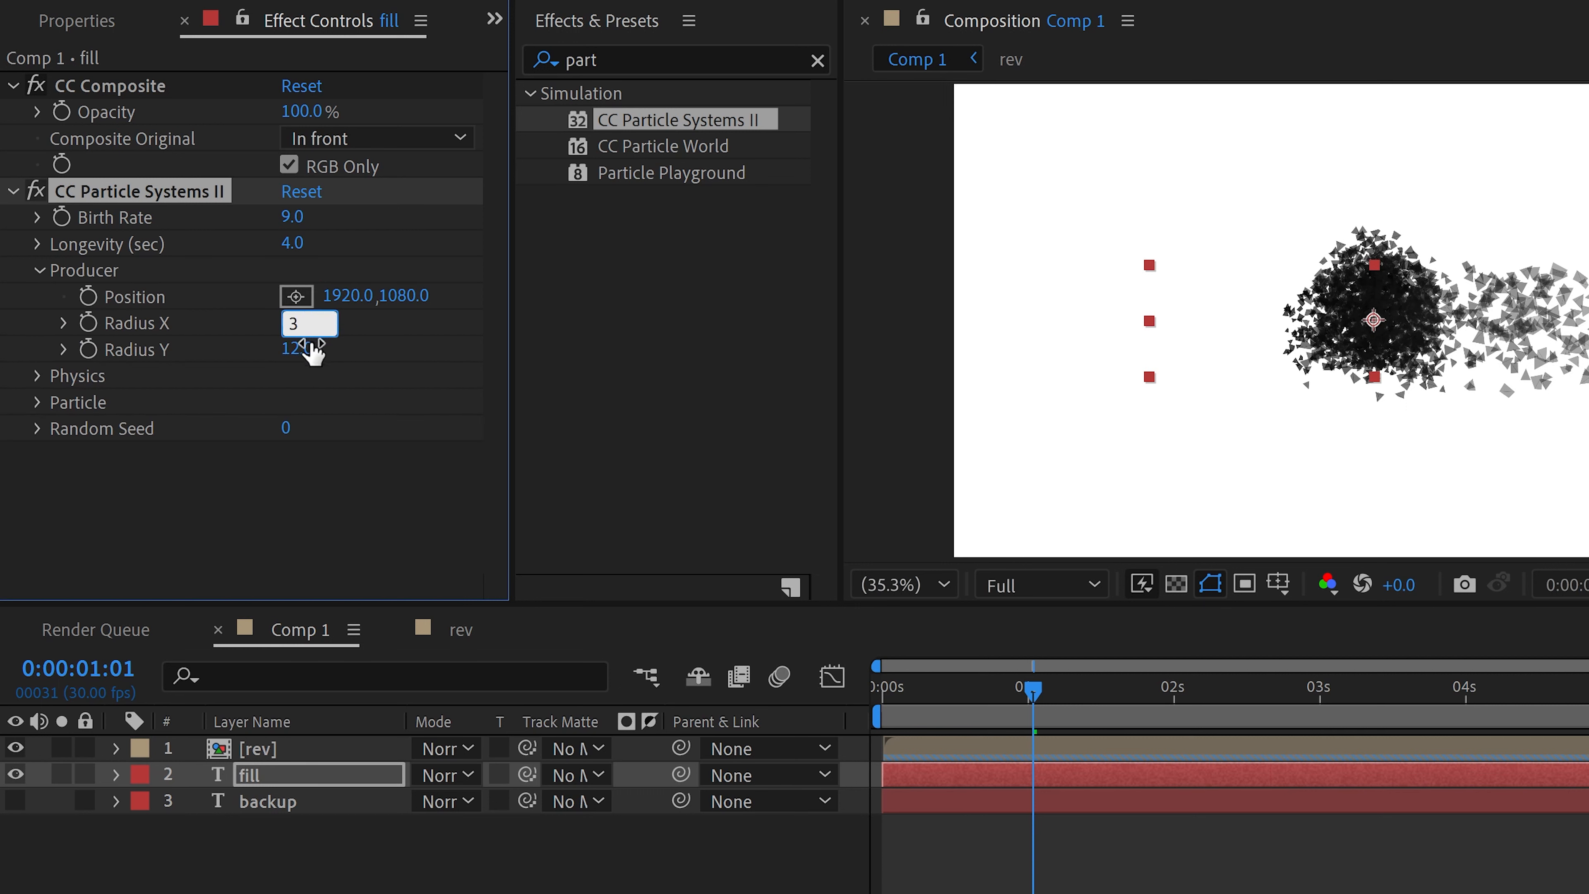
pyautogui.press('Return')
pyautogui.click(299, 349)
pyautogui.write('14')
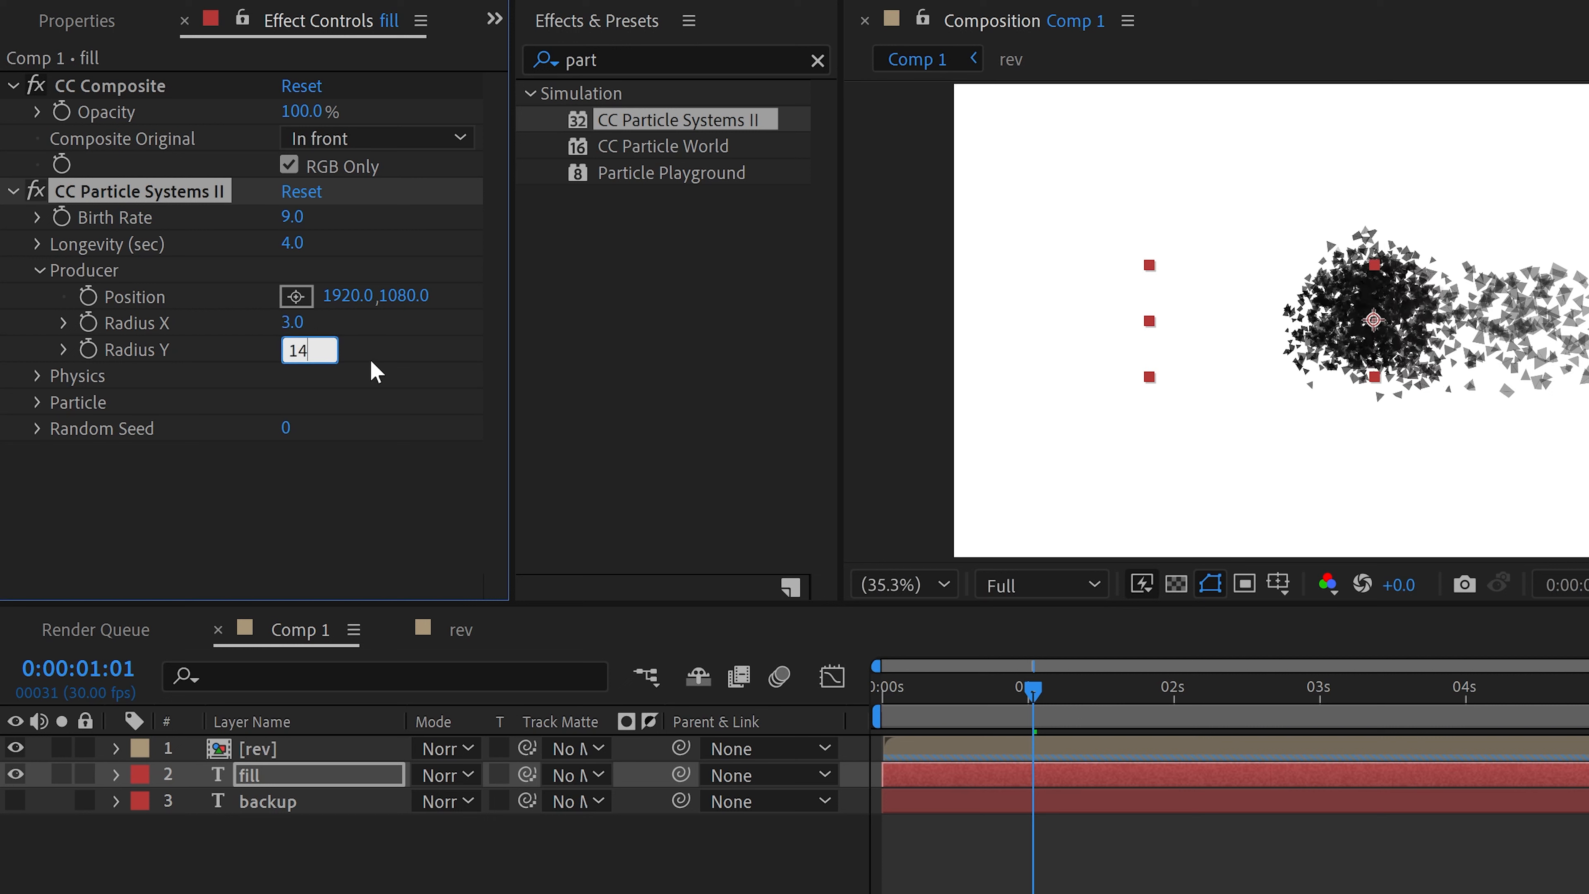
pyautogui.press('Return')
# Set Gravity to 0.1 in the Physics settings of the fill layer's particle effect.
pyautogui.click(38, 377)
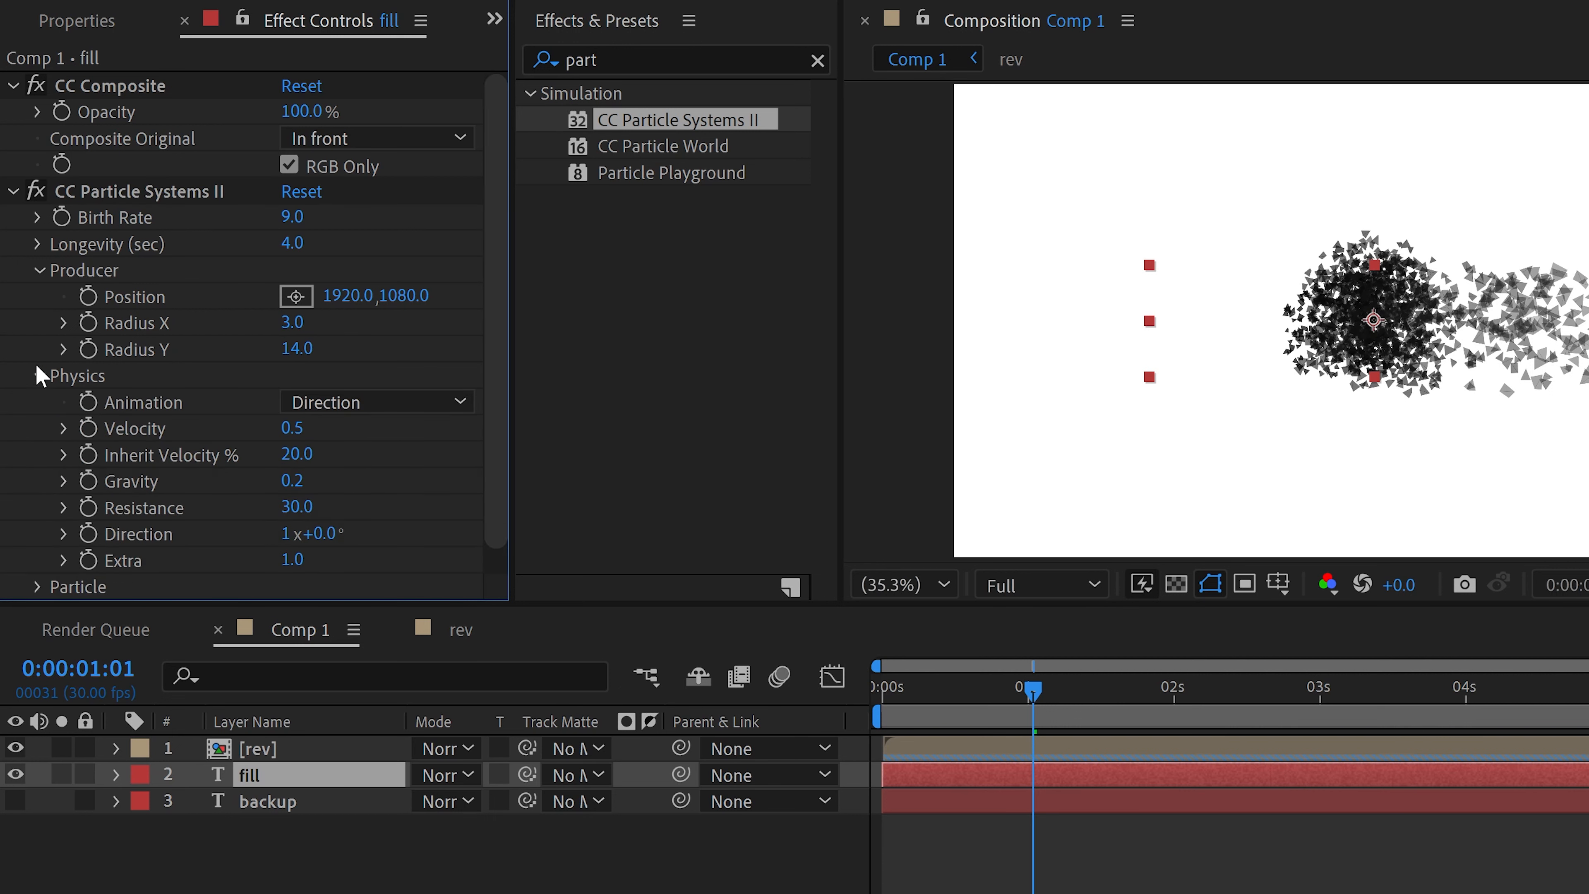
pyautogui.scroll(-1, 38, 377)
pyautogui.click(291, 452)
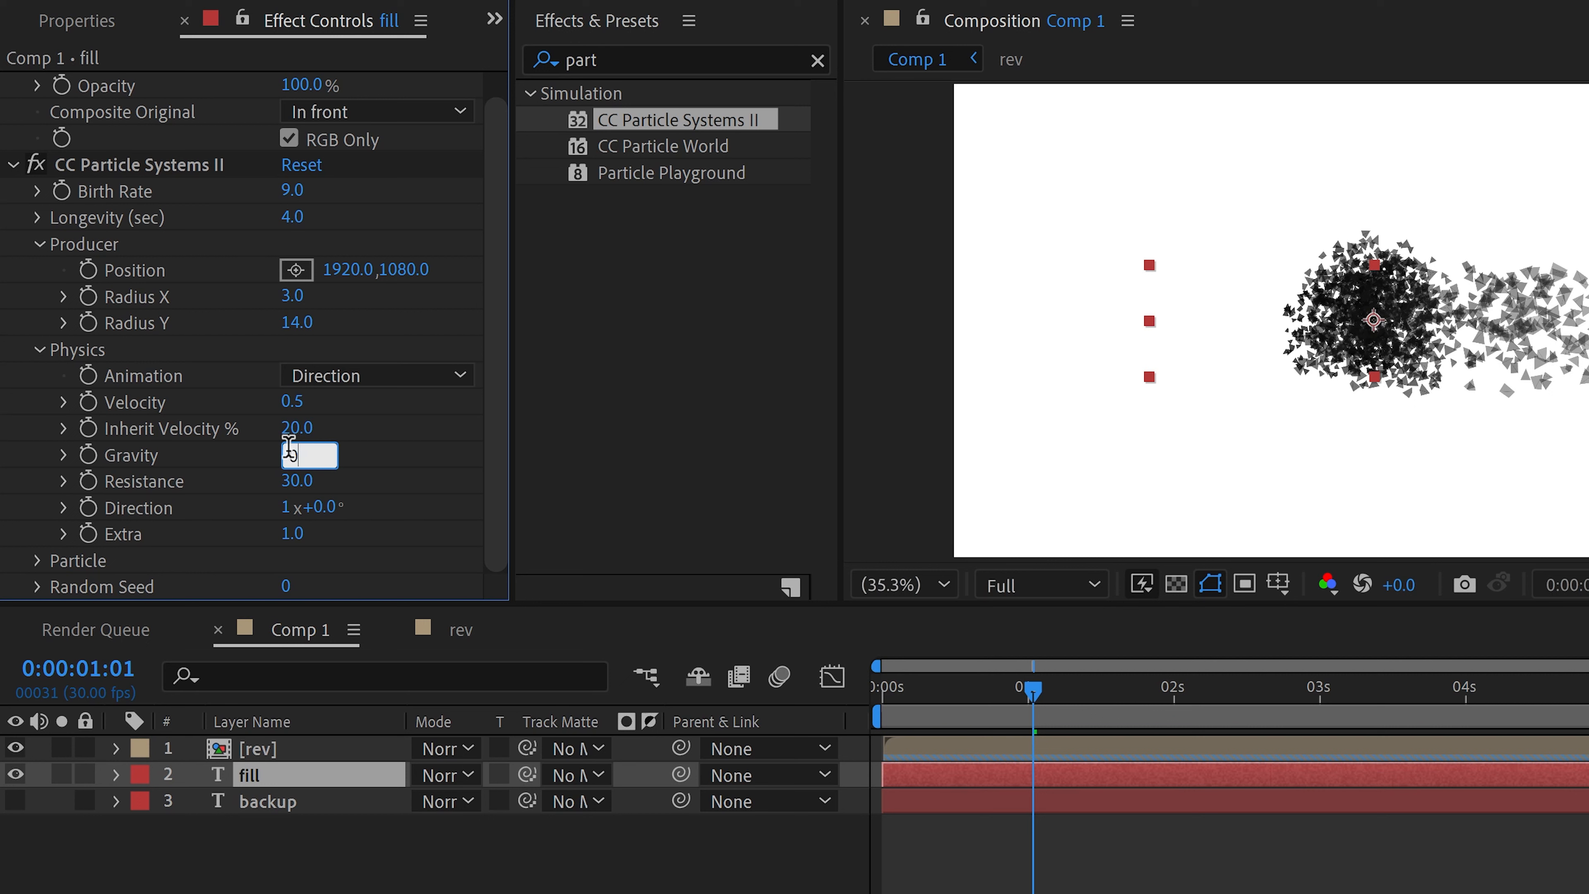
pyautogui.write('0.1')
pyautogui.press('Return')
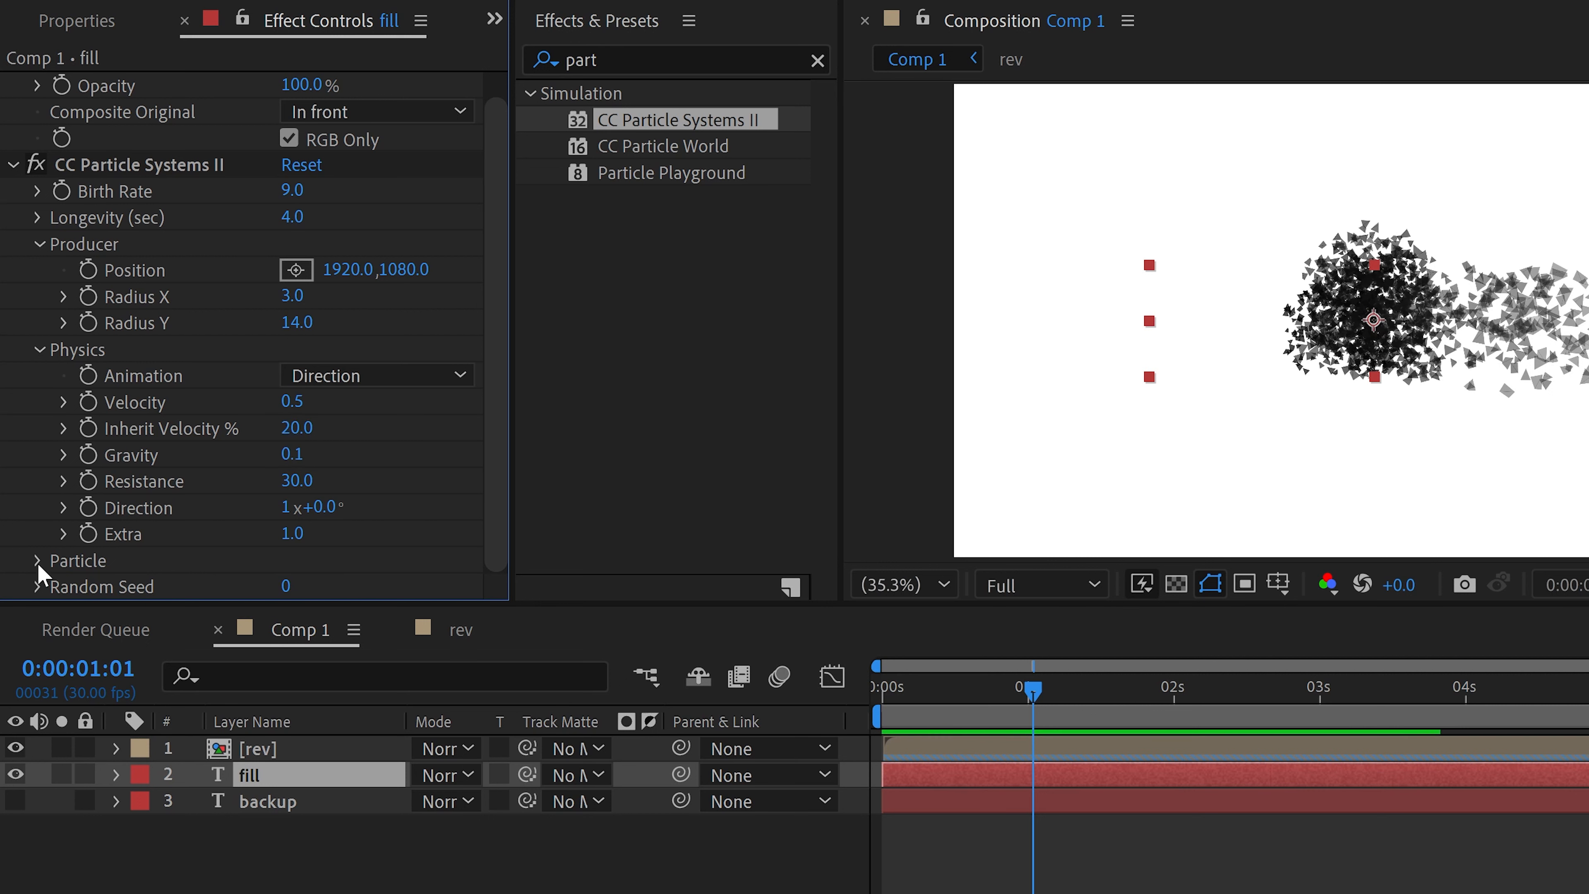
# Set the fill layer's particle Size Variation to 25% and Death Size to 0.75.
pyautogui.click(38, 561)
pyautogui.scroll(-1, 500, 410)
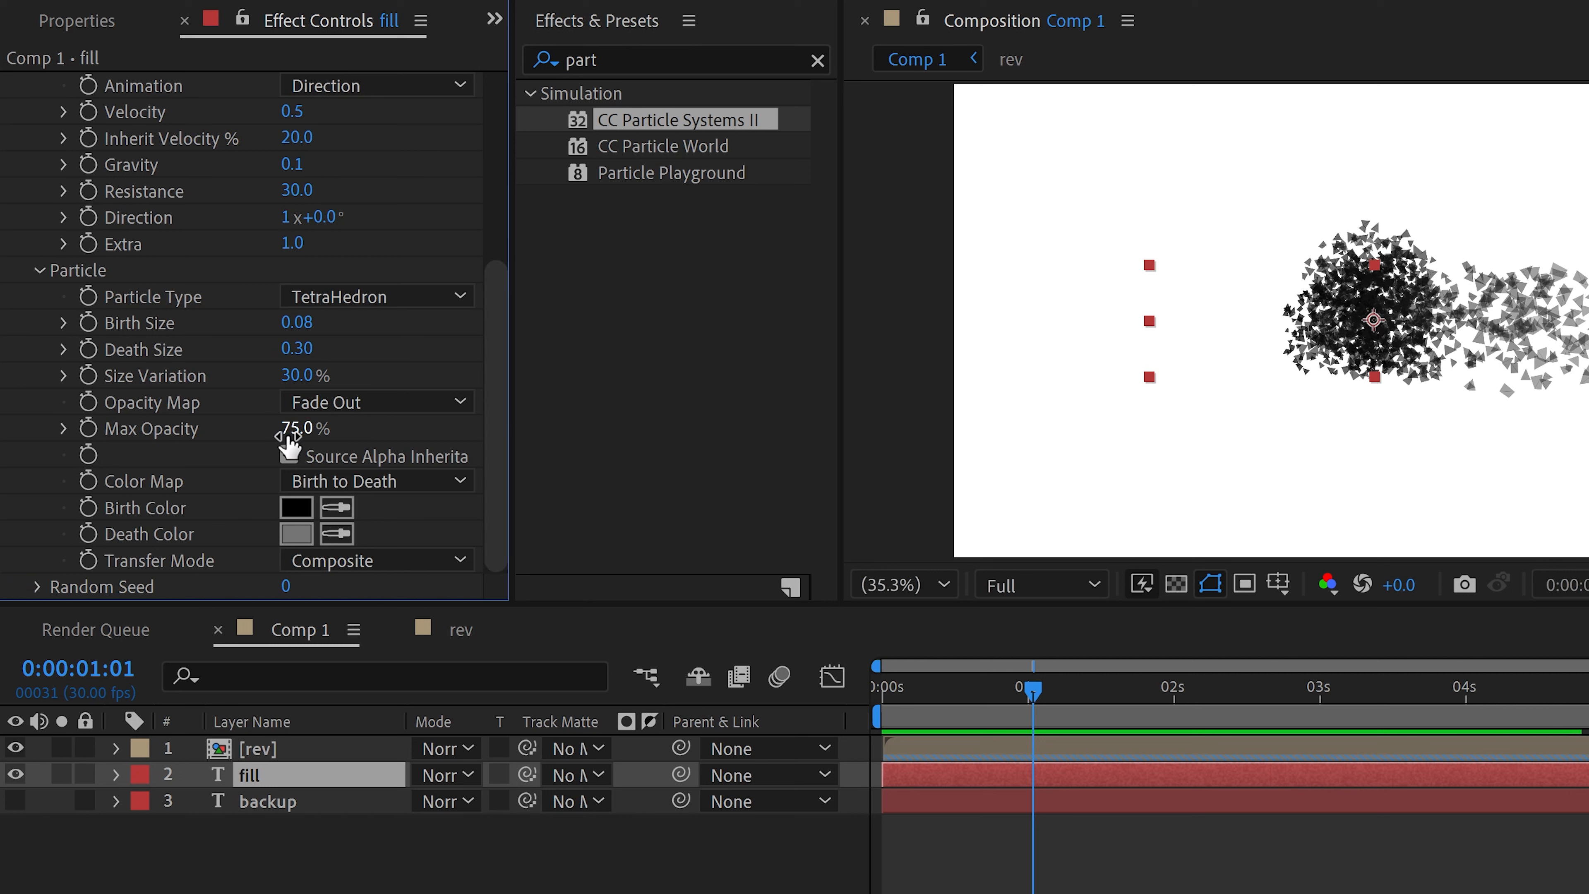
pyautogui.click(300, 375)
pyautogui.write('25')
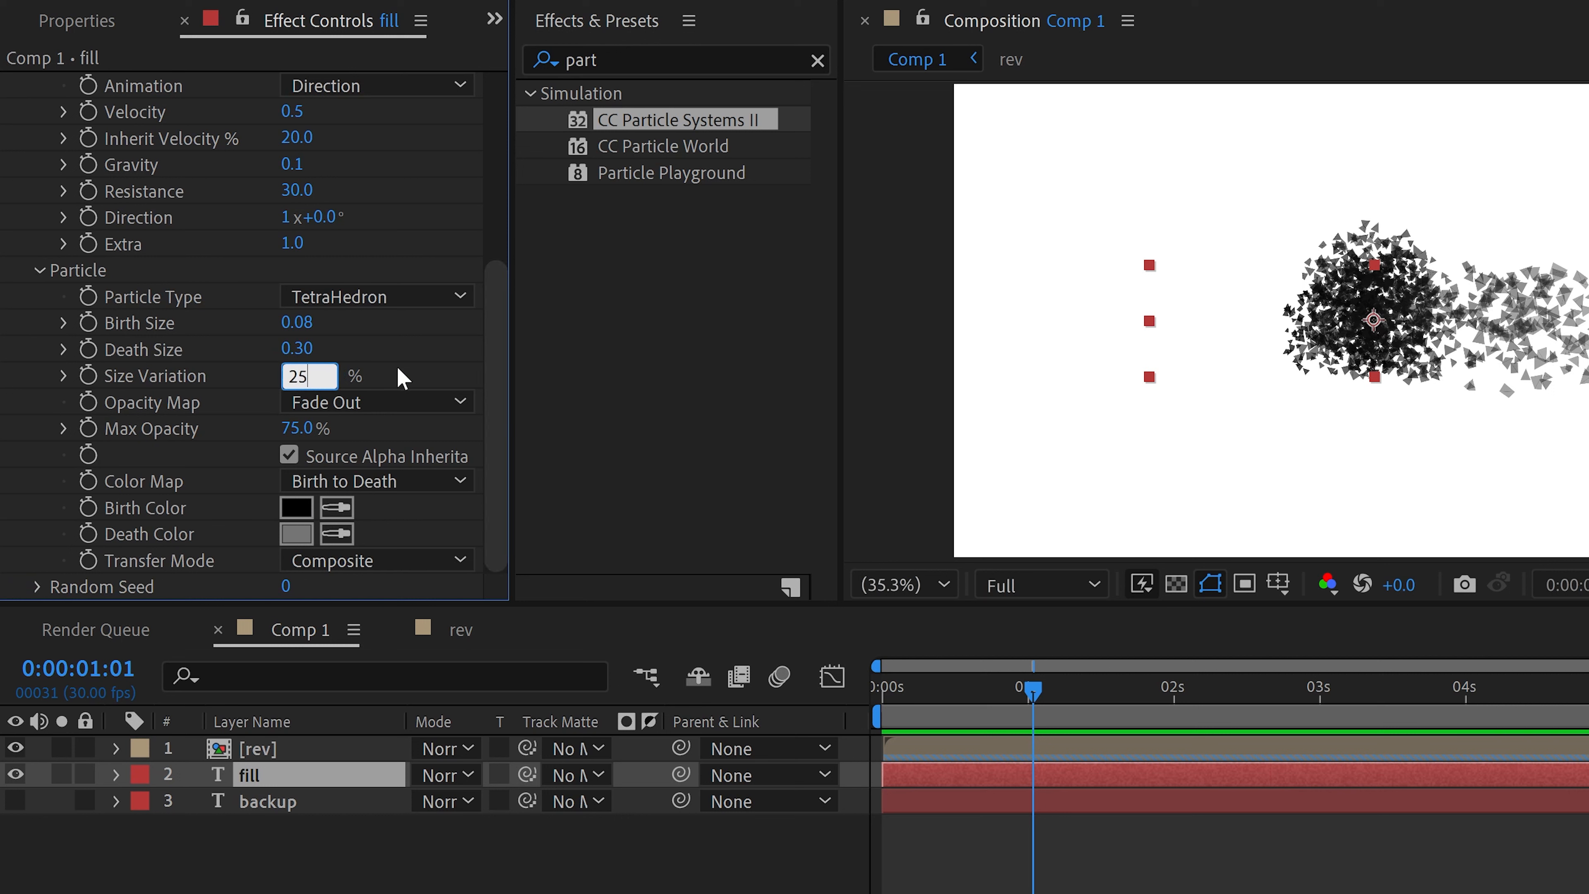
pyautogui.press('Return')
pyautogui.click(300, 349)
pyautogui.write('0.3')
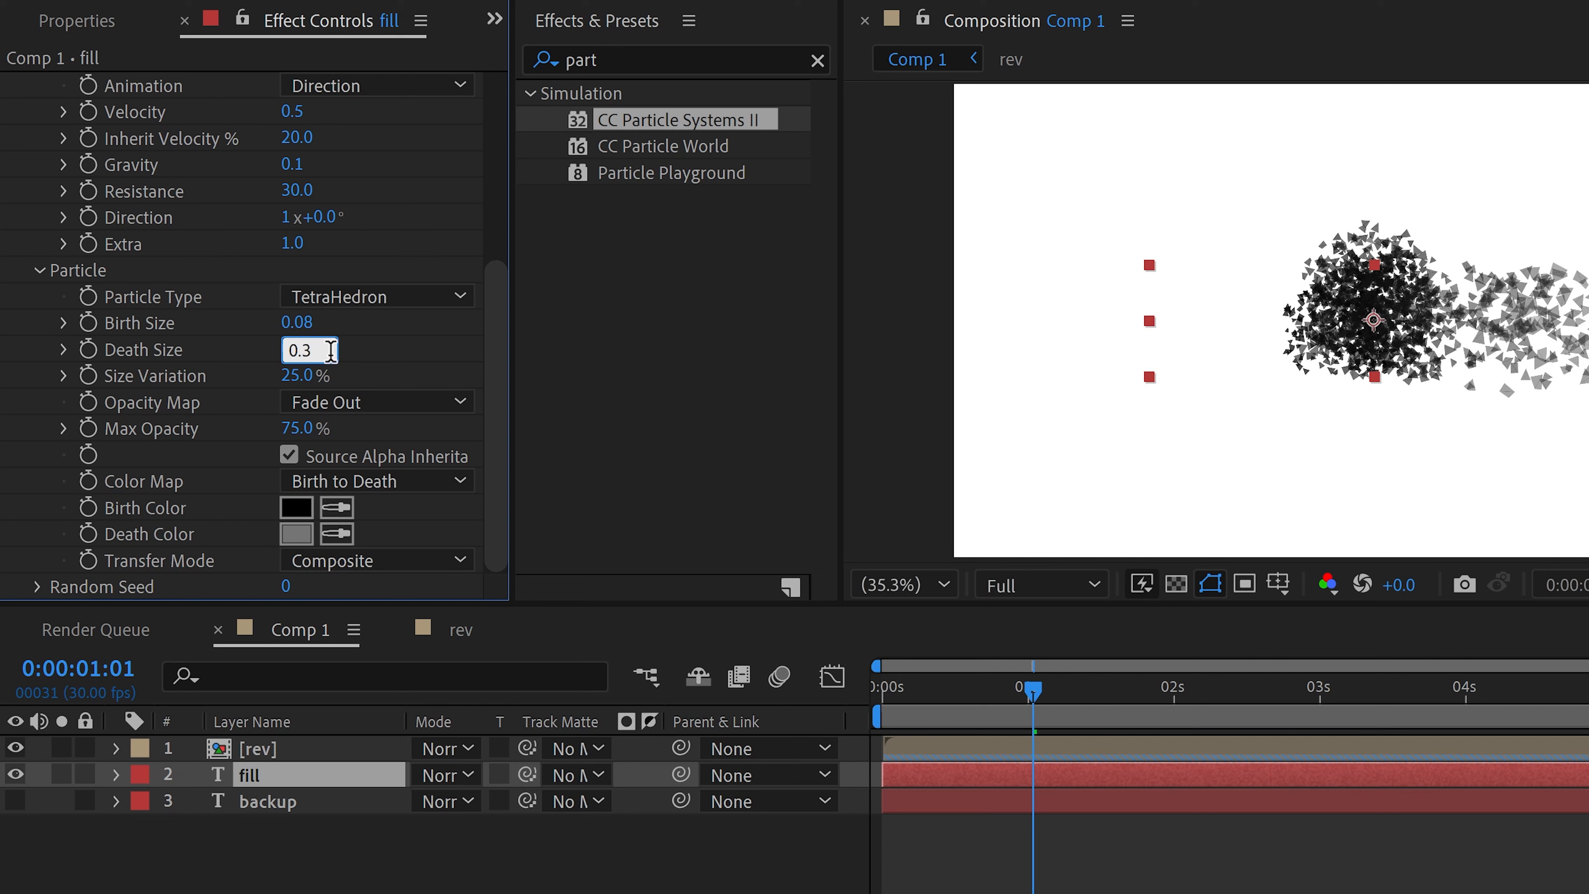
pyautogui.write('5')
pyautogui.press('Return')
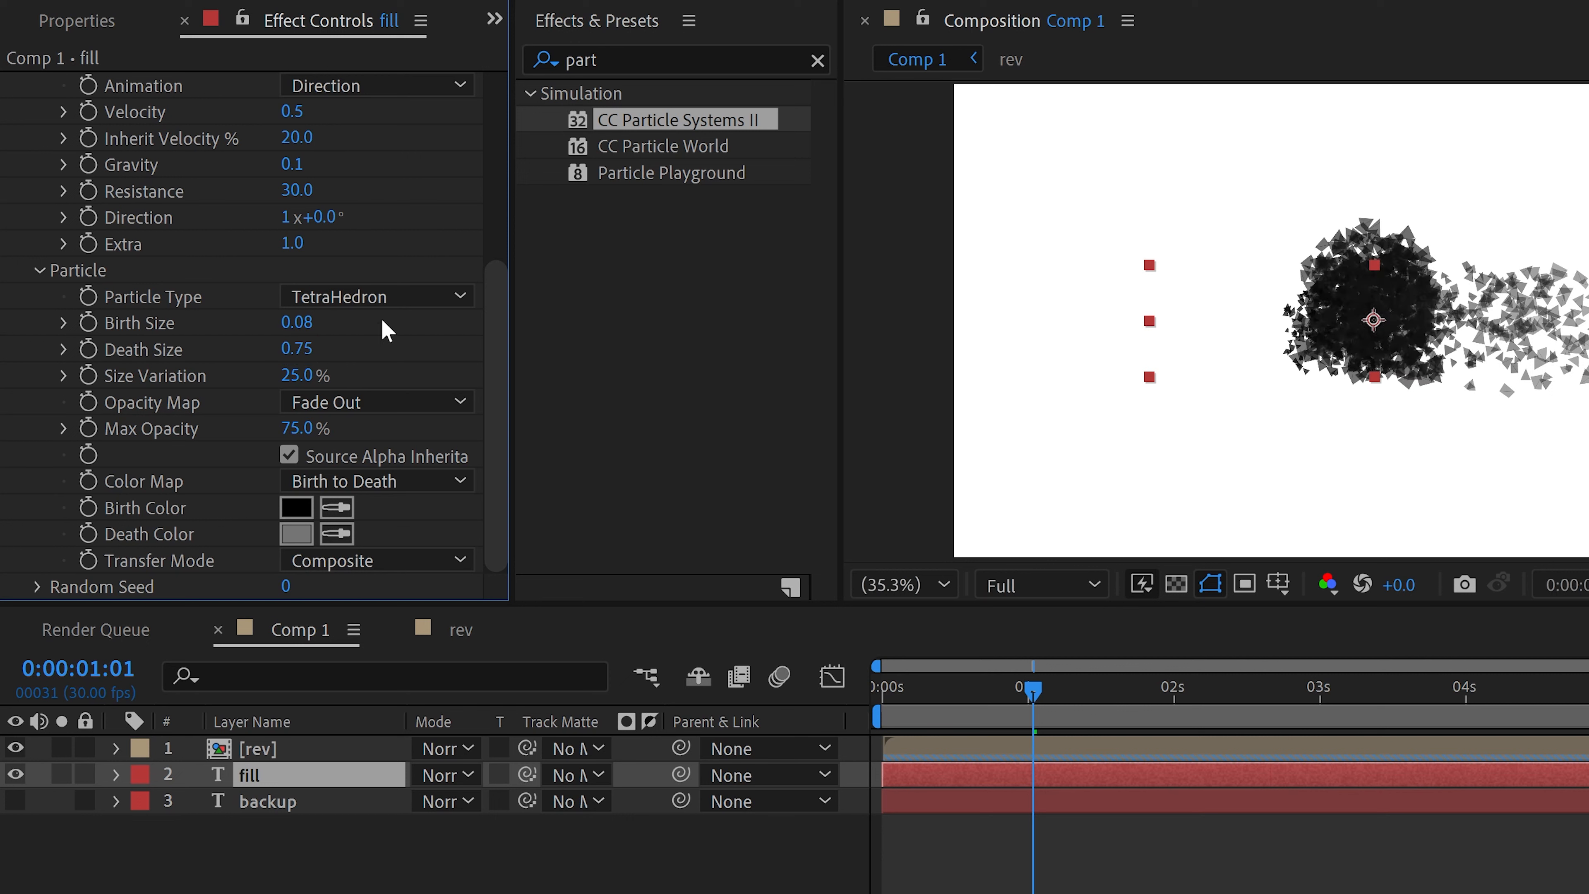
# Set the fill particles' Opacity Map to Constant and Color Map to Origin Constant.
pyautogui.click(395, 406)
pyautogui.click(397, 427)
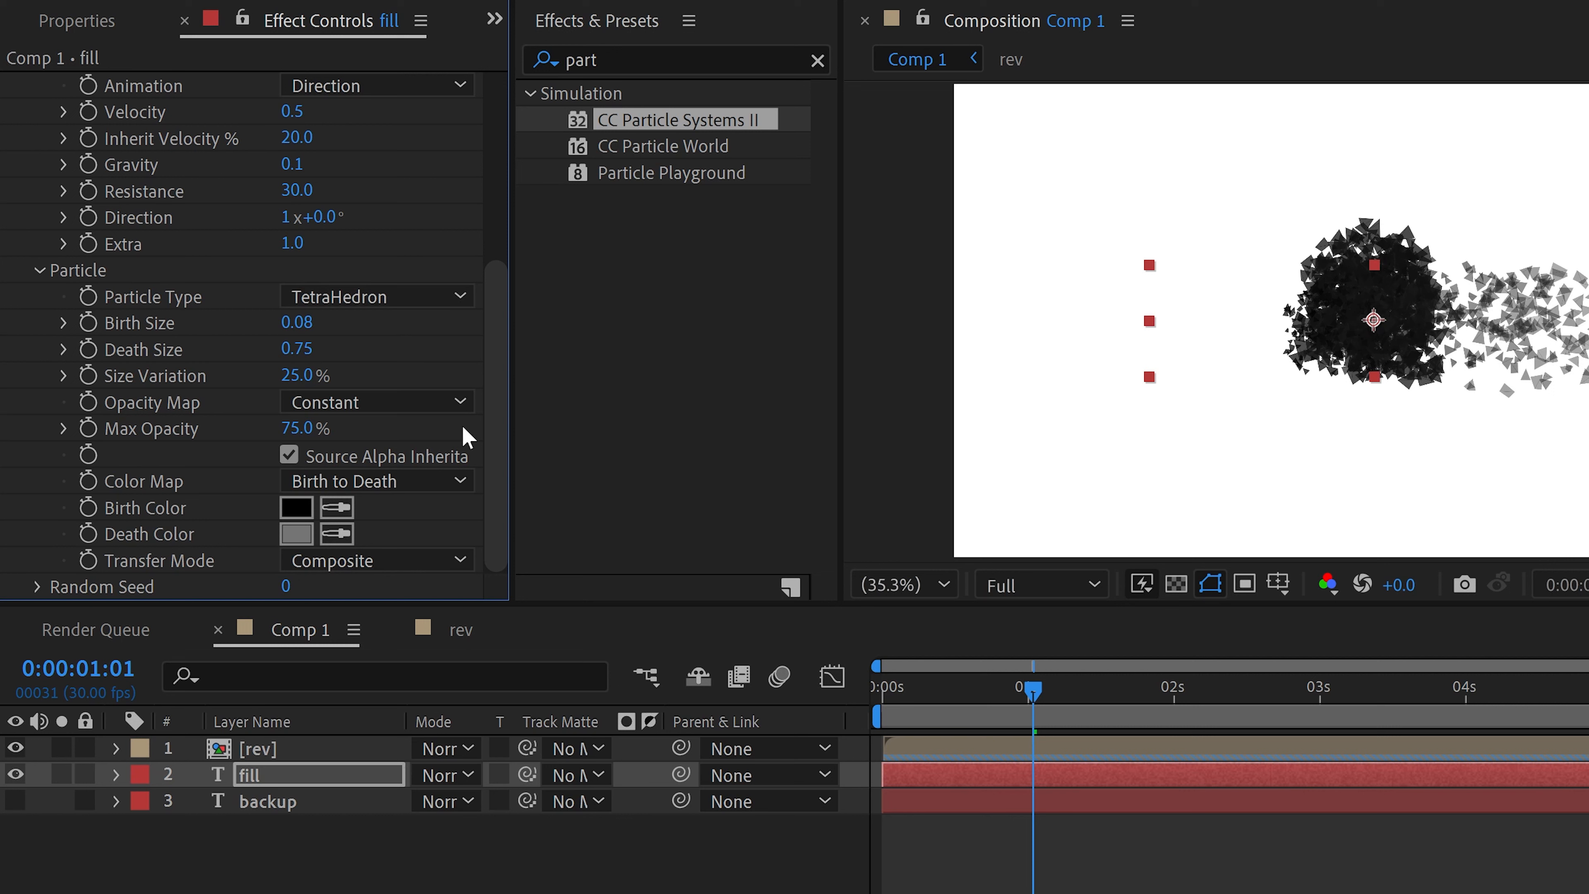
pyautogui.click(393, 484)
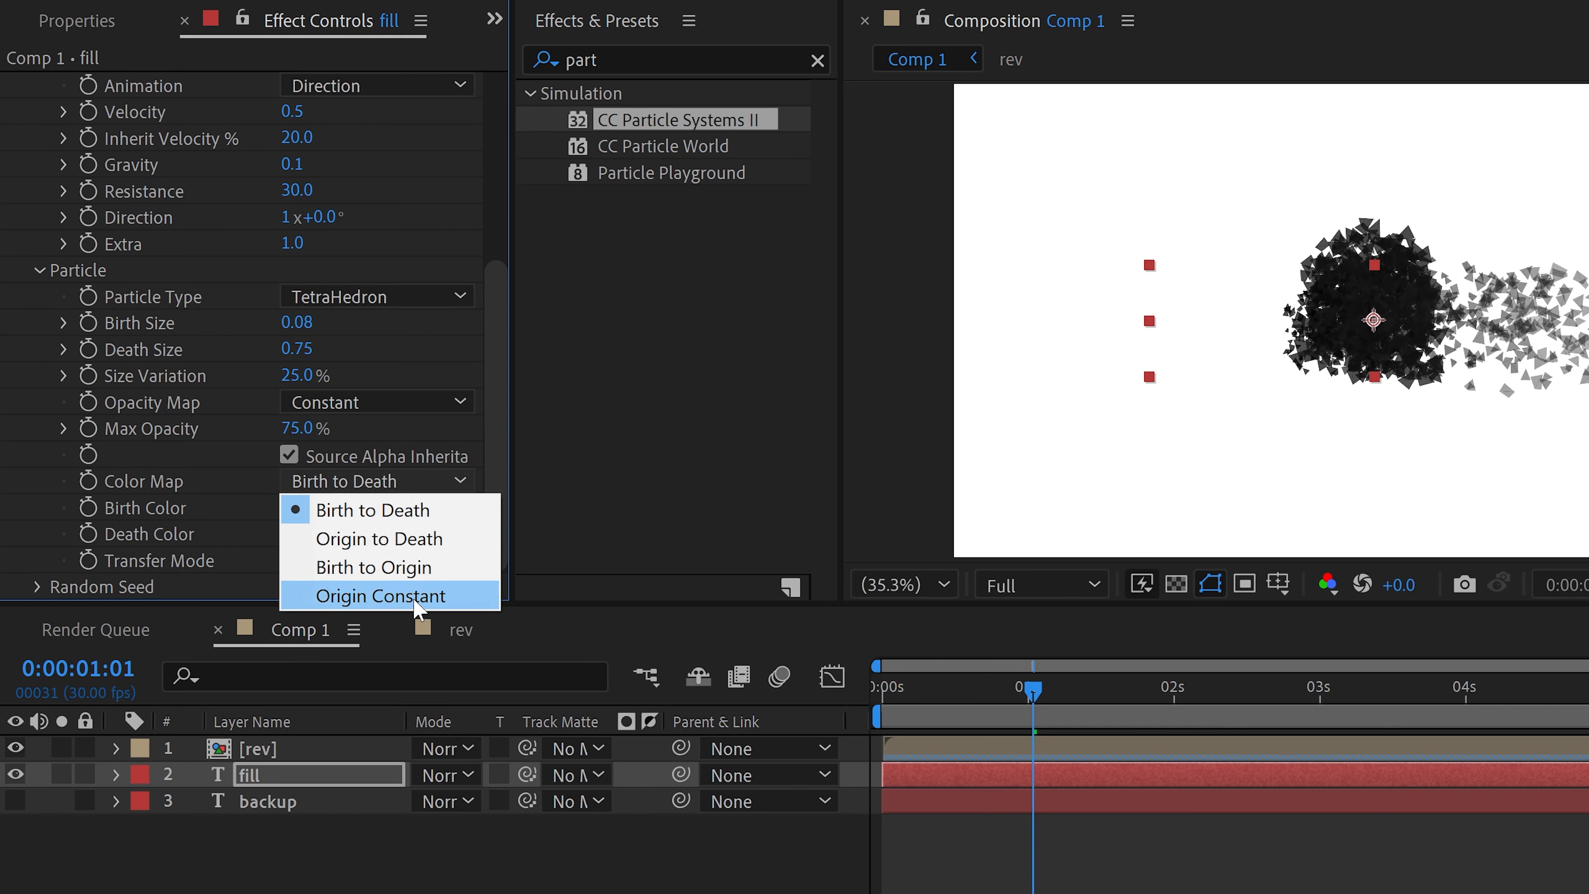
pyautogui.click(395, 595)
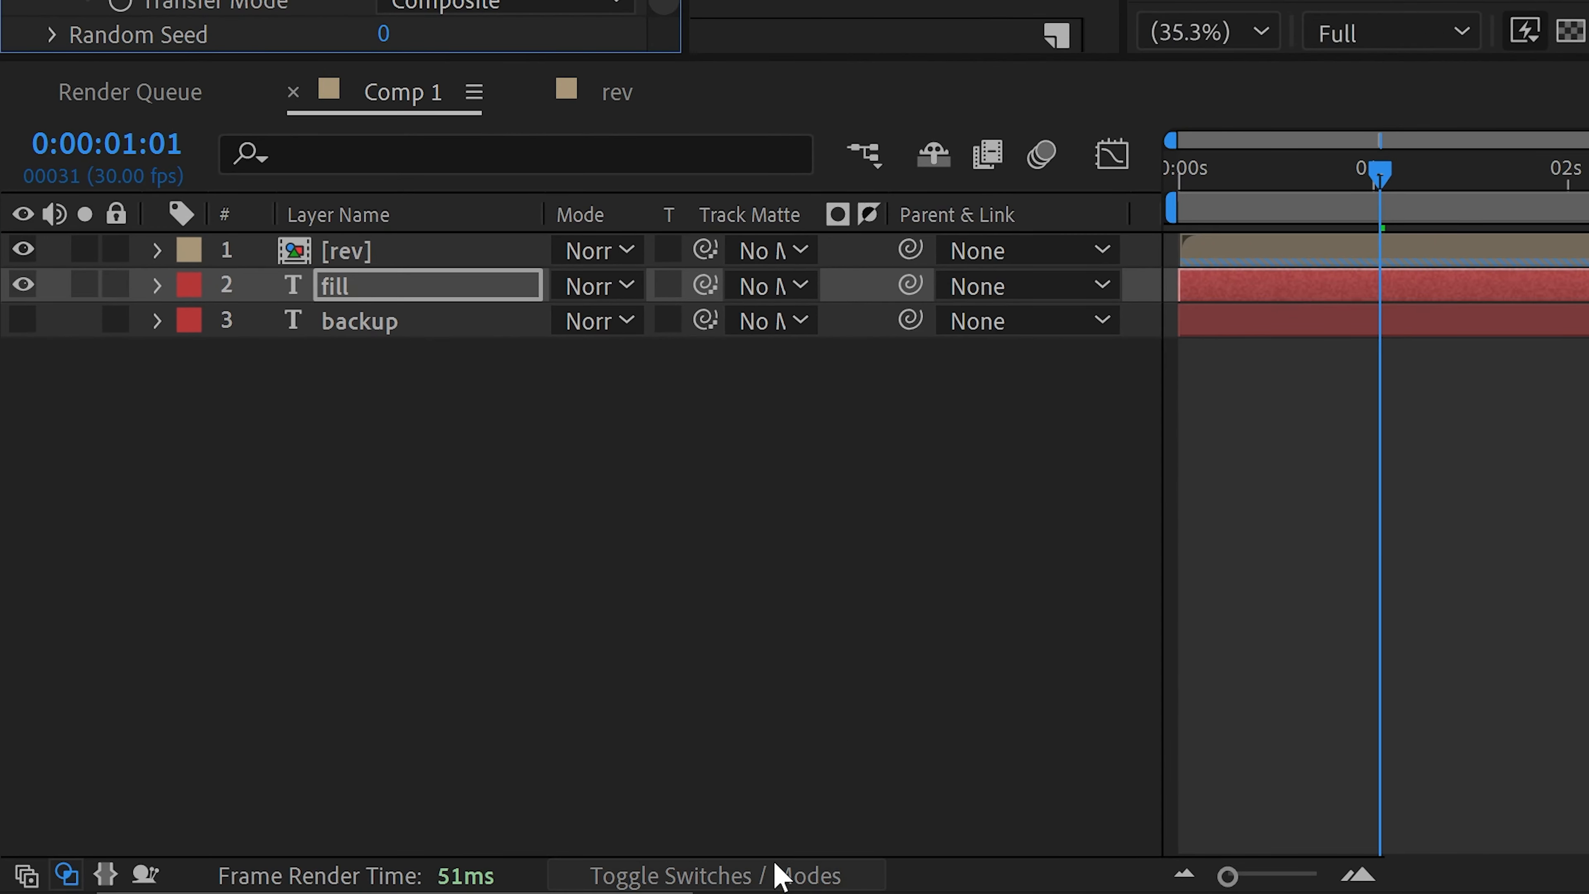
# Assign the backup layer as the track matte of the fill layer.
pyautogui.click(779, 875)
pyautogui.click(776, 874)
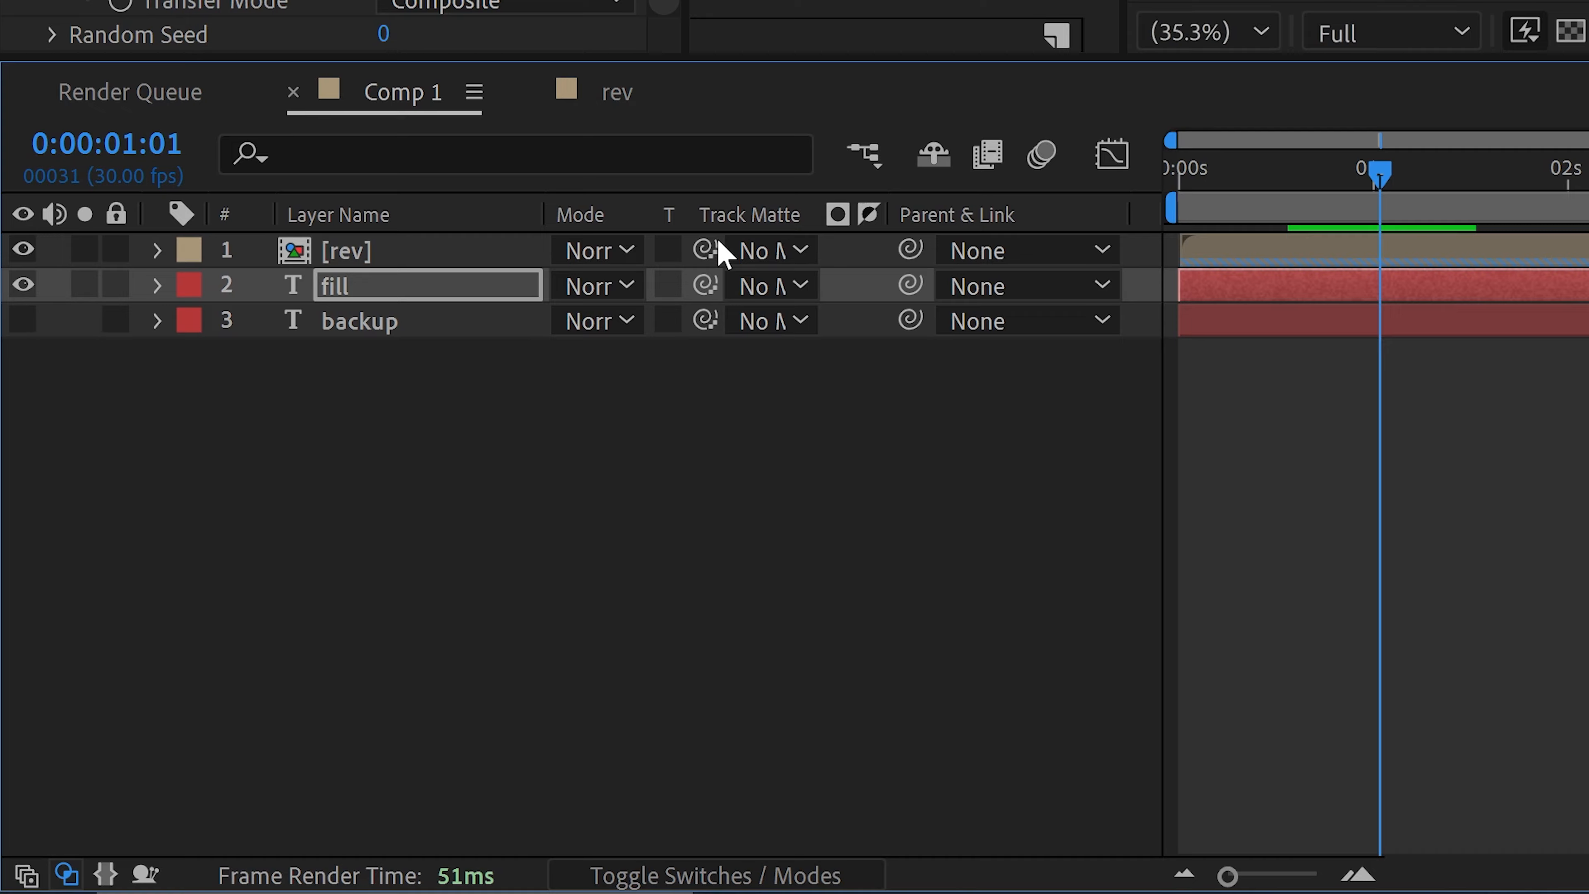
pyautogui.click(771, 288)
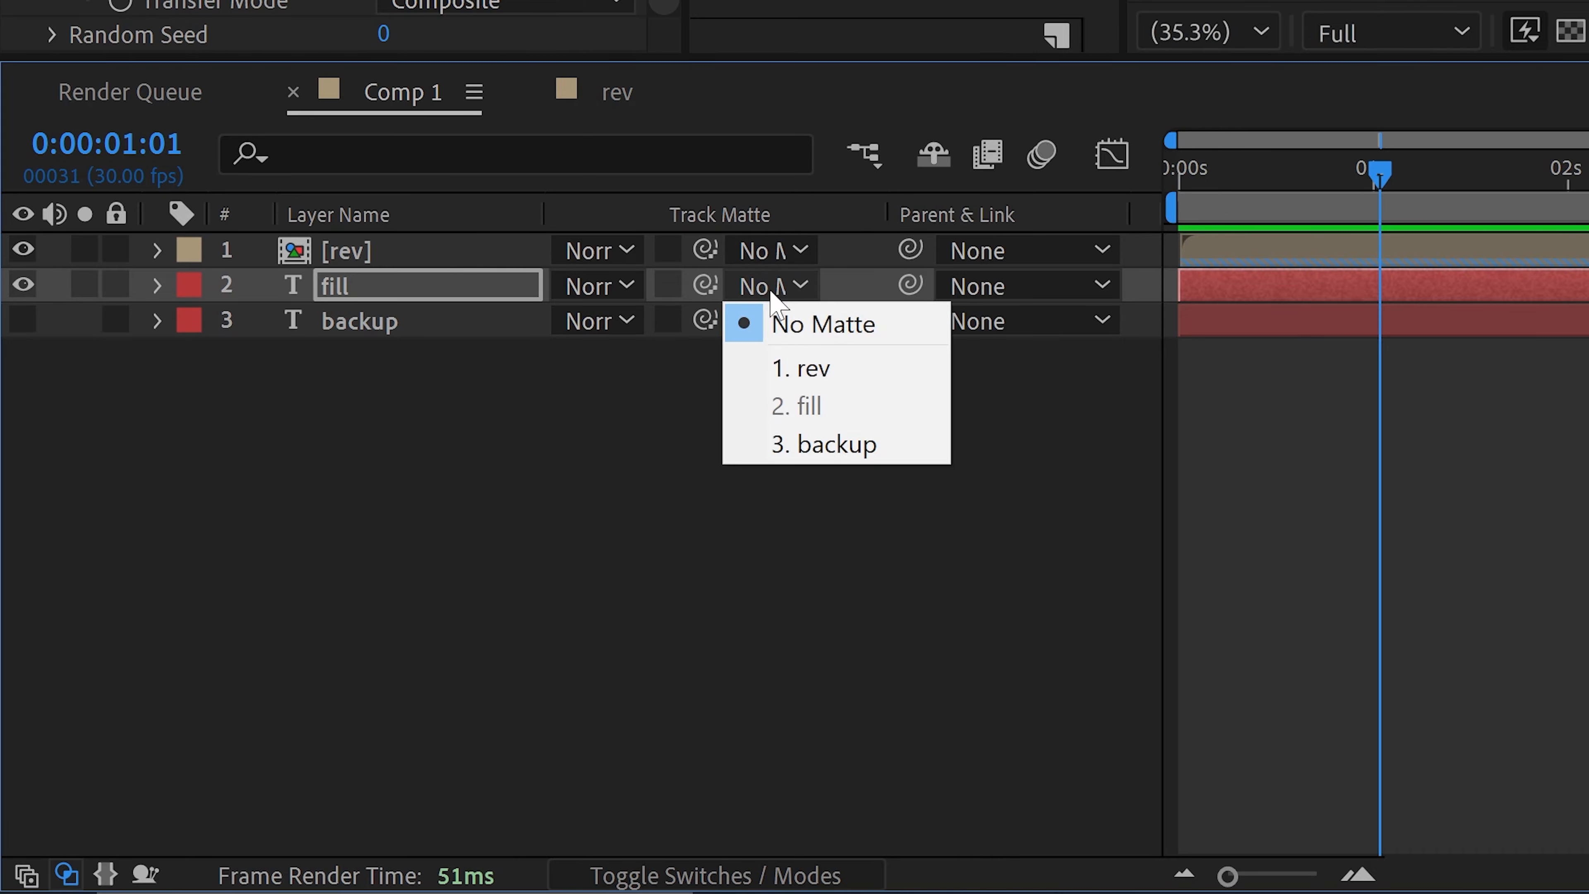
pyautogui.click(837, 443)
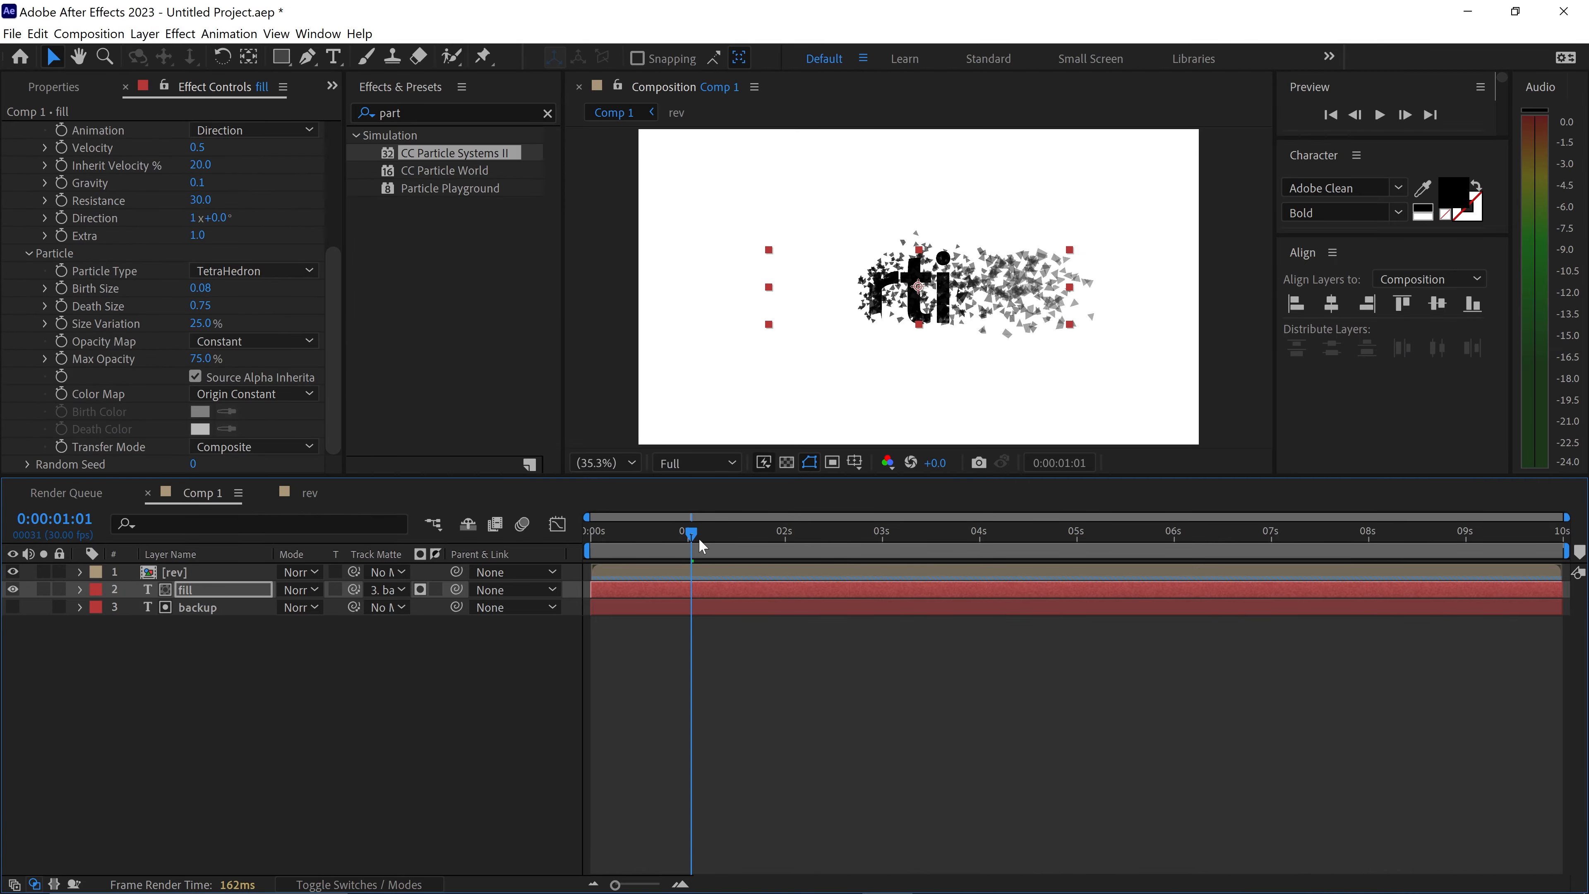
# Hide the rev layer and scrub back to 0:00:00:16 to check the fill layer alone.
pyautogui.moveTo(1140, 294); pyautogui.dragTo(1121, 295)
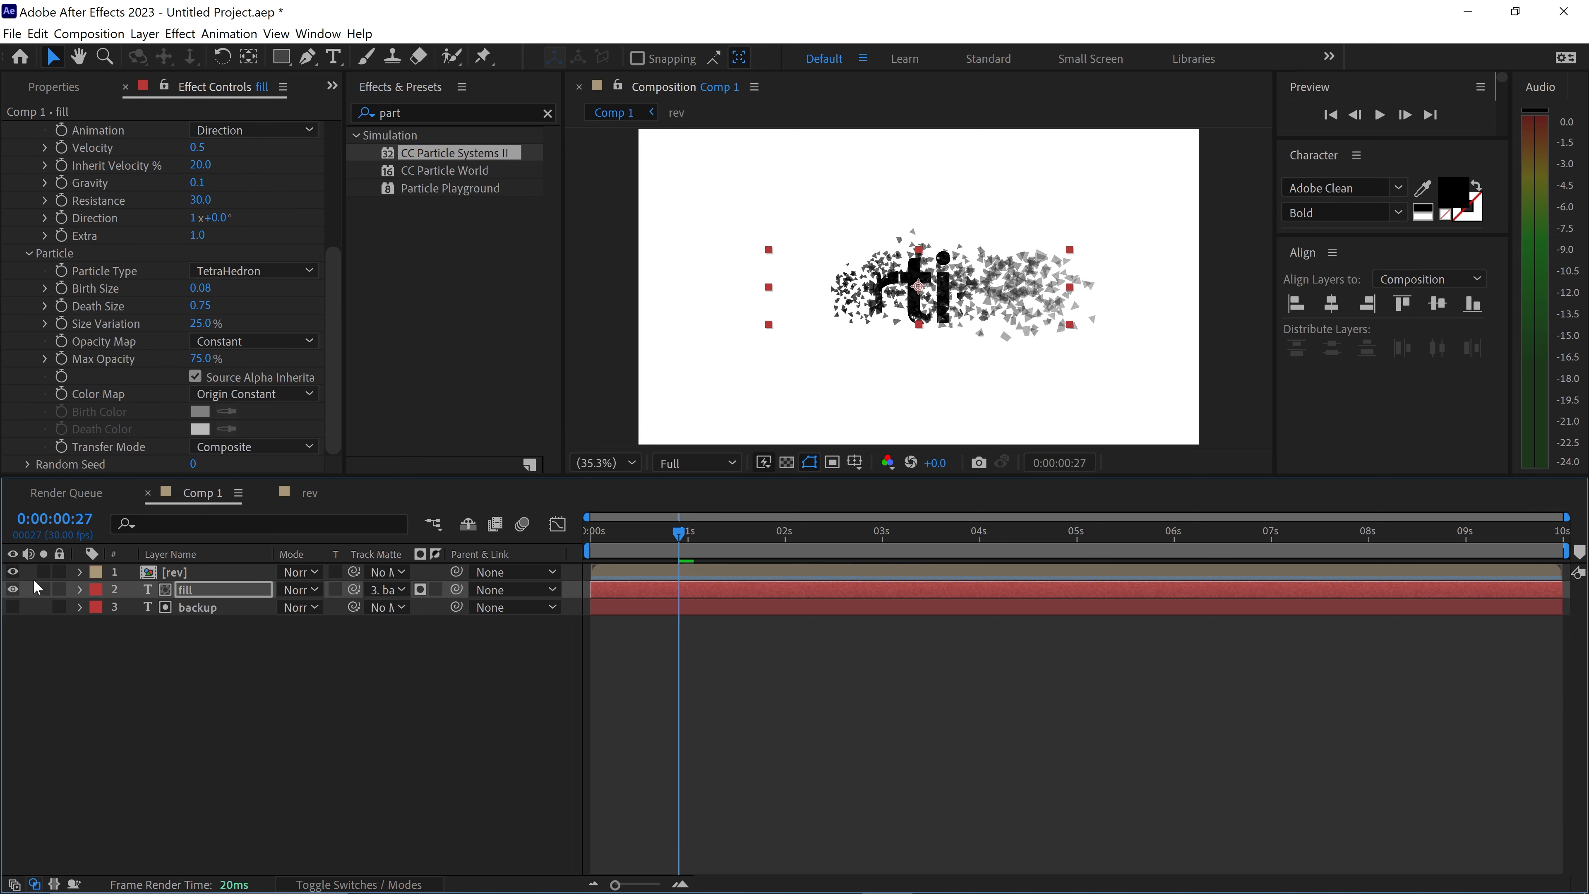
pyautogui.click(13, 572)
pyautogui.moveTo(681, 535); pyautogui.dragTo(642, 536)
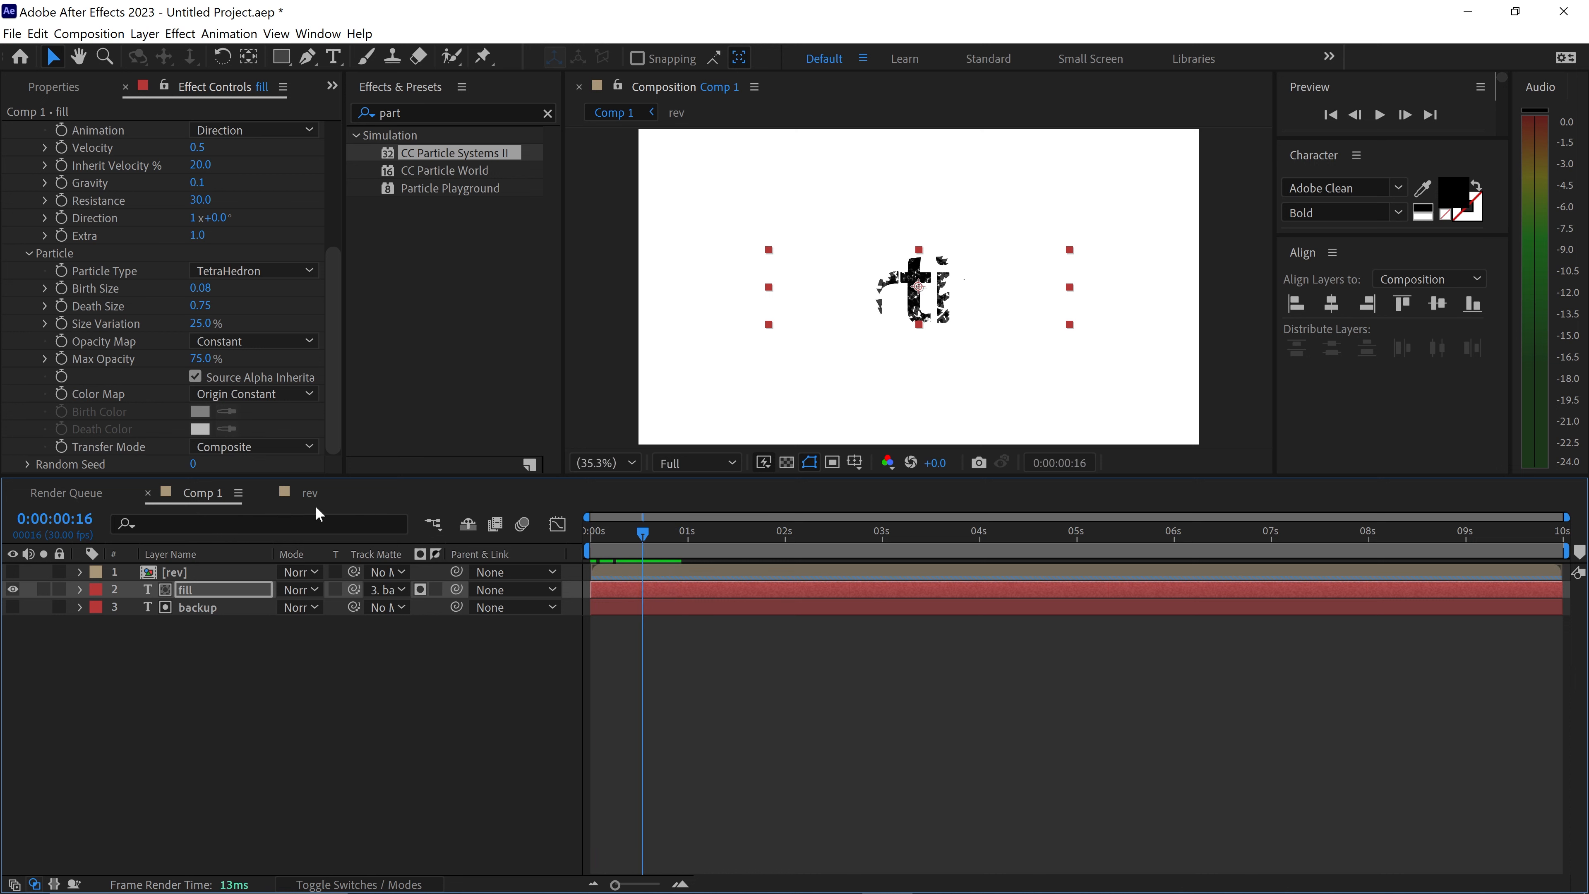
# Copy both Producer Position keyframes from the Particle layer in the rev composition and return to Comp 1.
pyautogui.click(296, 499)
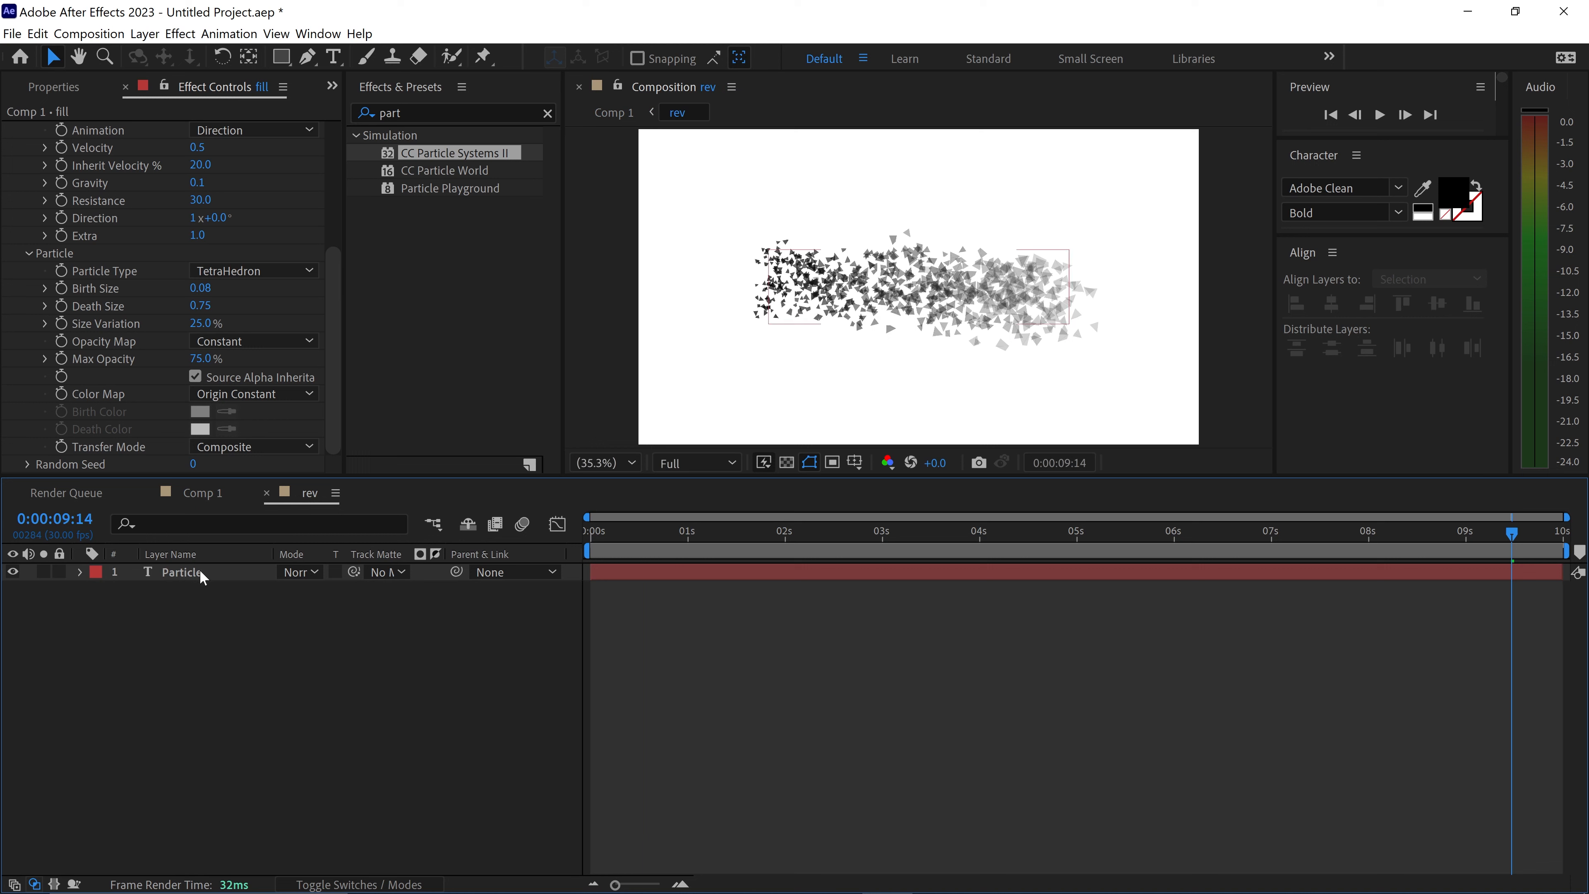
pyautogui.click(183, 574)
pyautogui.press('u')
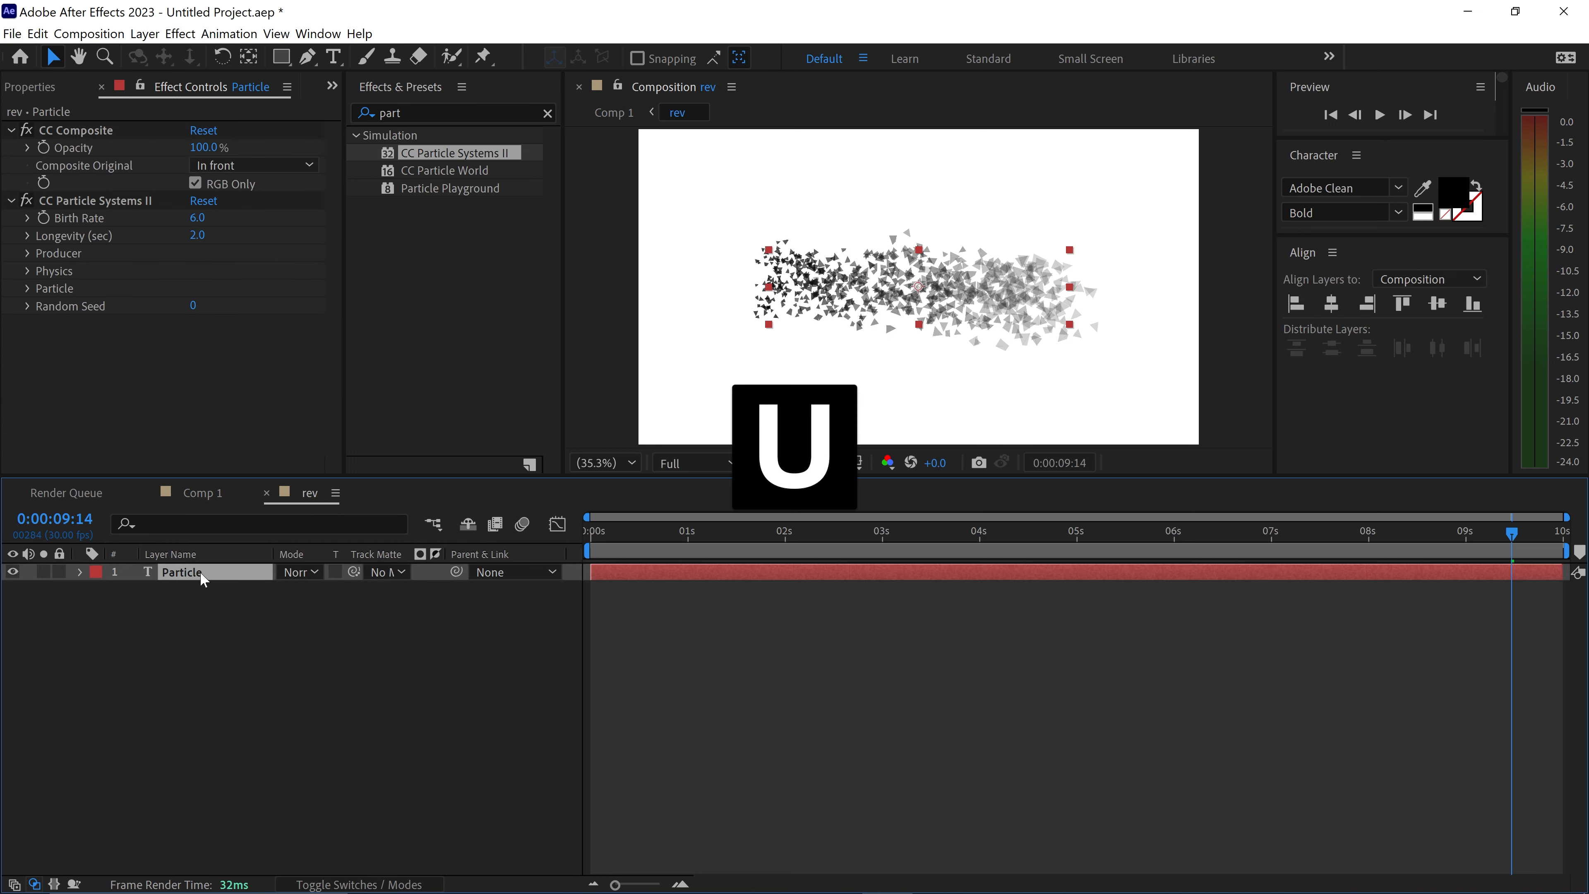
pyautogui.click(1225, 680)
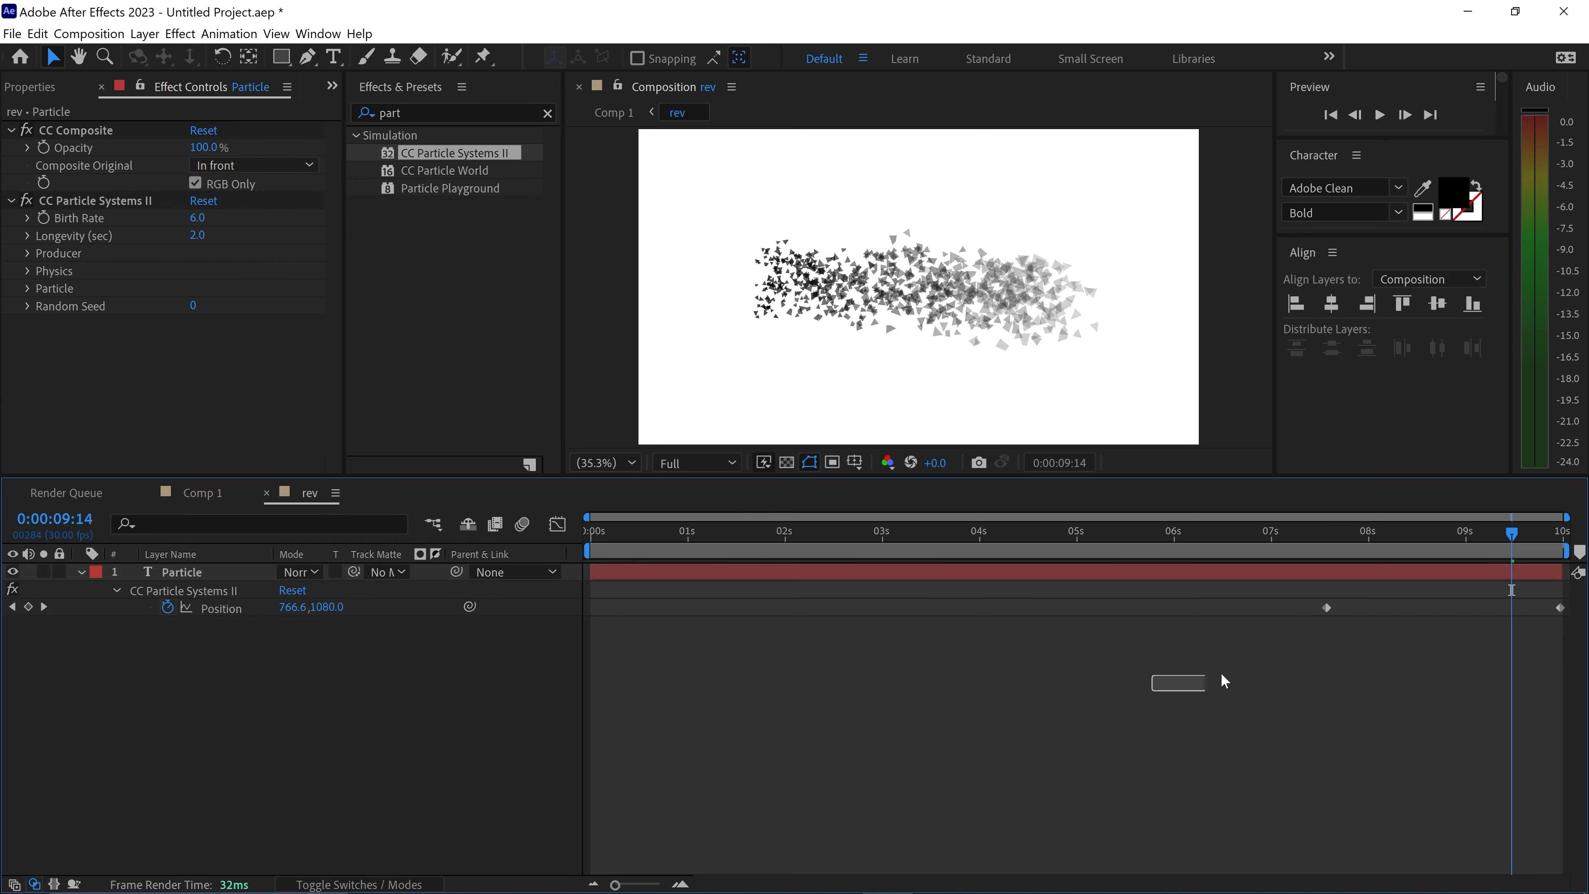
pyautogui.moveTo(1150, 692); pyautogui.dragTo(1583, 579)
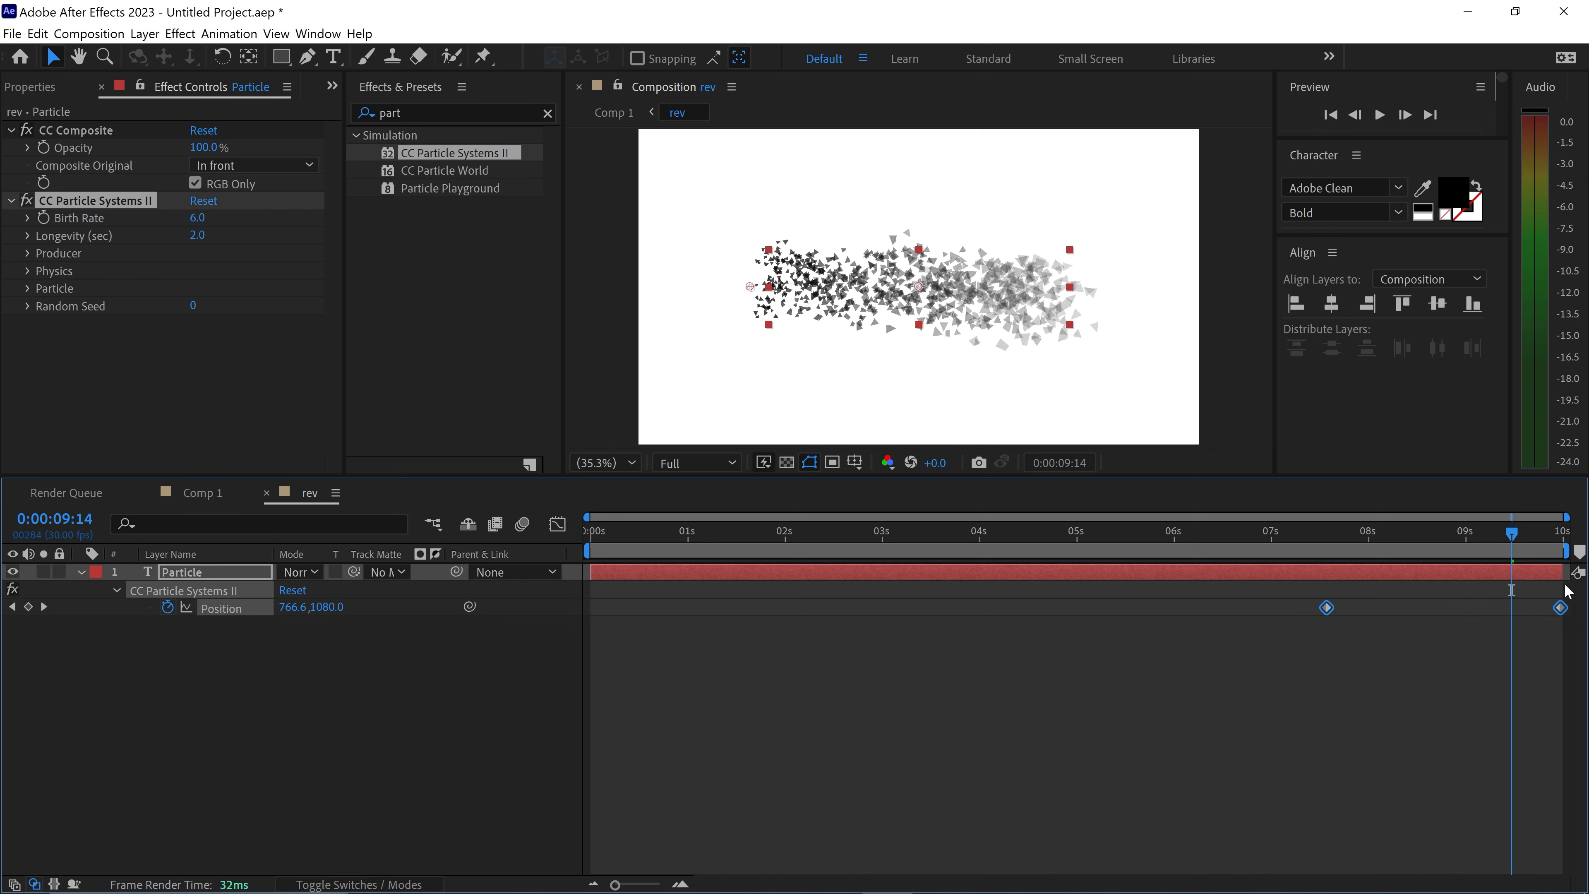
pyautogui.hotkey('ctrl', 'c')
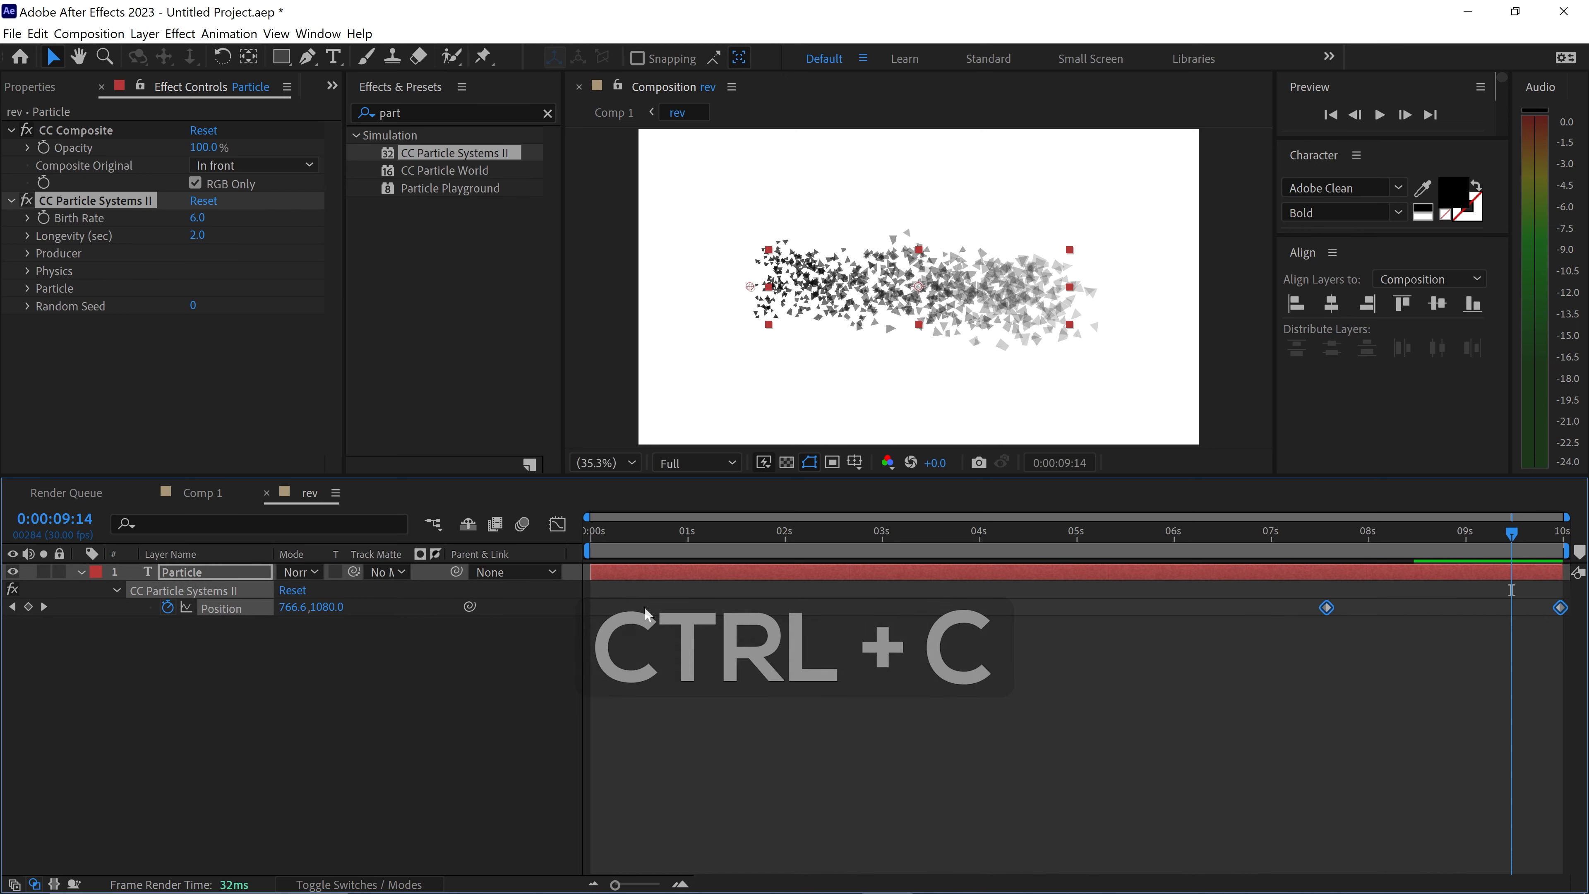
pyautogui.click(201, 494)
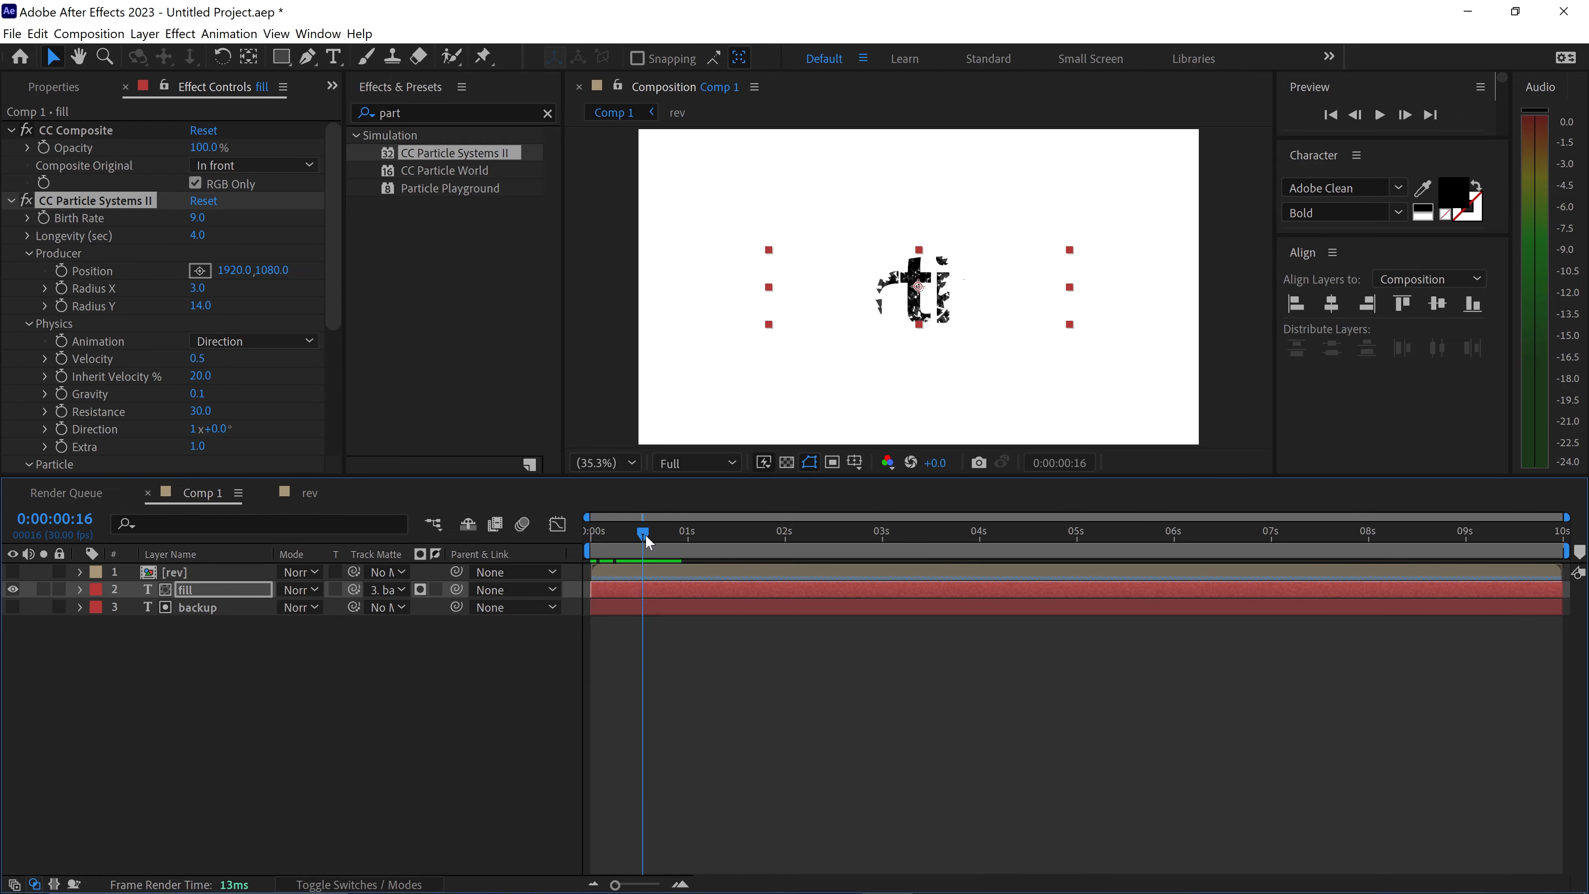
# Paste the copied Producer Position keyframes onto the fill layer's CC Particle Systems II Position at 0:00:00:00.
pyautogui.moveTo(643, 534); pyautogui.dragTo(588, 535)
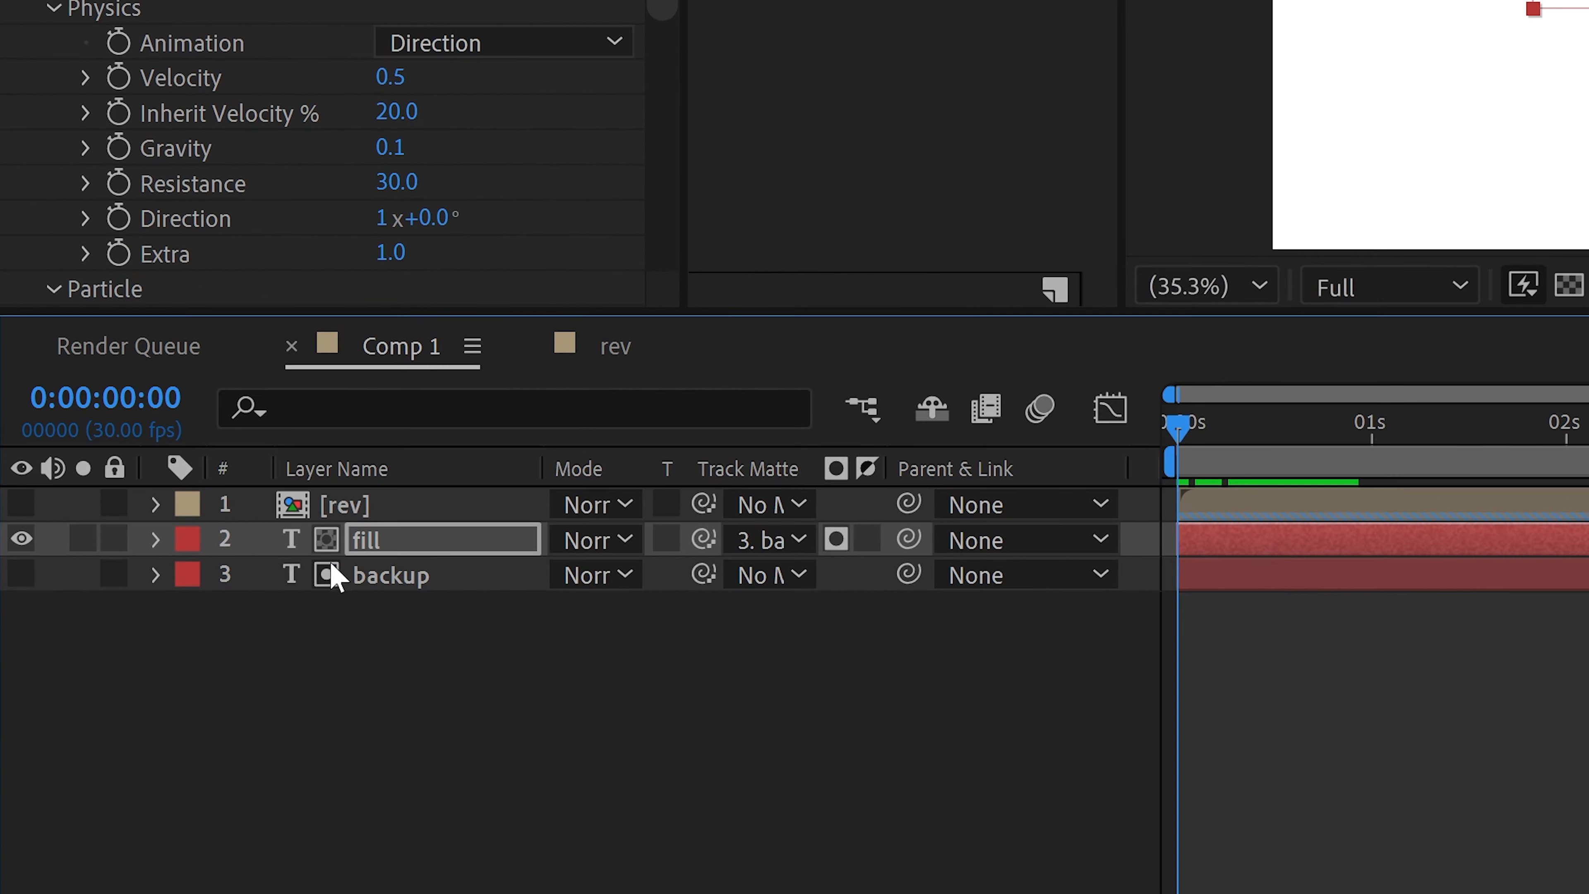
pyautogui.click(115, 566)
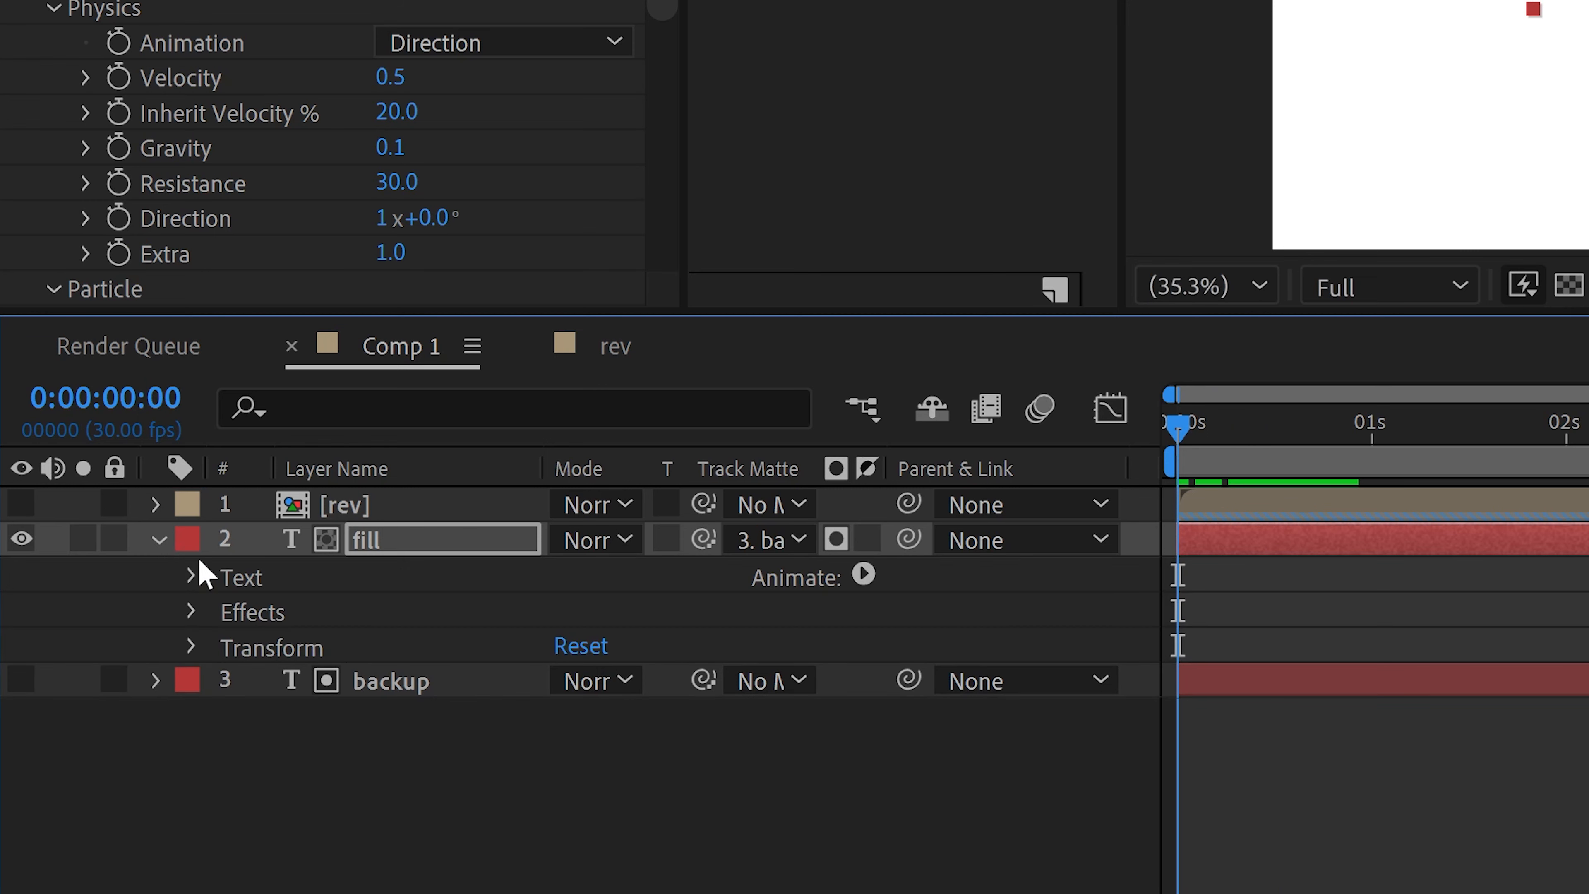
pyautogui.click(192, 612)
pyautogui.click(228, 683)
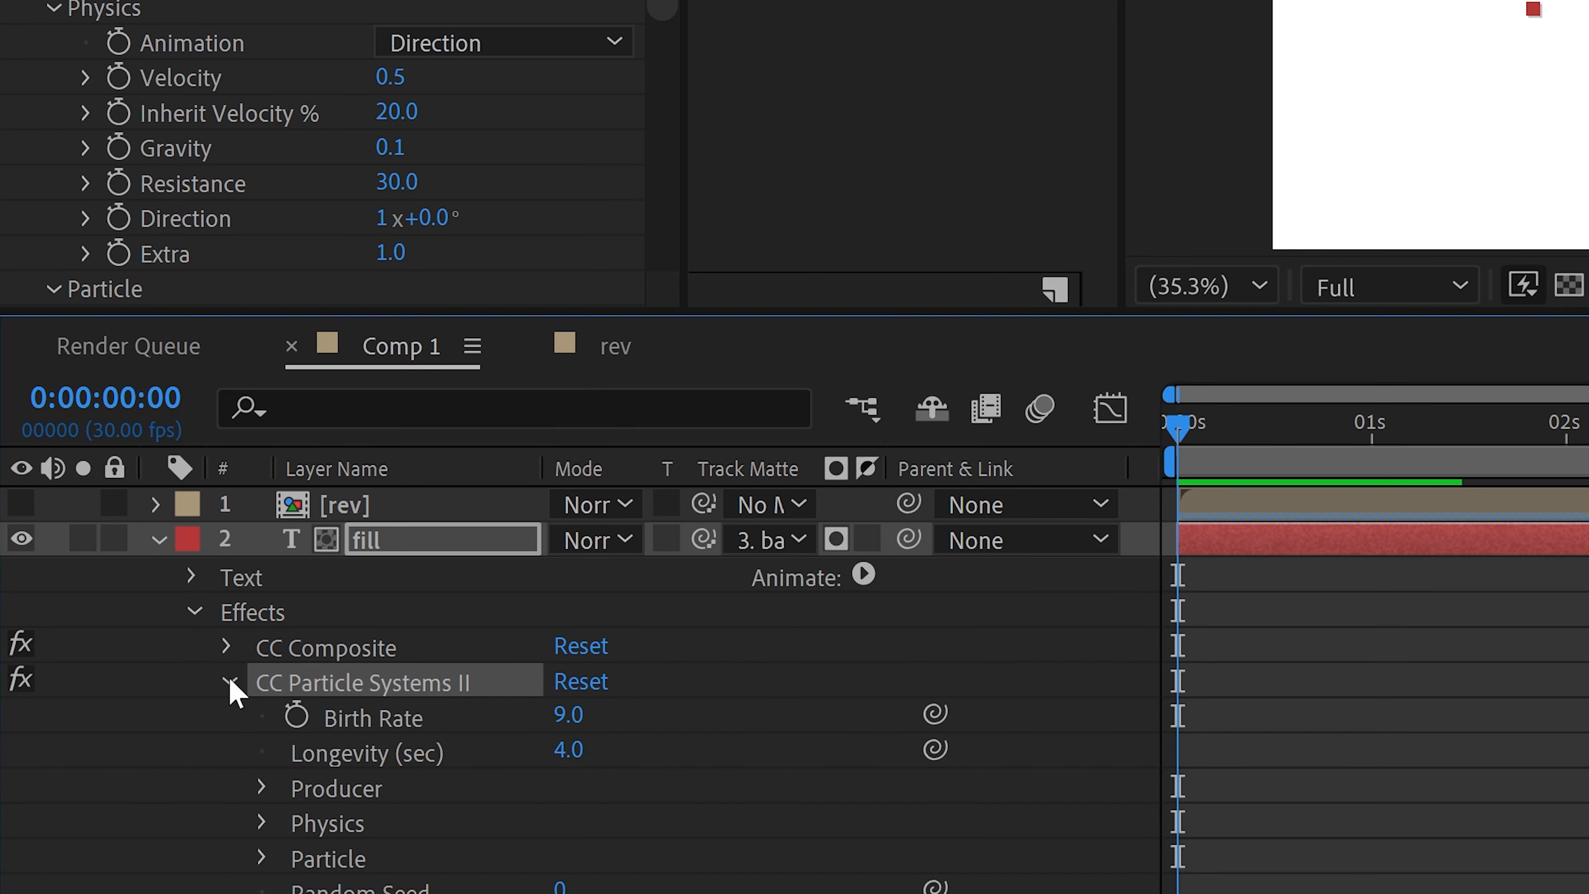
pyautogui.click(263, 778)
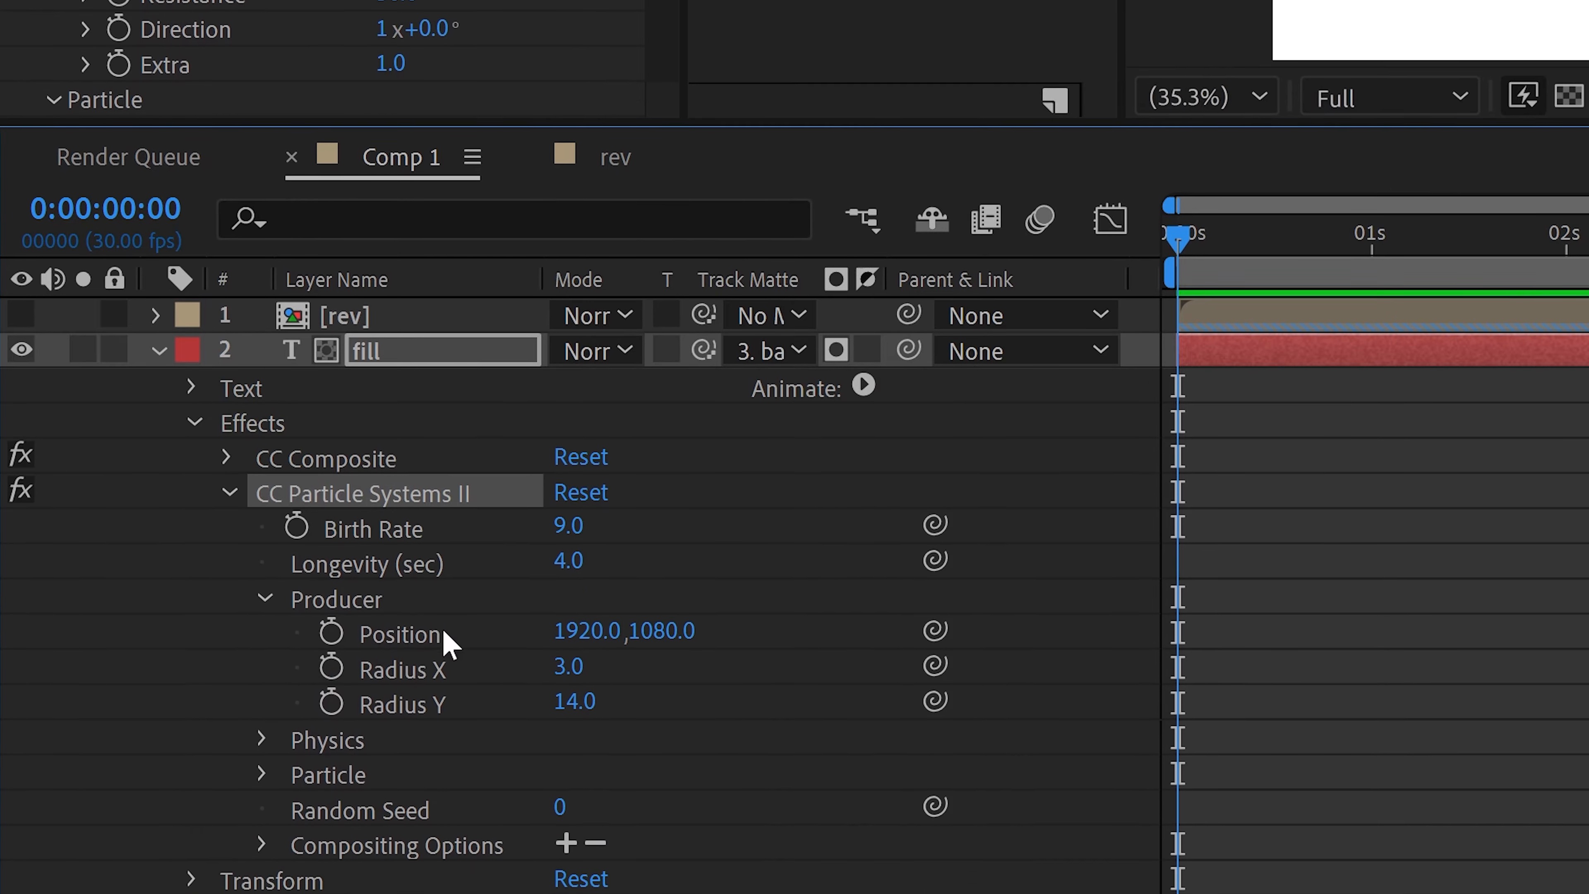
pyautogui.click(407, 813)
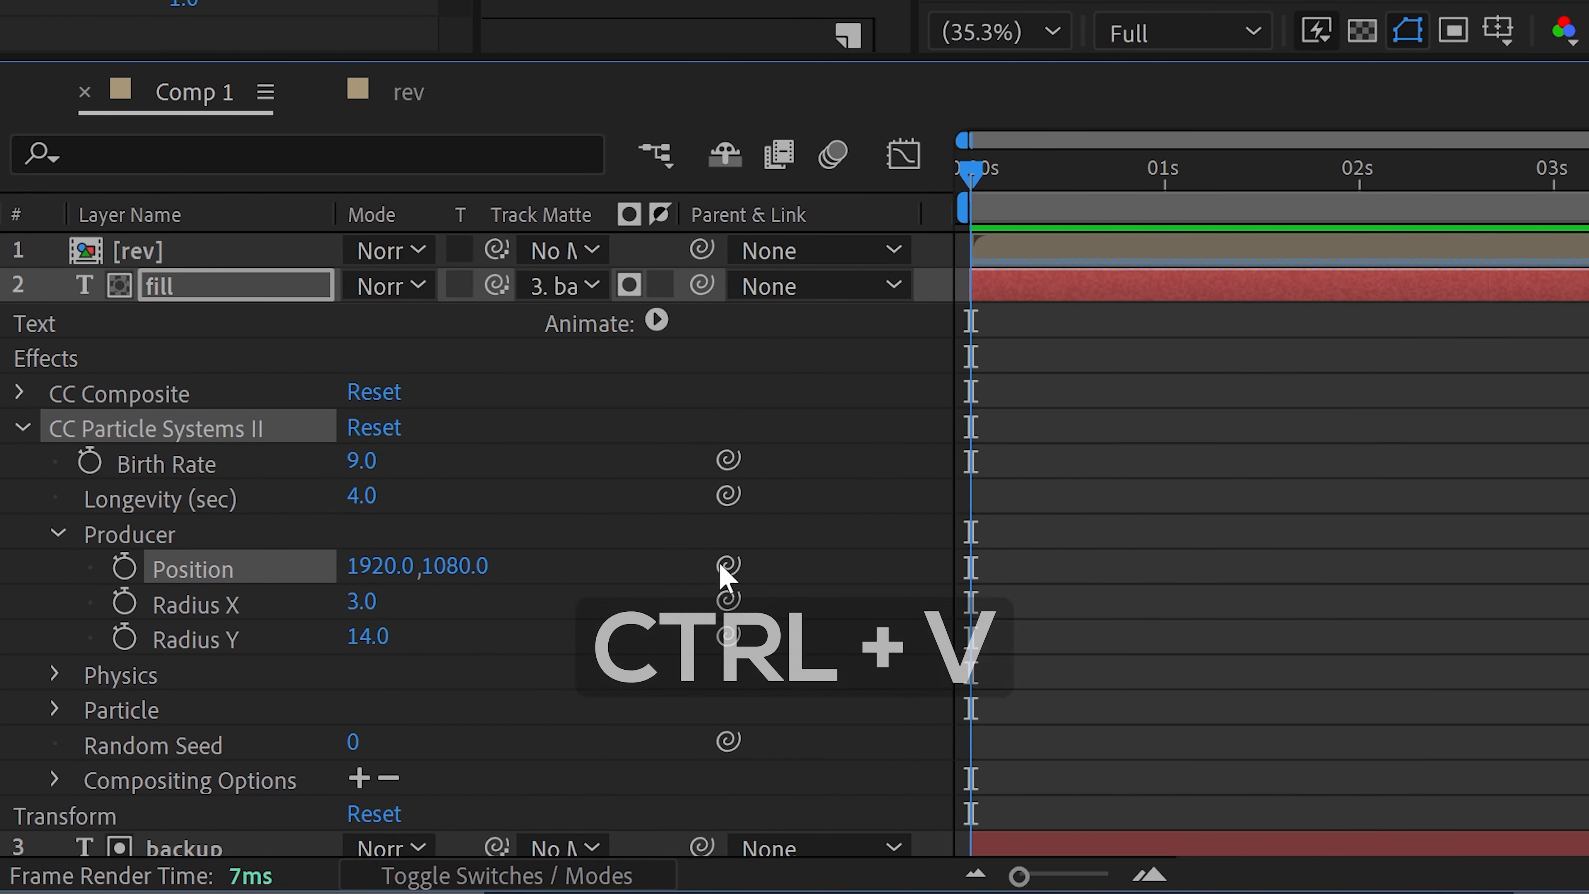
pyautogui.hotkey('ctrl', 'v')
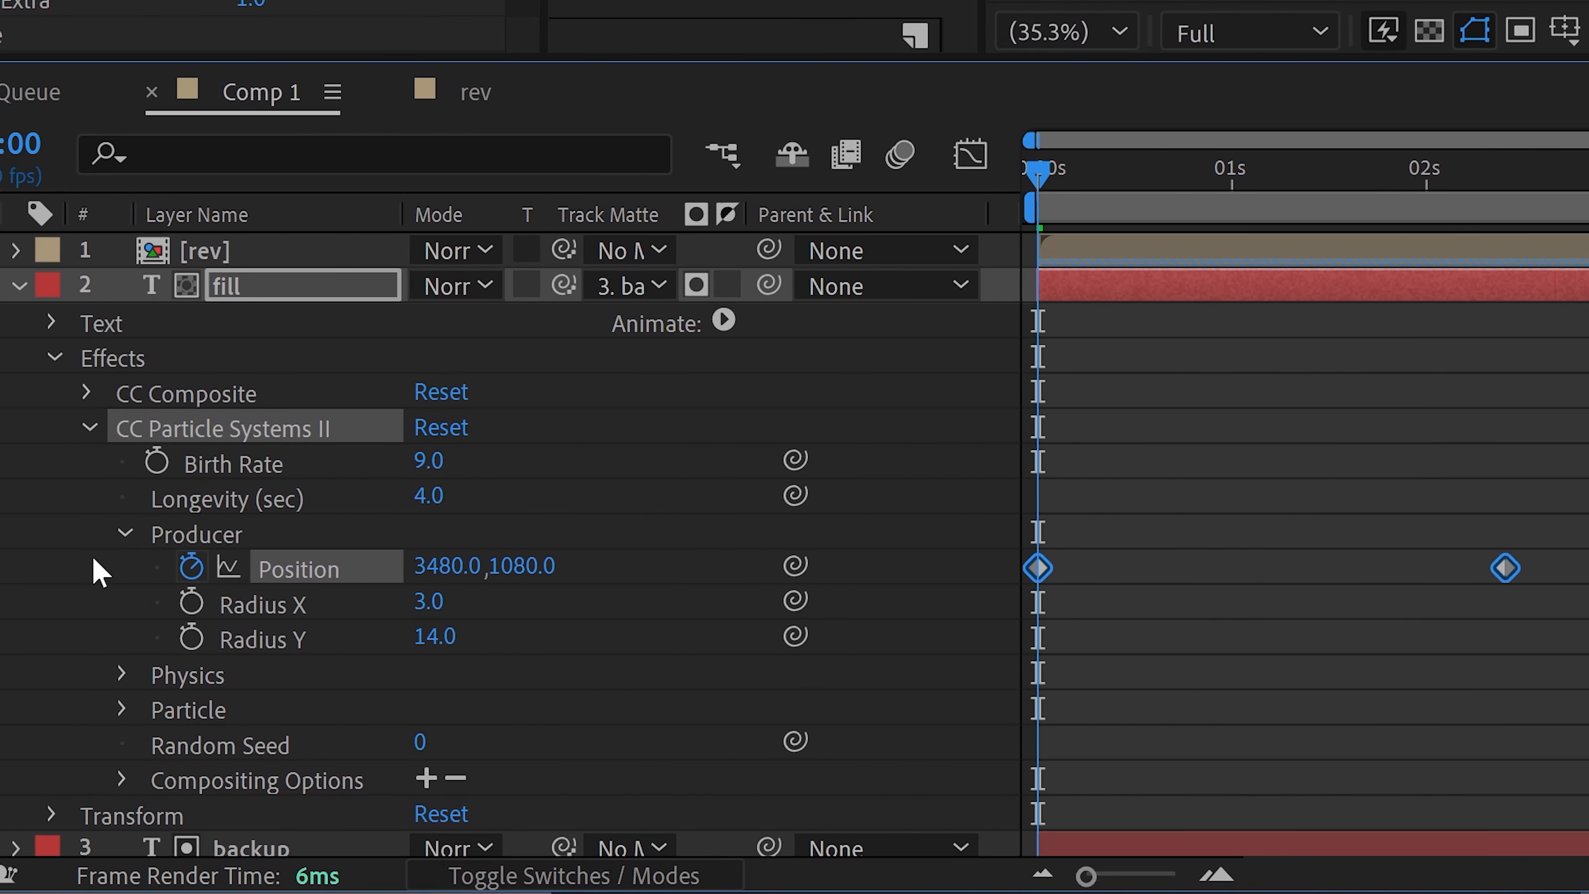
# Swap the fill layer's Position keyframes so the producer travels from 52.6,1080.0 at 0:00:00:00 to 3480.0,1080.0 at 0:00:02:12.
pyautogui.click(83, 566)
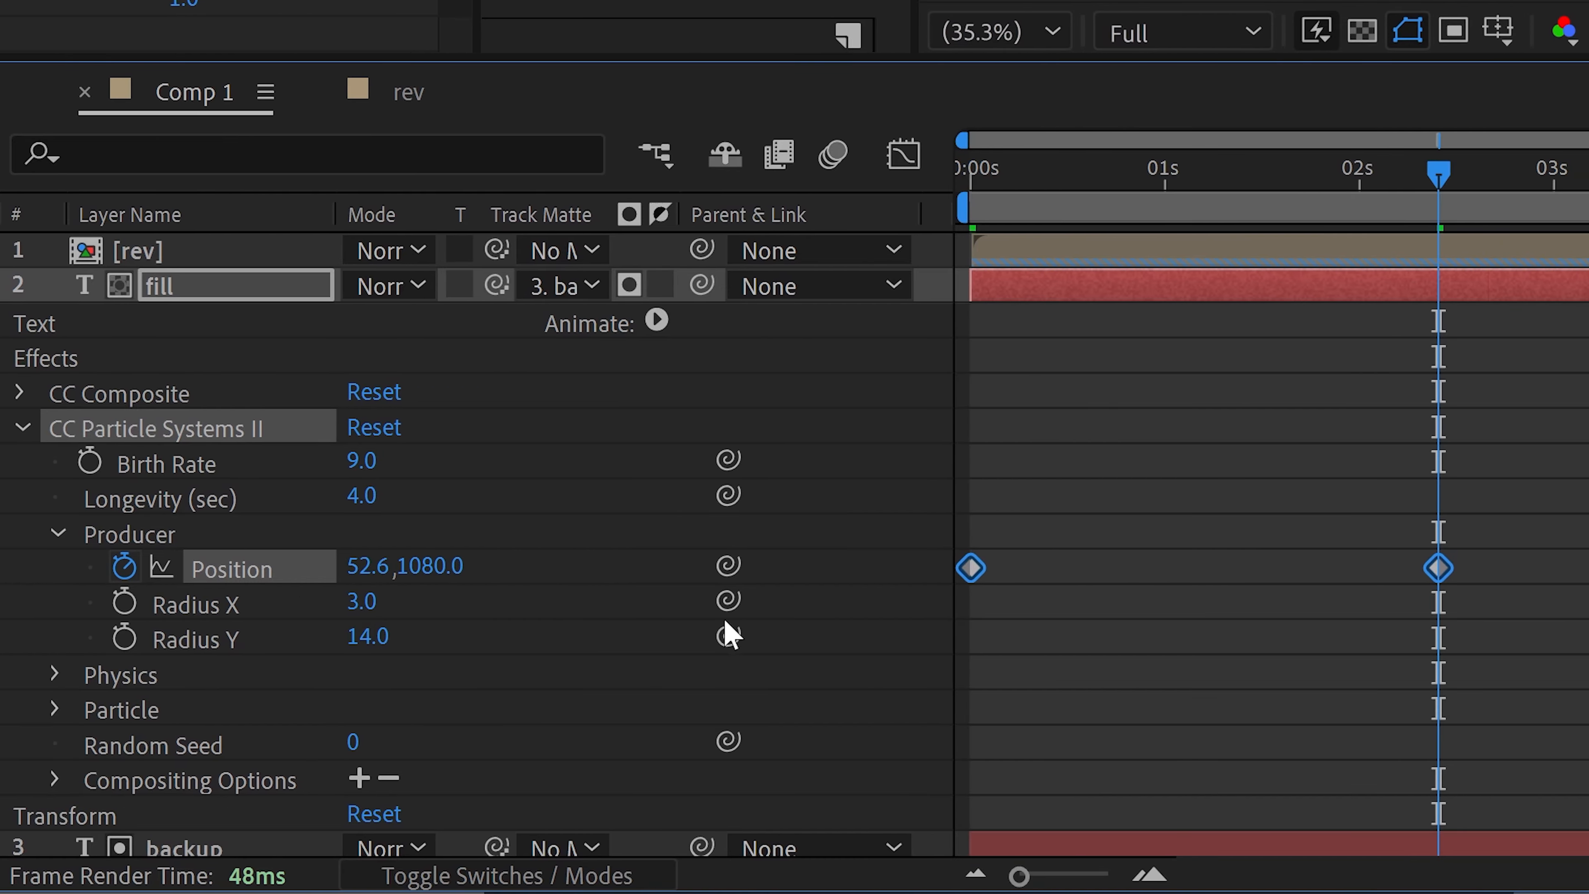
pyautogui.moveTo(1439, 568); pyautogui.dragTo(1256, 569)
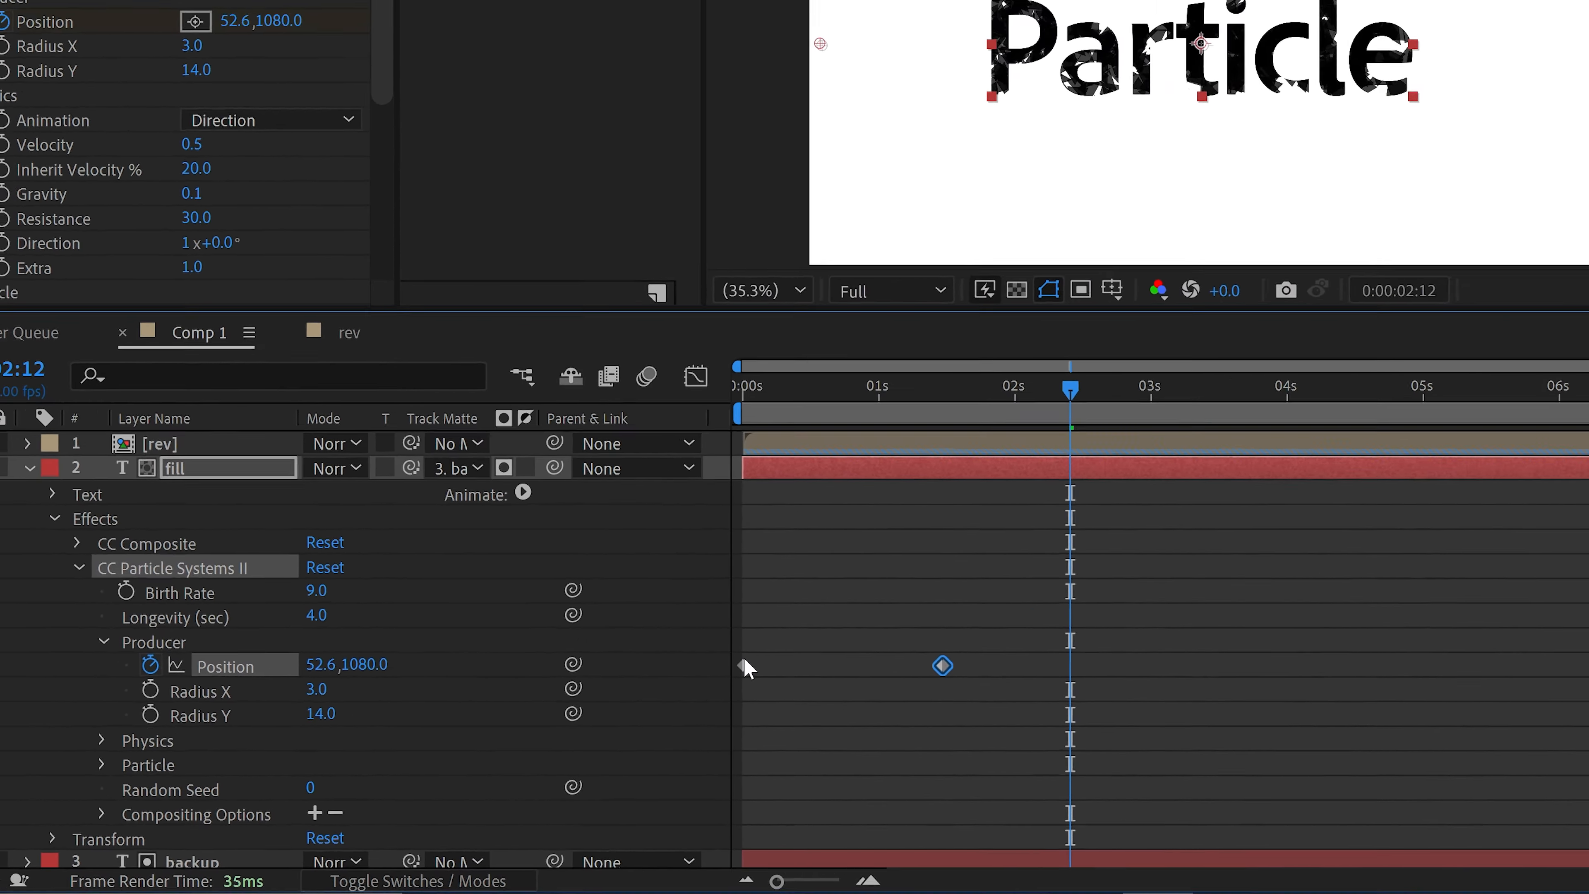
pyautogui.moveTo(971, 568); pyautogui.dragTo(1437, 582)
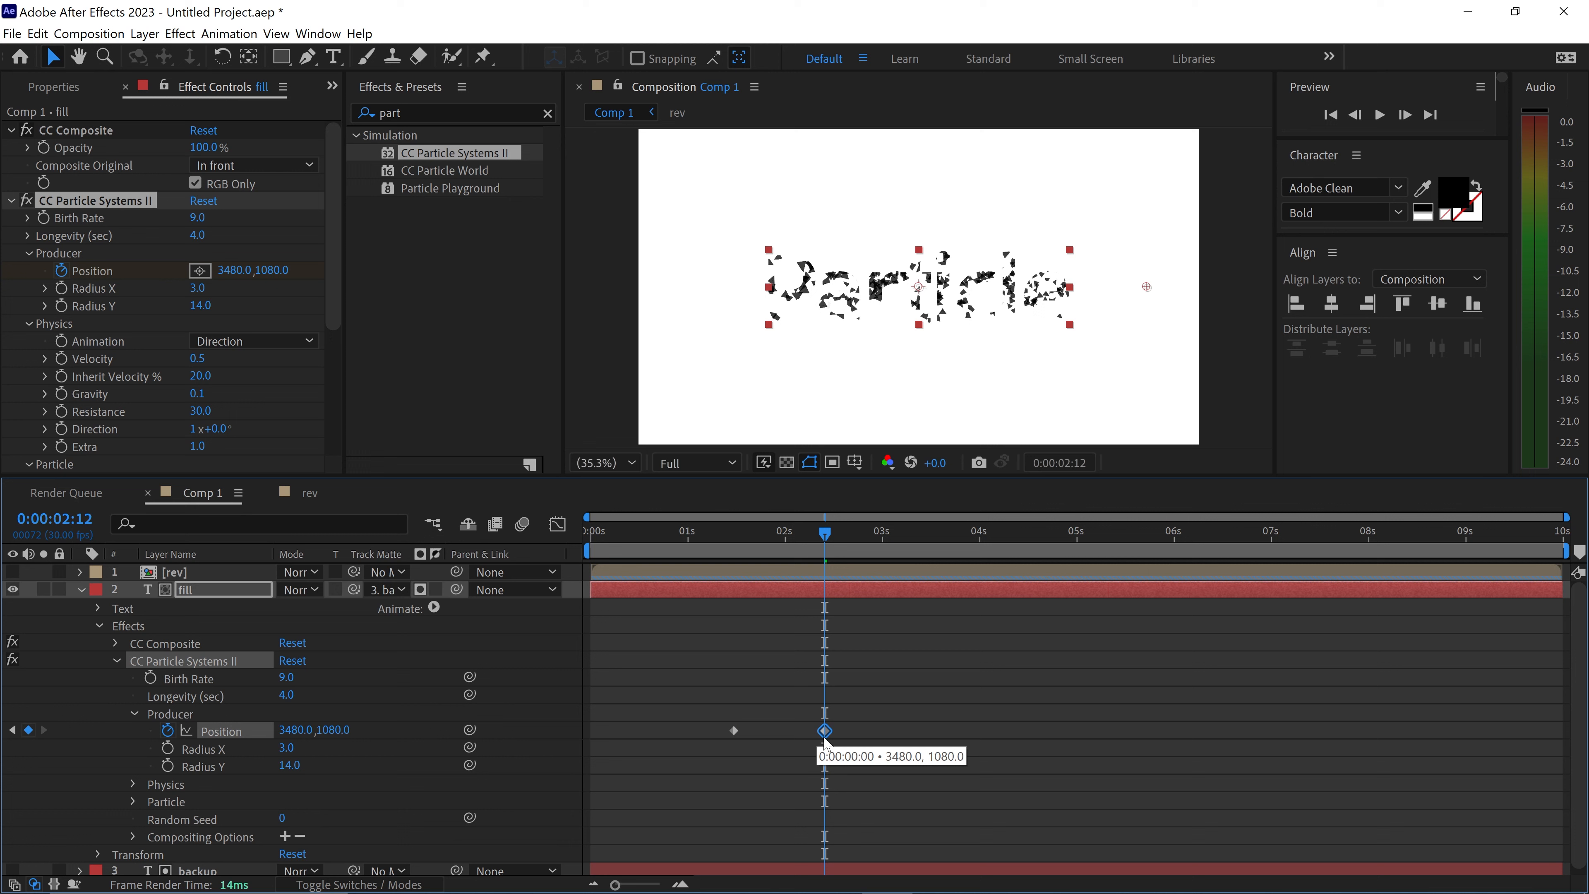
pyautogui.moveTo(826, 742); pyautogui.dragTo(595, 726)
pyautogui.click(601, 538)
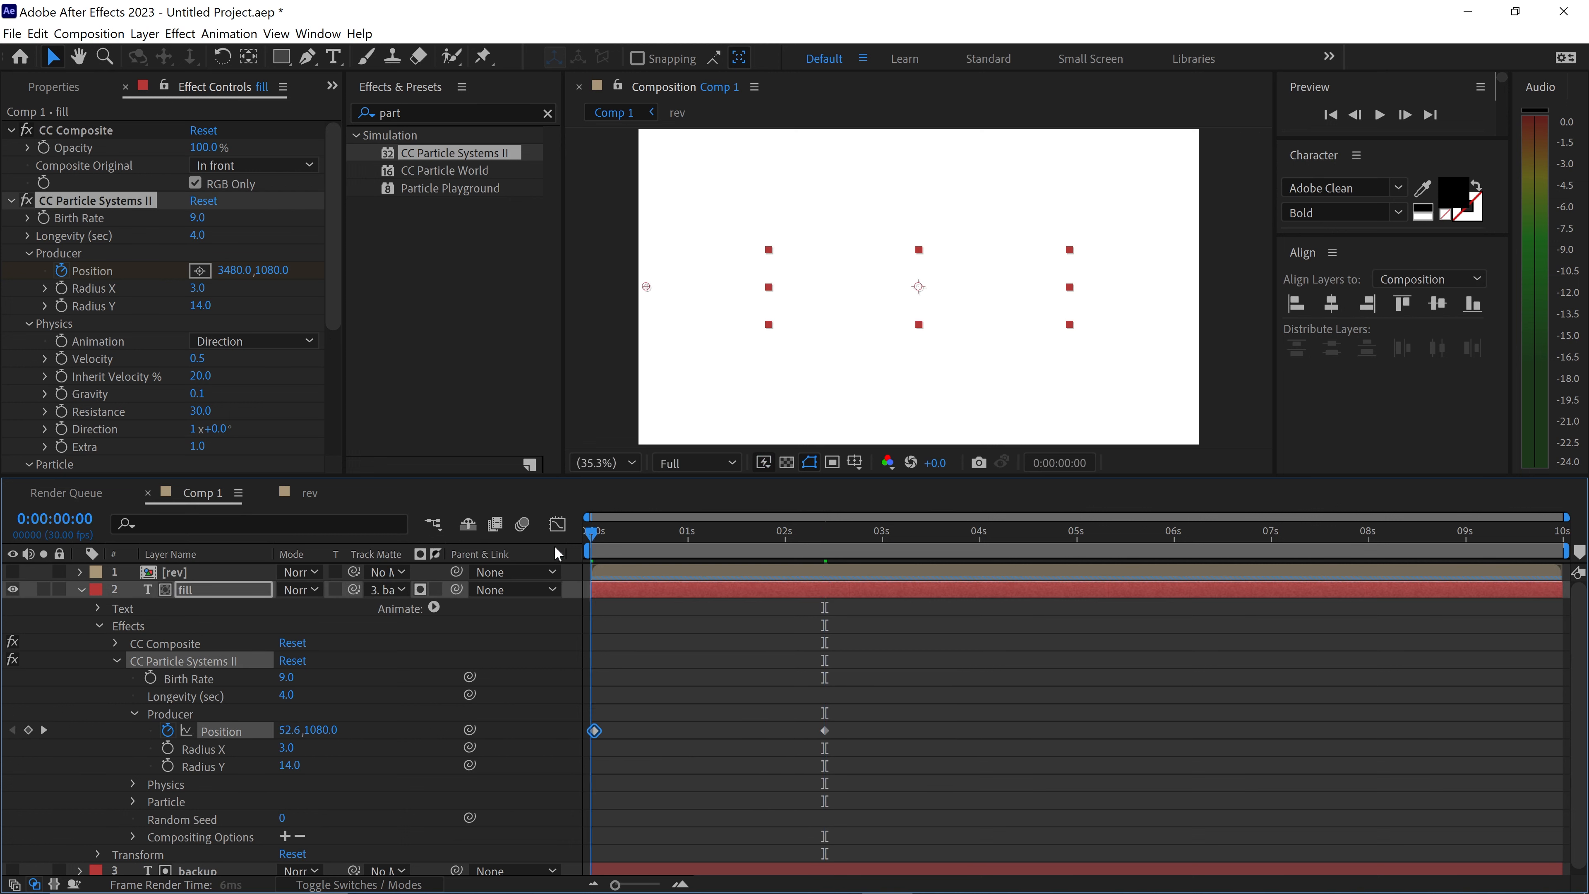
pyautogui.click(626, 729)
pyautogui.moveTo(592, 533); pyautogui.dragTo(436, 611)
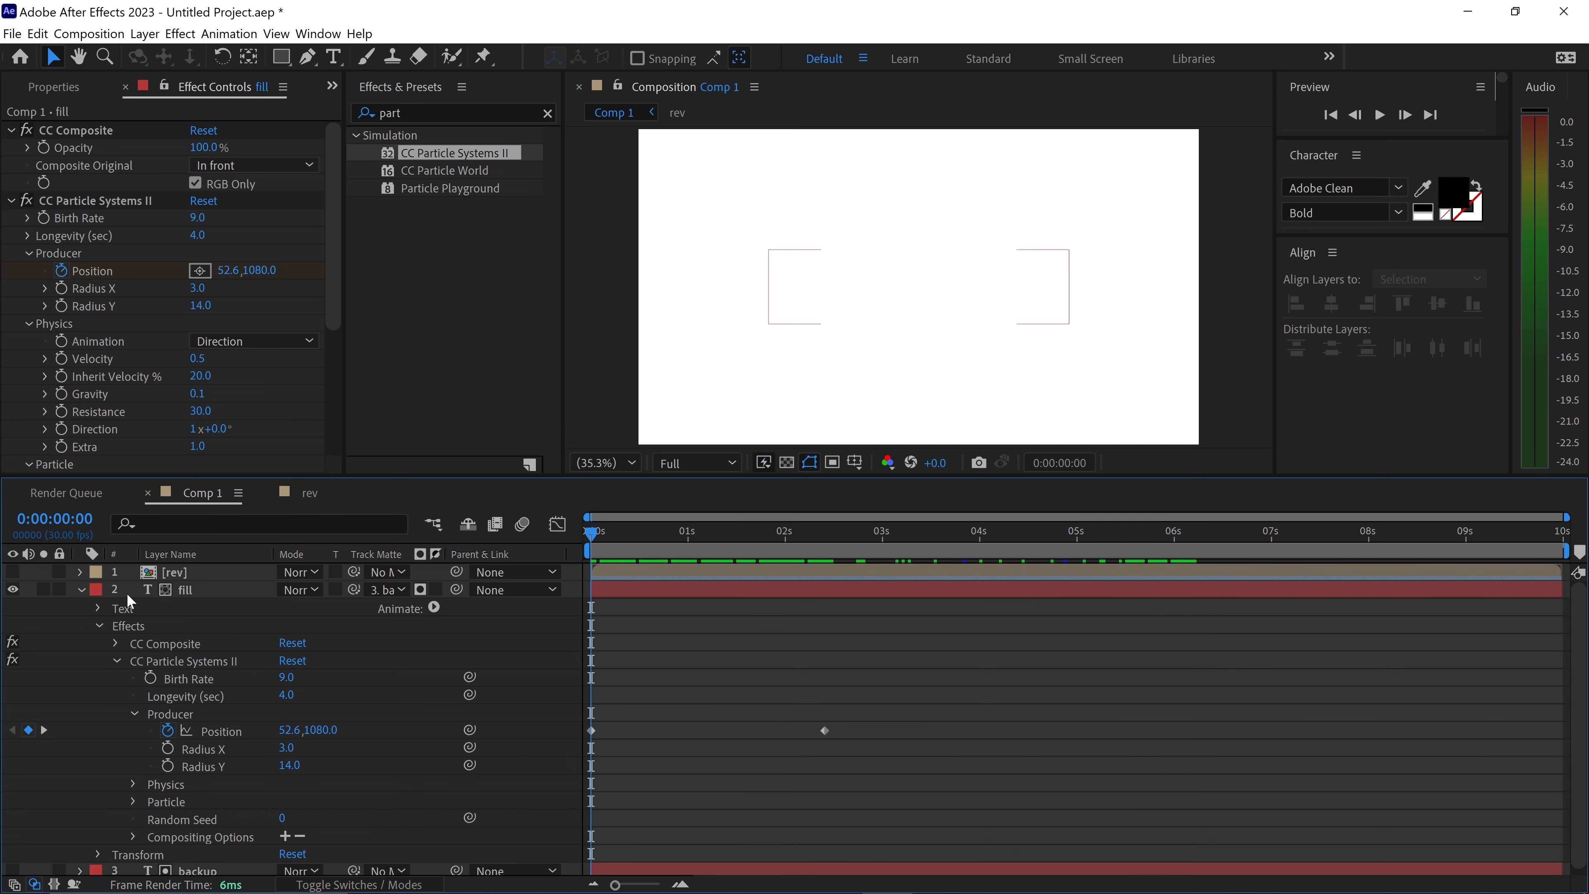
# Collapse the fill layer, unhide the rev layer and add a 100% Opacity keyframe to it at 0:00:00:00.
pyautogui.click(83, 590)
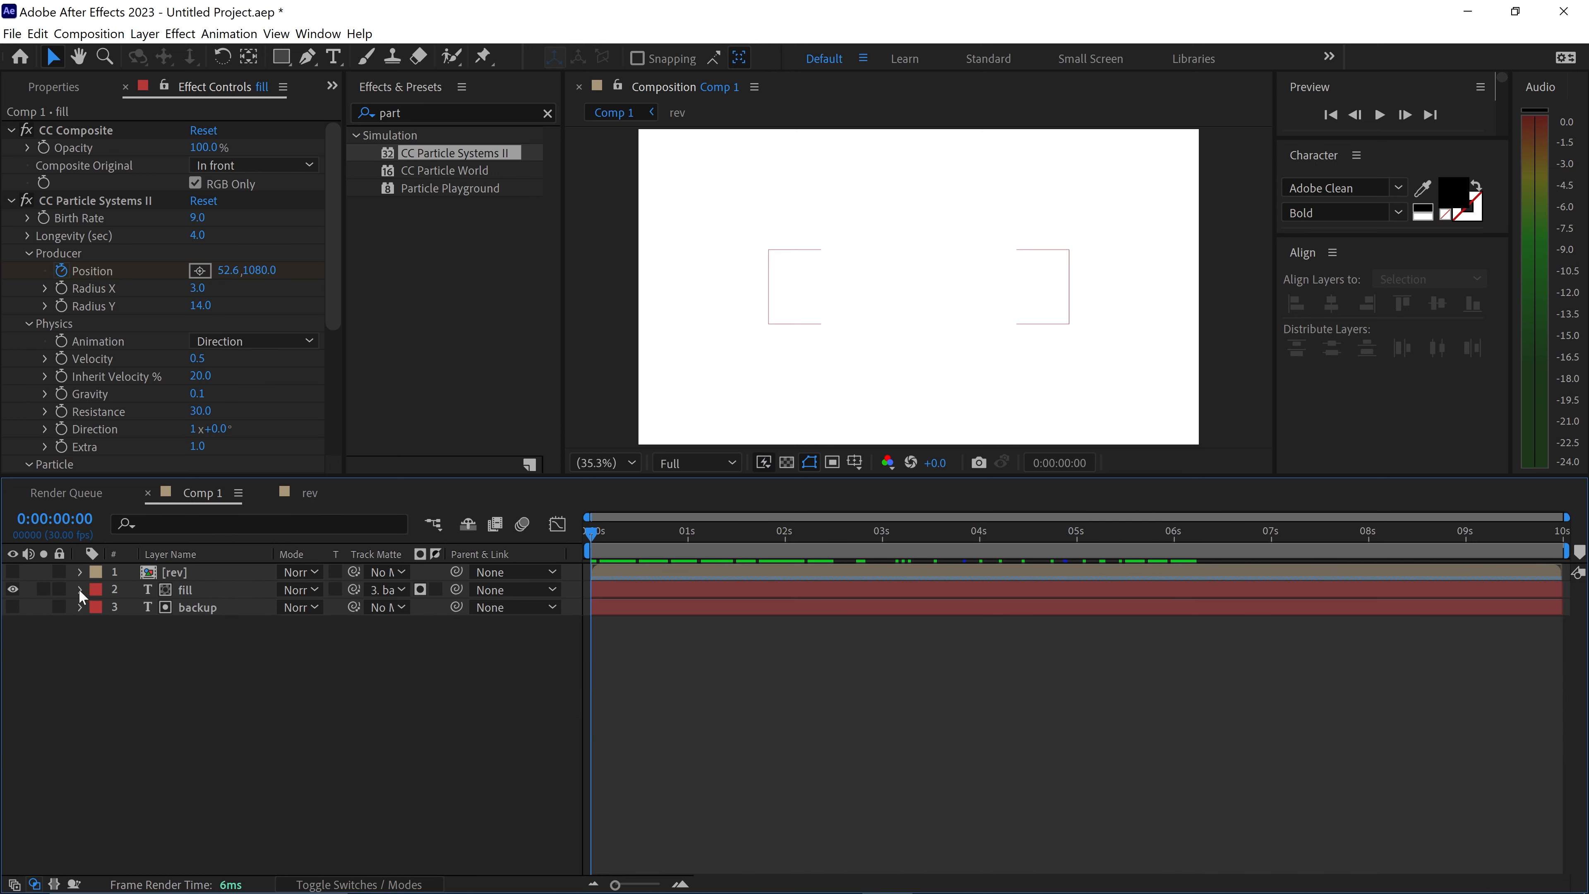
pyautogui.moveTo(11, 575); pyautogui.dragTo(12, 590)
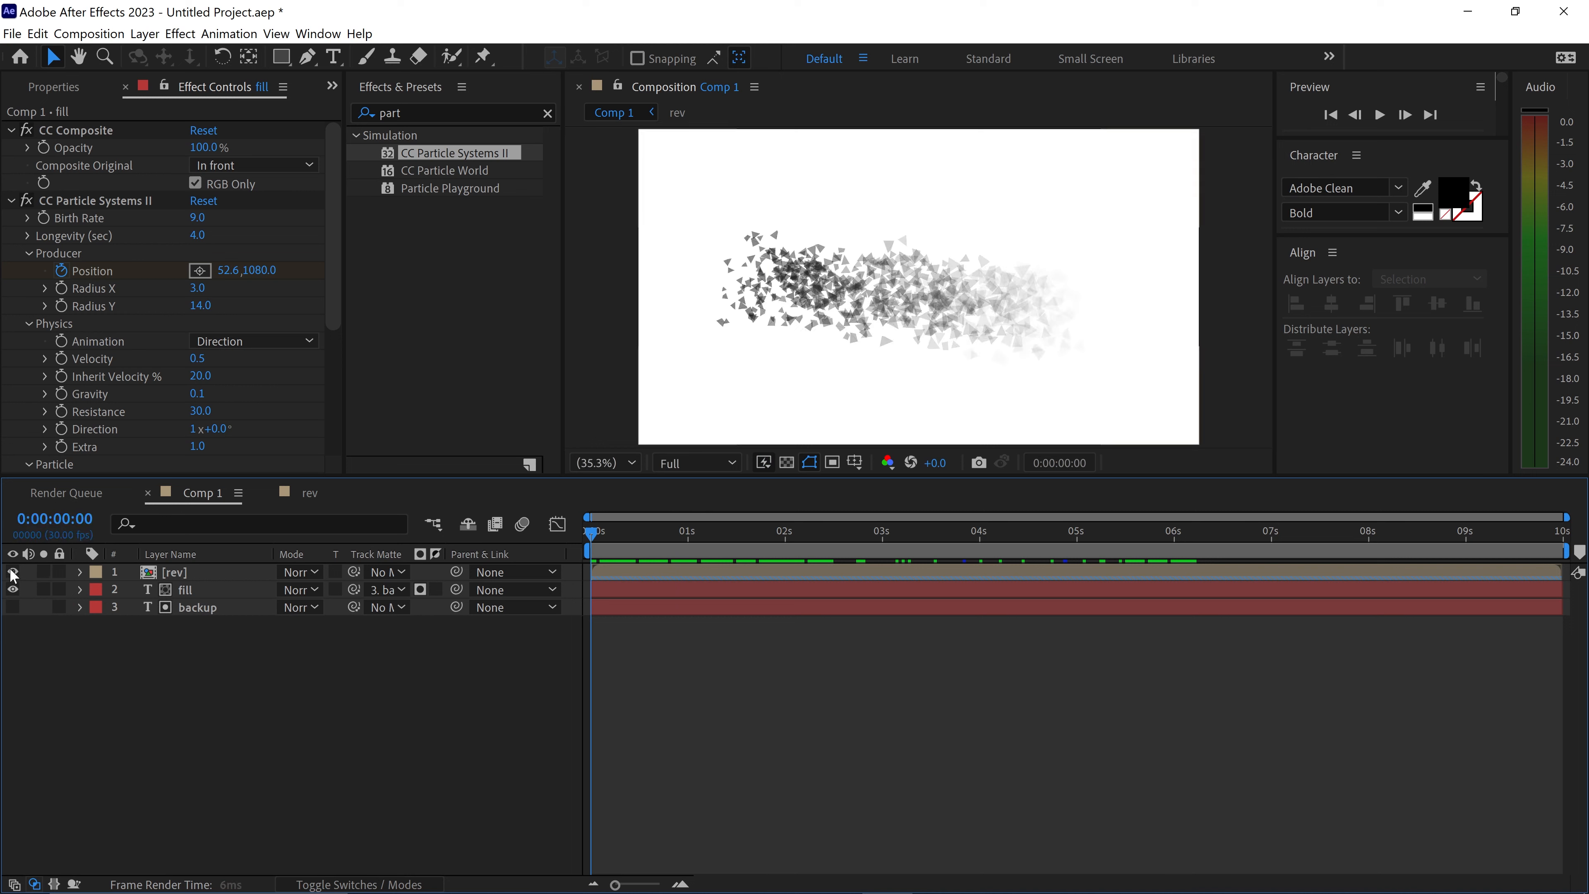
pyautogui.click(186, 571)
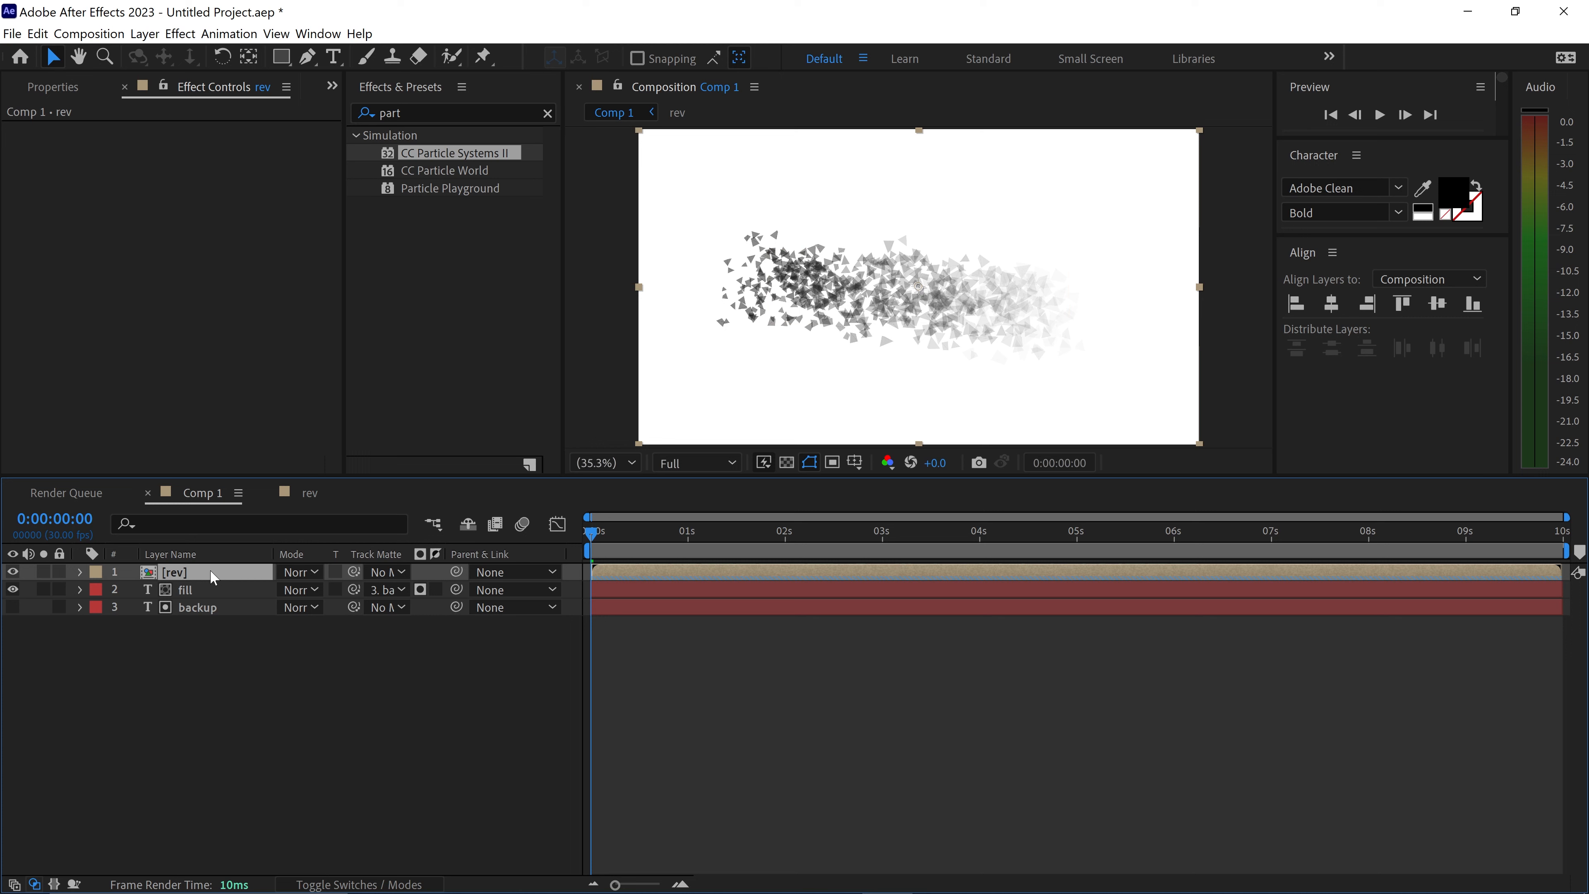
pyautogui.press('t')
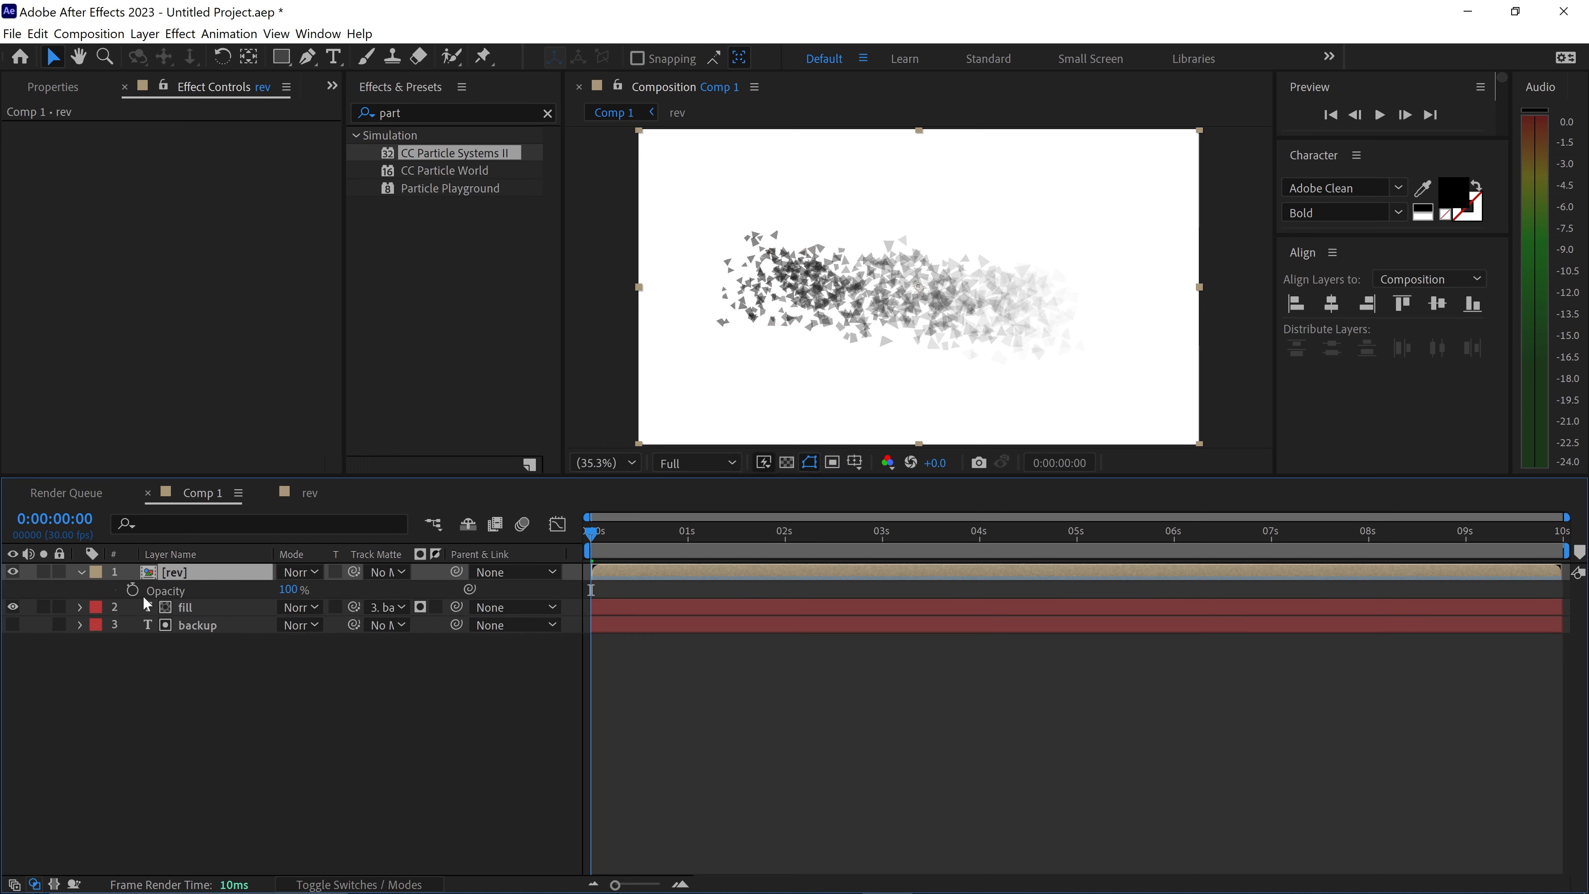
pyautogui.click(131, 589)
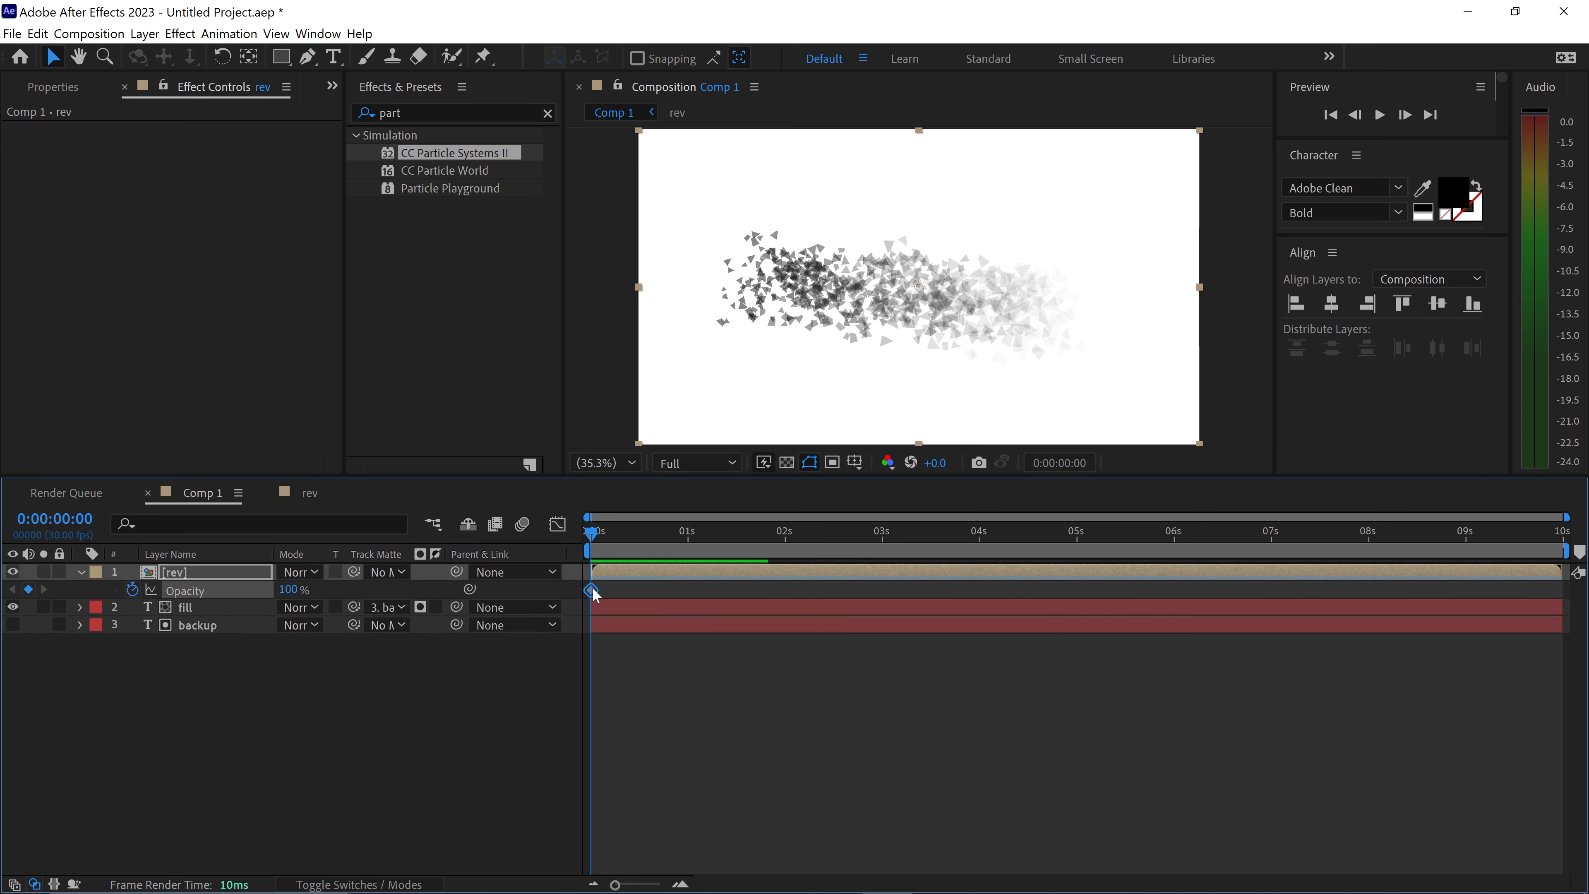
# Move rev's 100% Opacity keyframe to about 0:00:00:15, set Opacity to 0% at 0:00:00:00 and preview the fade-in.
pyautogui.moveTo(592, 590); pyautogui.dragTo(640, 589)
pyautogui.click(290, 589)
pyautogui.write('40')
pyautogui.press('Return')
pyautogui.moveTo(596, 529); pyautogui.dragTo(674, 546)
pyautogui.press('space')
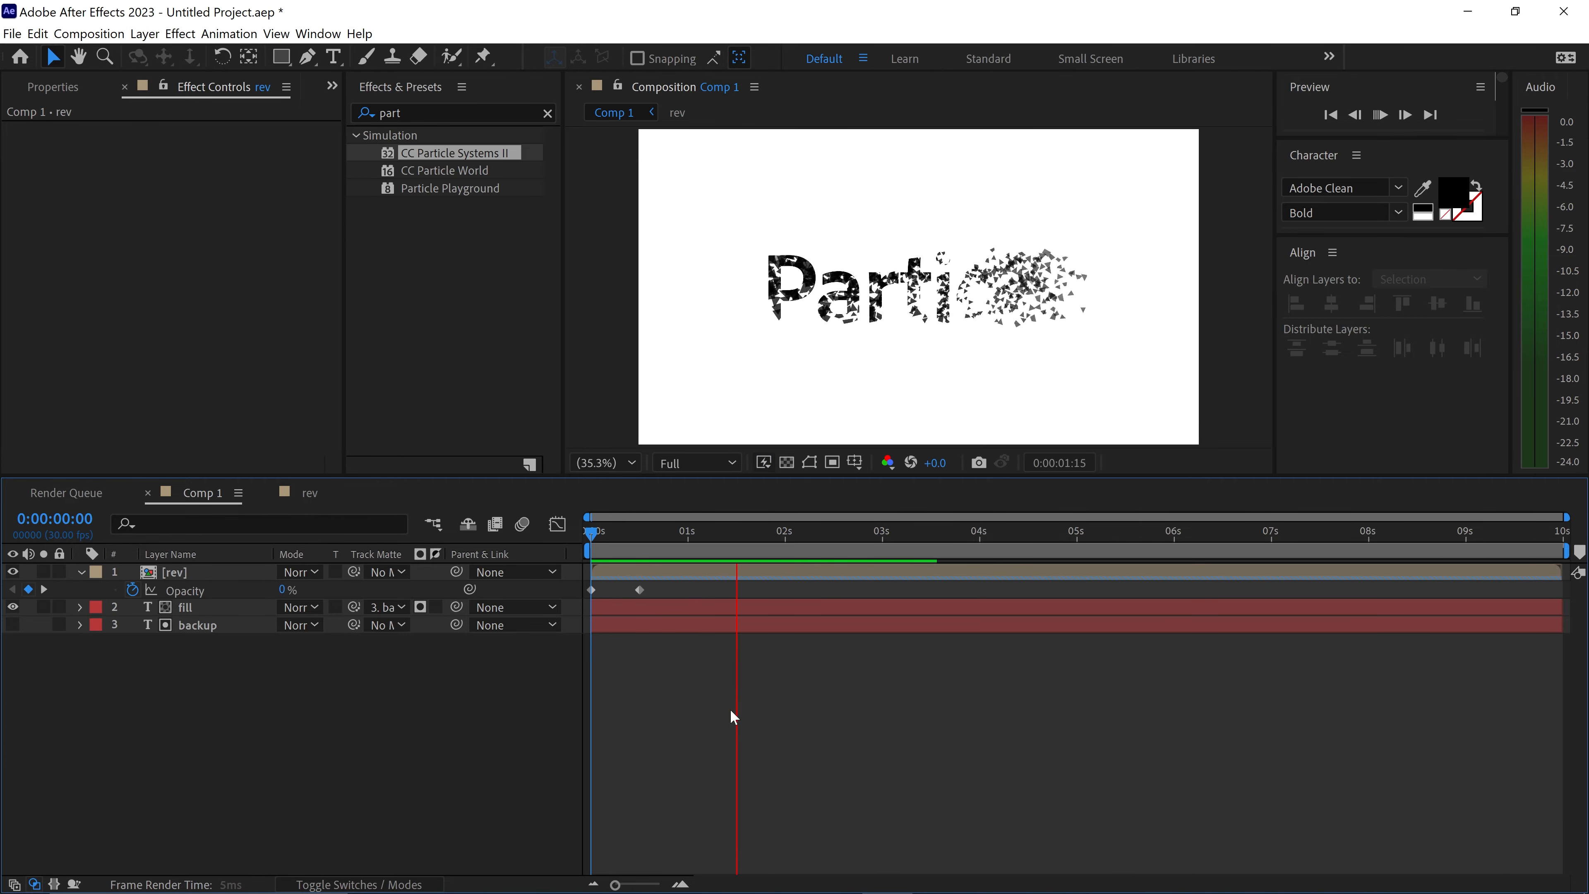